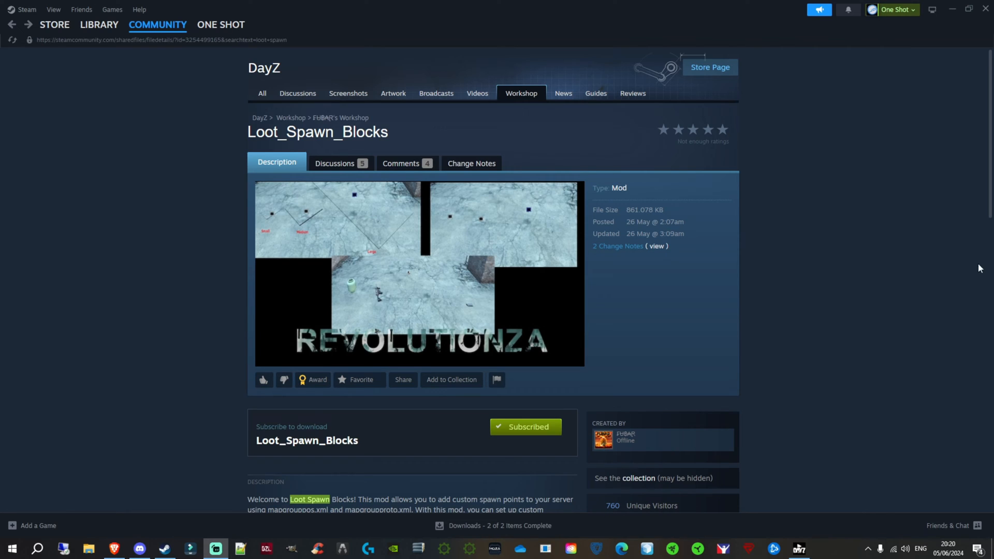
- Open the Steam library and switch to the DayZ Launcher's mod list
mouse_move(624, 448)
mouse_move(672, 445)
click(102, 27)
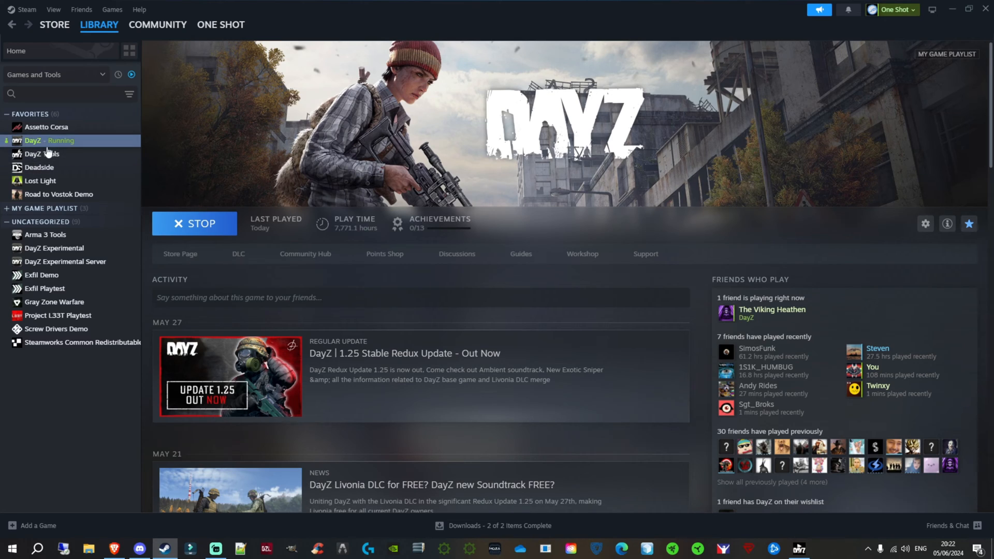
click(799, 550)
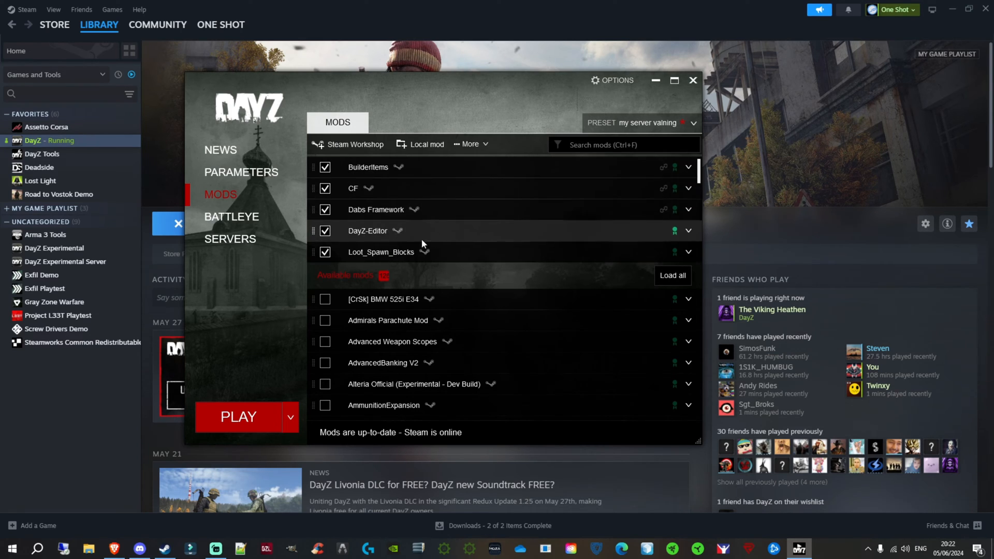
- Unload every loaded mod: BuilderItems, CF, Dabs Framework, DayZ-Editor and Loot_Spawn_Blocks
click(325, 167)
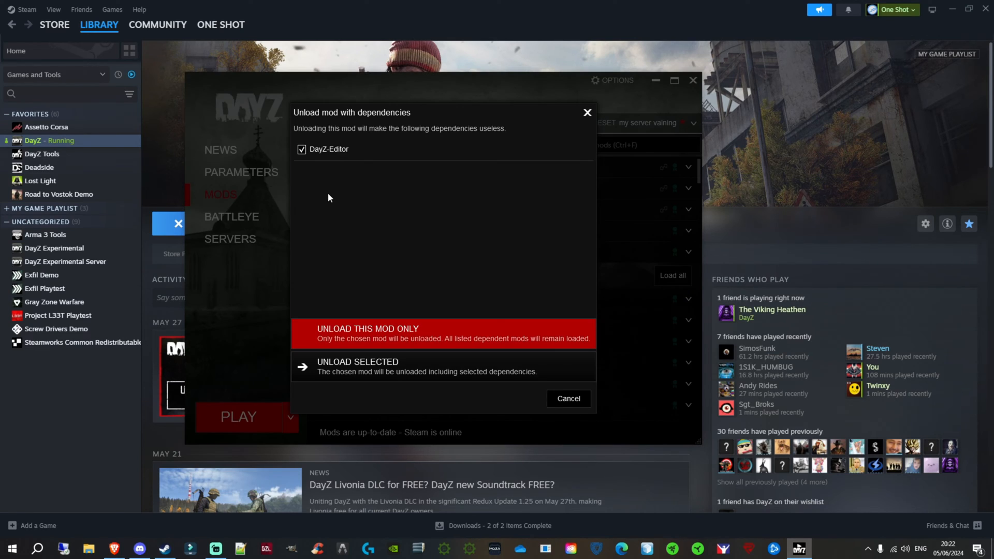
click(383, 339)
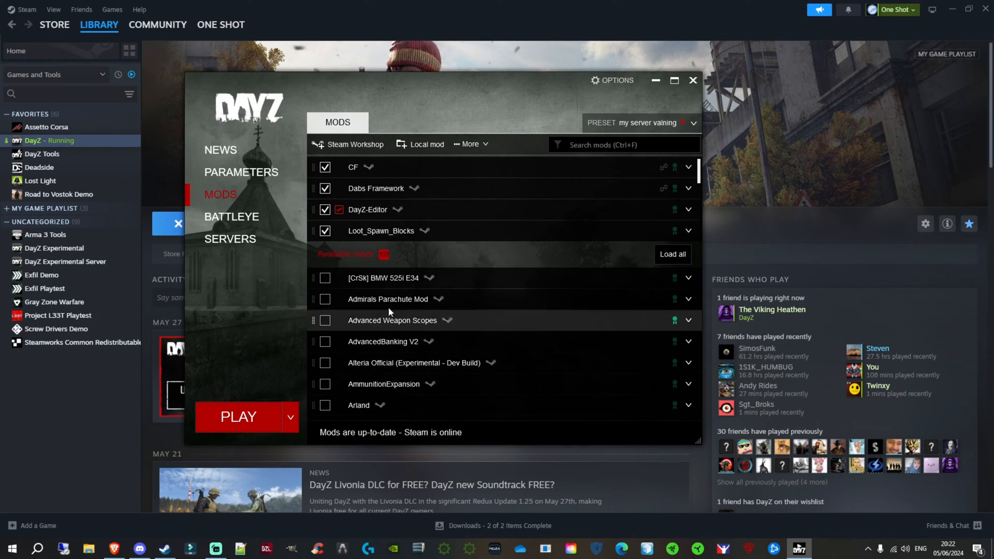
click(328, 188)
click(371, 334)
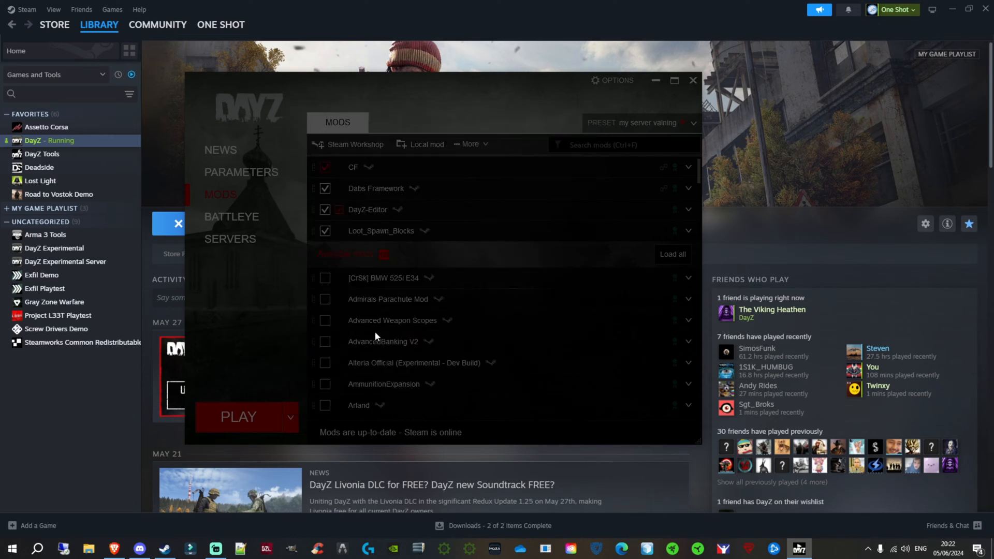
click(325, 189)
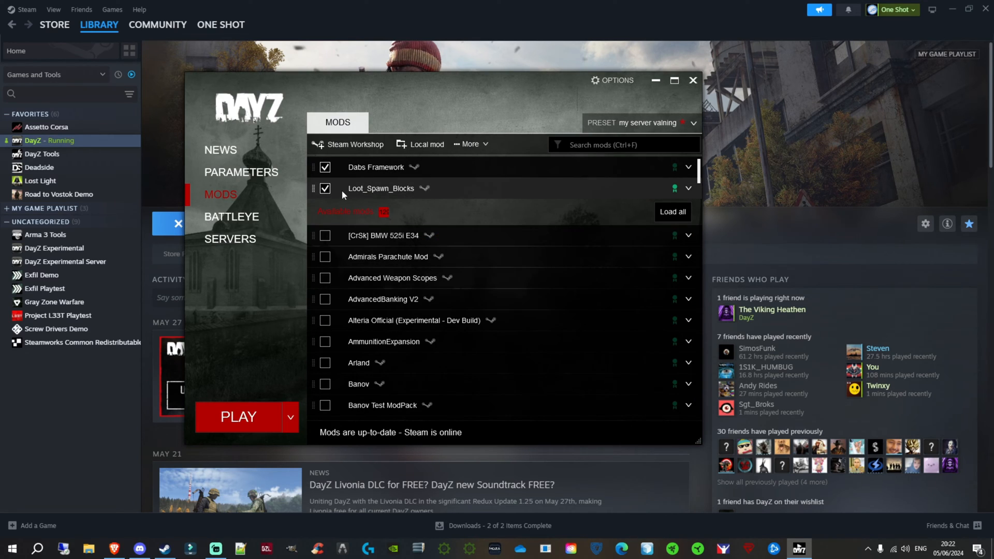
click(325, 189)
click(325, 167)
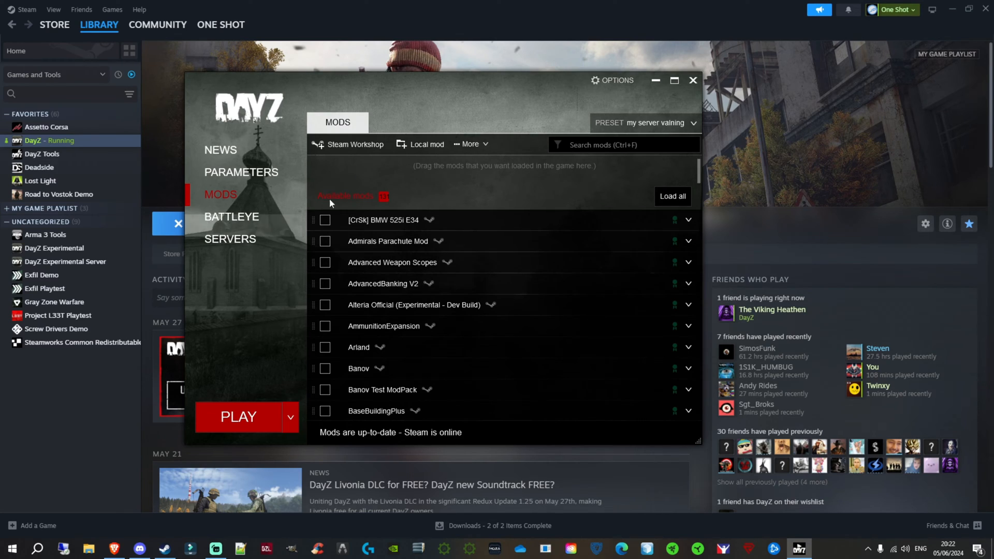
- Search the available mods for "cf" and "dabs", and load CF and Dabs Framework
click(567, 146)
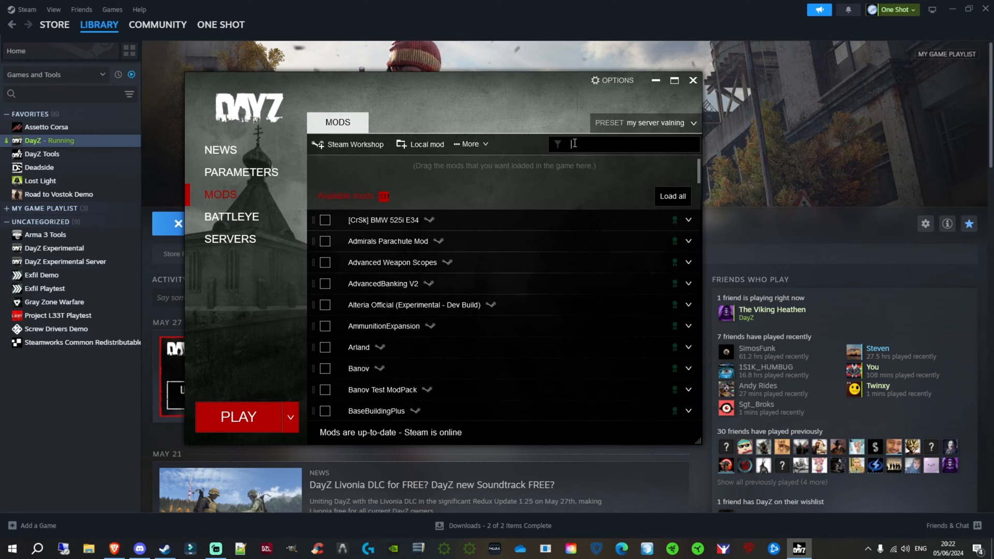
text(cf)
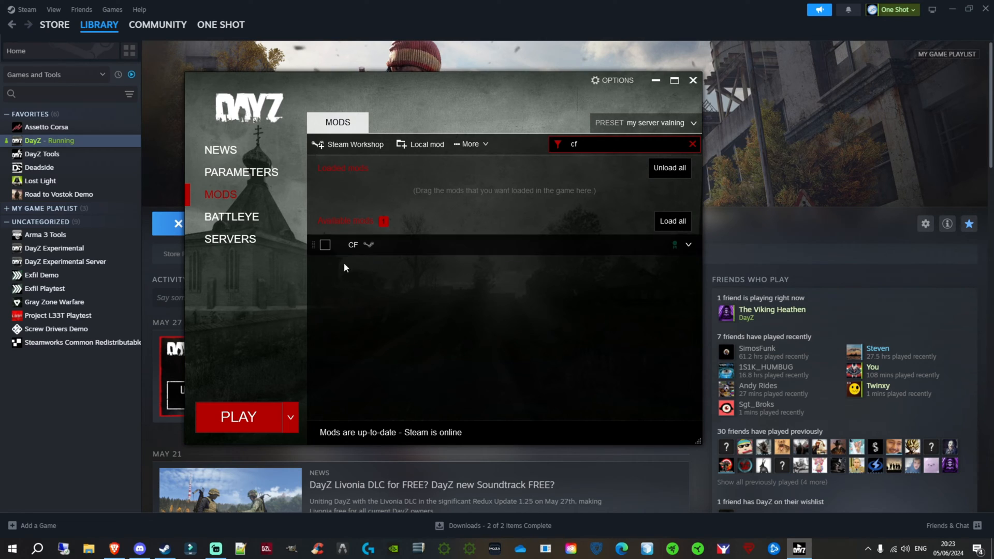
click(324, 245)
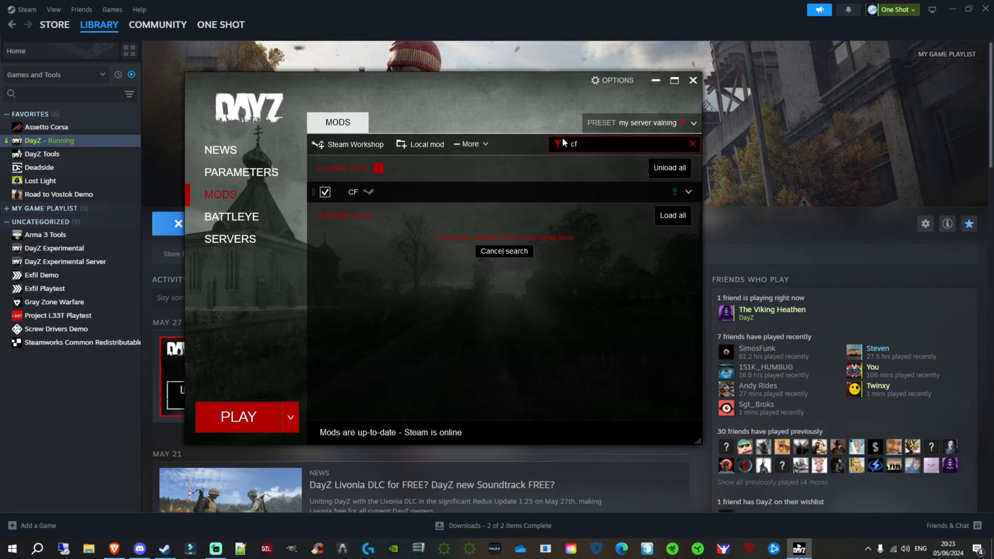
key(BackSpace)
key(BackSpace)
text(dabs)
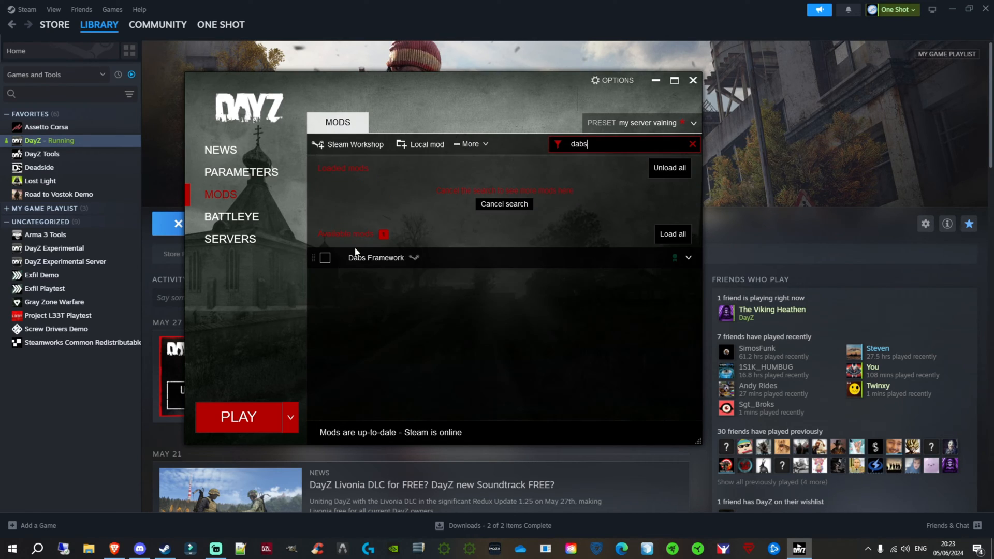
click(325, 256)
- Search the available mods for "loot" and load Loot_Spawn_Blocks
key(BackSpace)
key(BackSpace)
key(BackSpace)
text(loot)
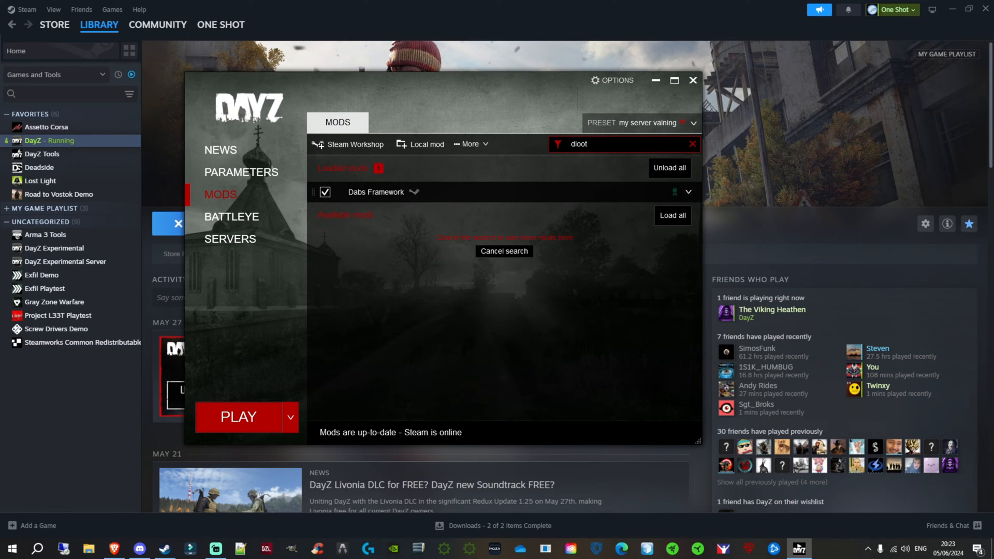
key(BackSpace)
key(BackSpace)
key(BackSpace)
key(BackSpace)
key(BackSpace)
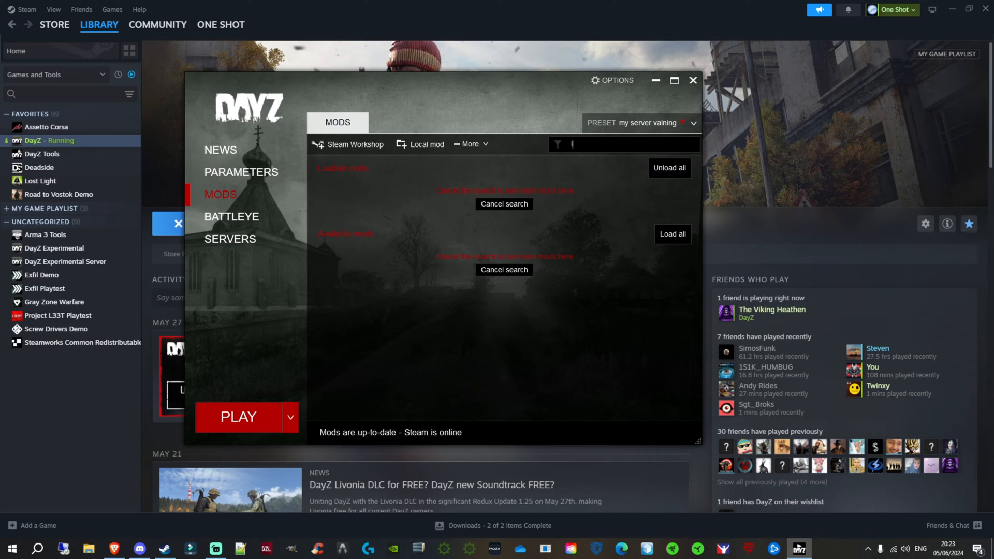
text(loot)
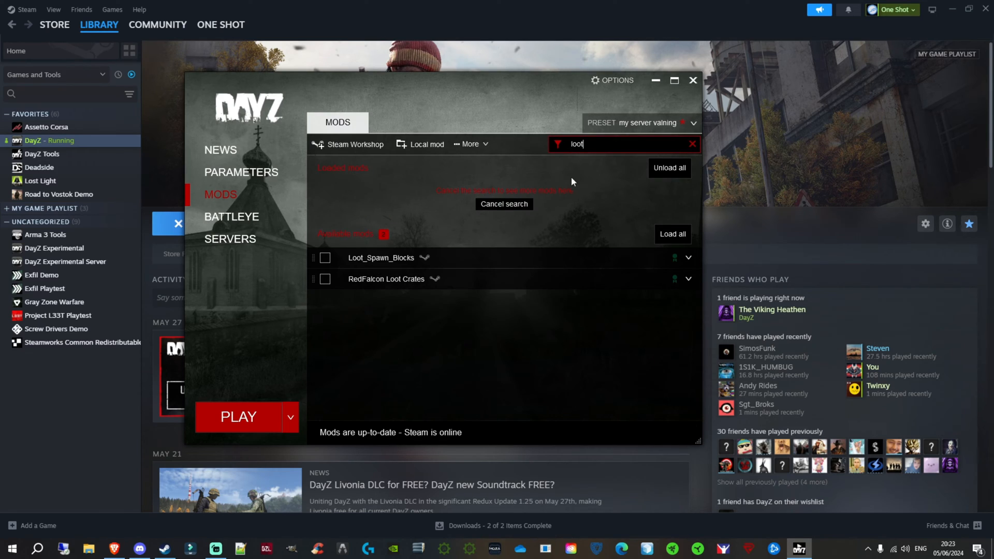
click(326, 257)
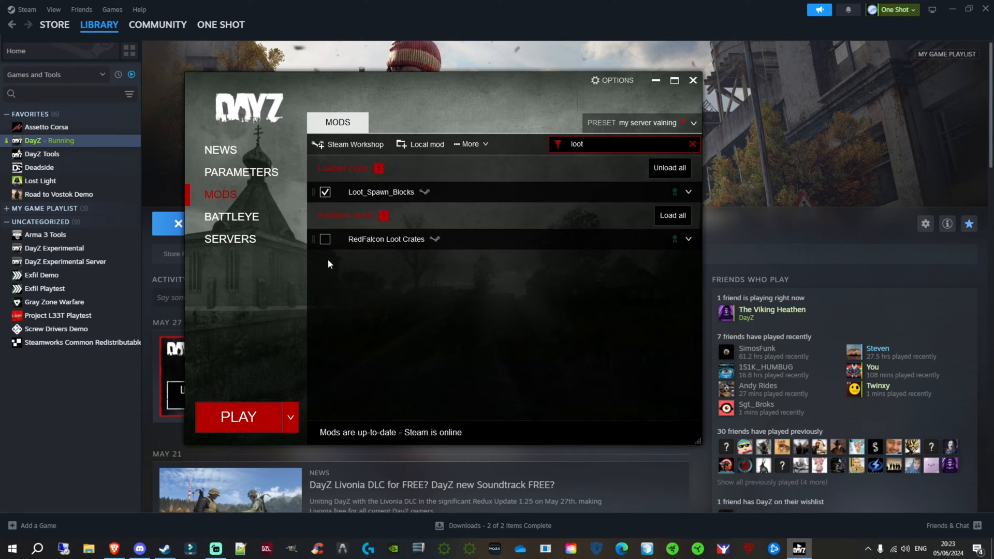
- Search the mods for "editor" and load DayZ-Editor together with its required BuilderItems dependency
click(603, 144)
key(BackSpace)
key(BackSpace)
key(BackSpace)
key(BackSpace)
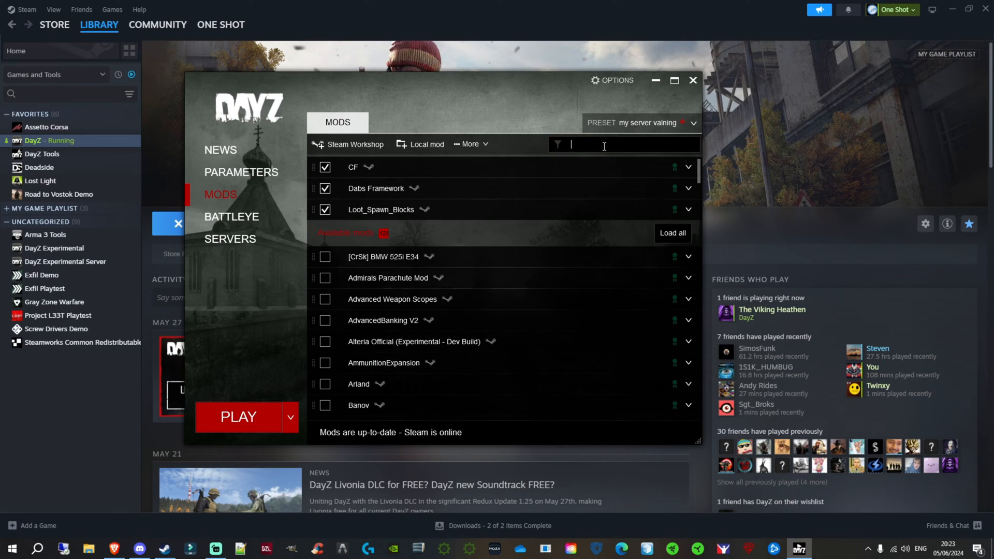
text(dayz edi)
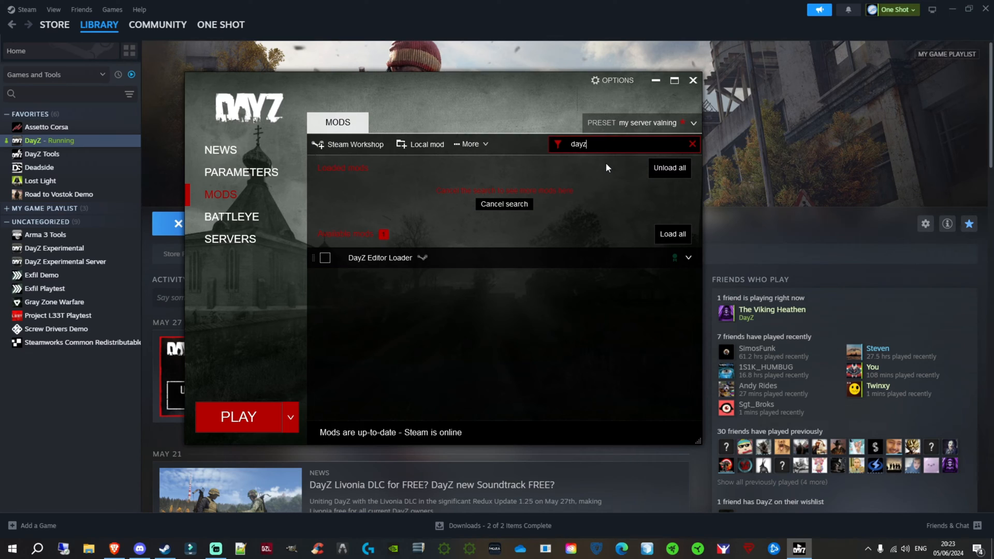
key(BackSpace)
key(BackSpace)
key(BackSpace)
key(BackSpace)
key(BackSpace)
text(editor)
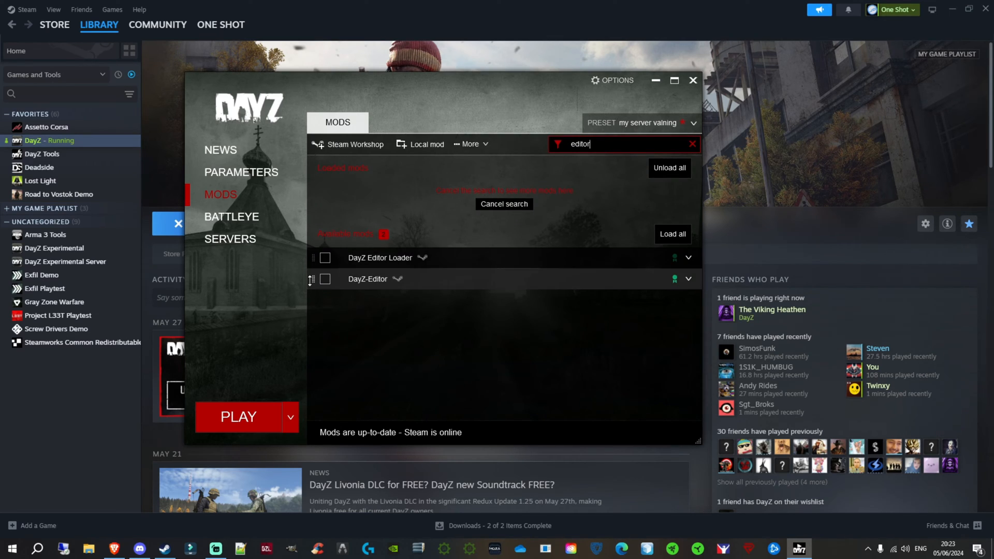
click(325, 279)
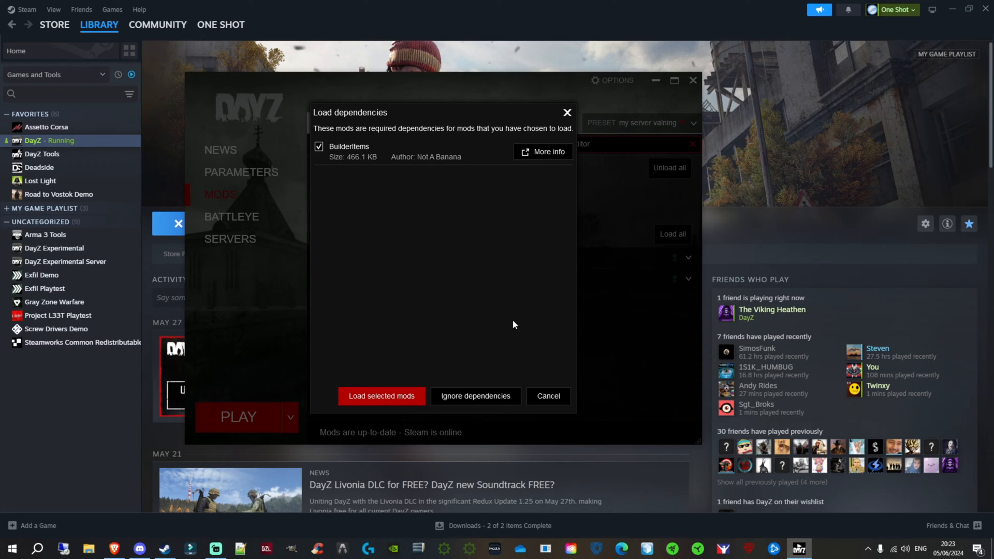
click(385, 399)
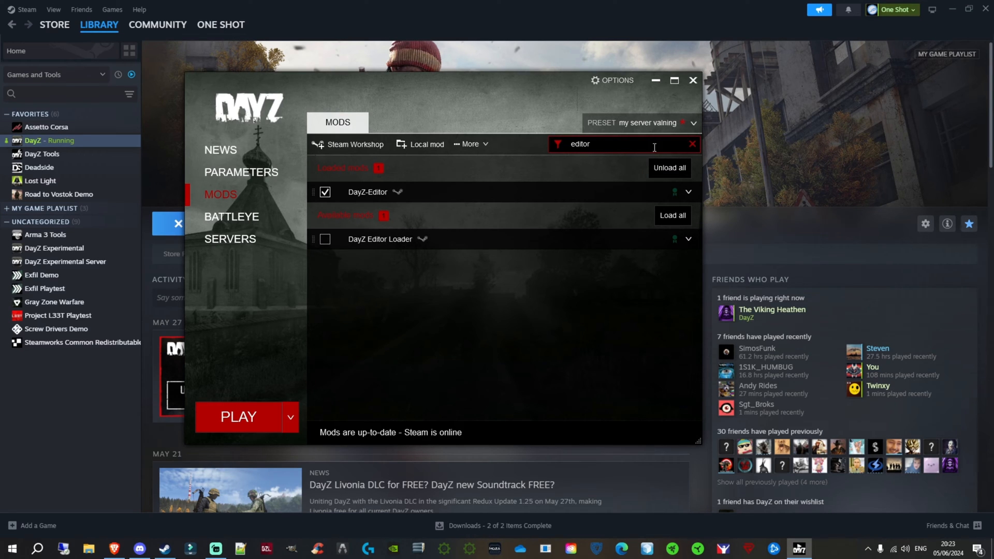
- Clear the mod search and launch DayZ with the loaded mods
drag(619, 145, 460, 145)
key(BackSpace)
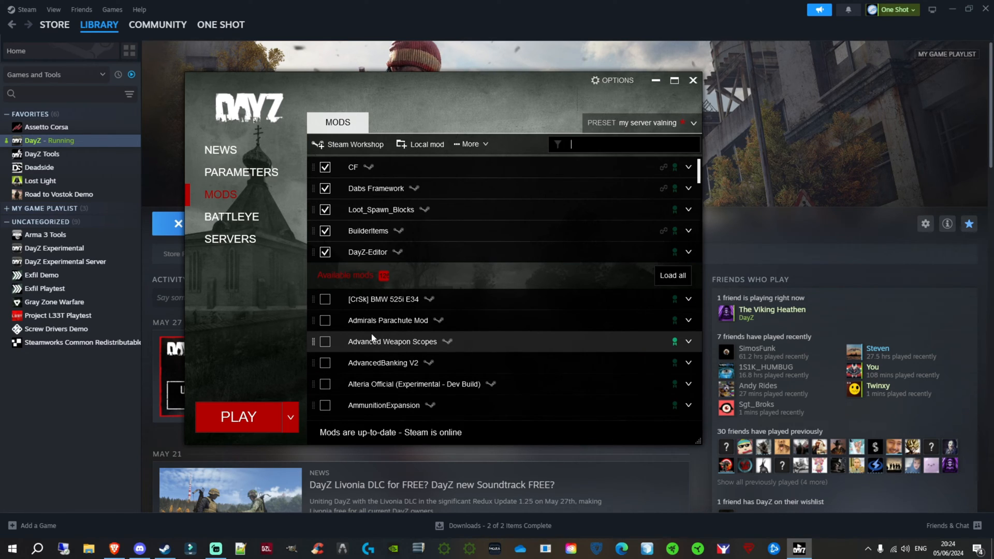
click(237, 417)
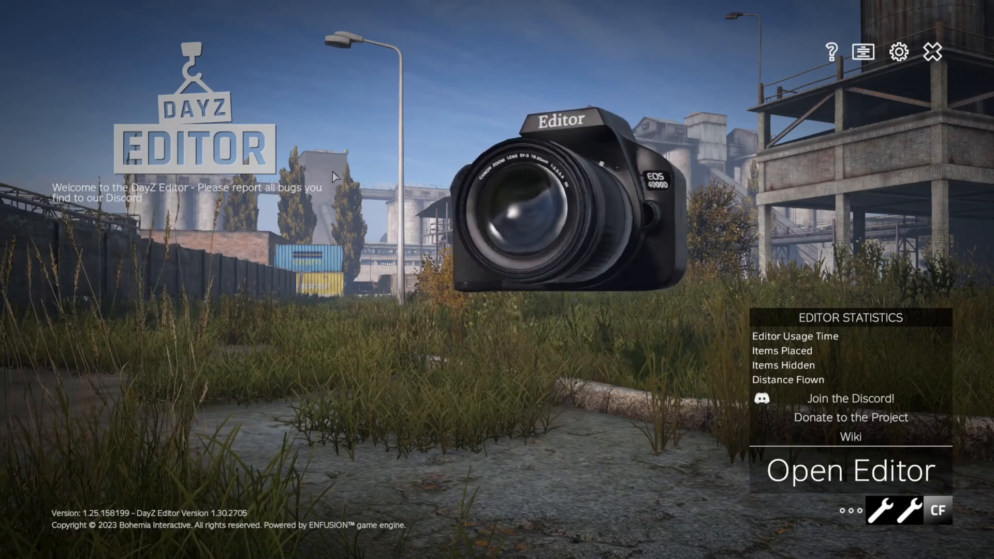
- Open the DayZ Editor on the ChernarusPlus map
click(849, 483)
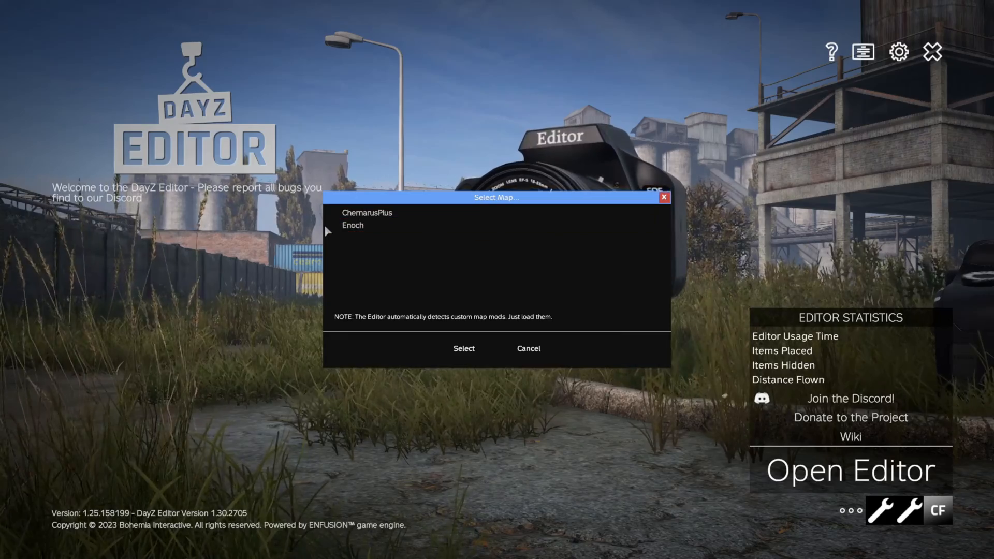
click(366, 215)
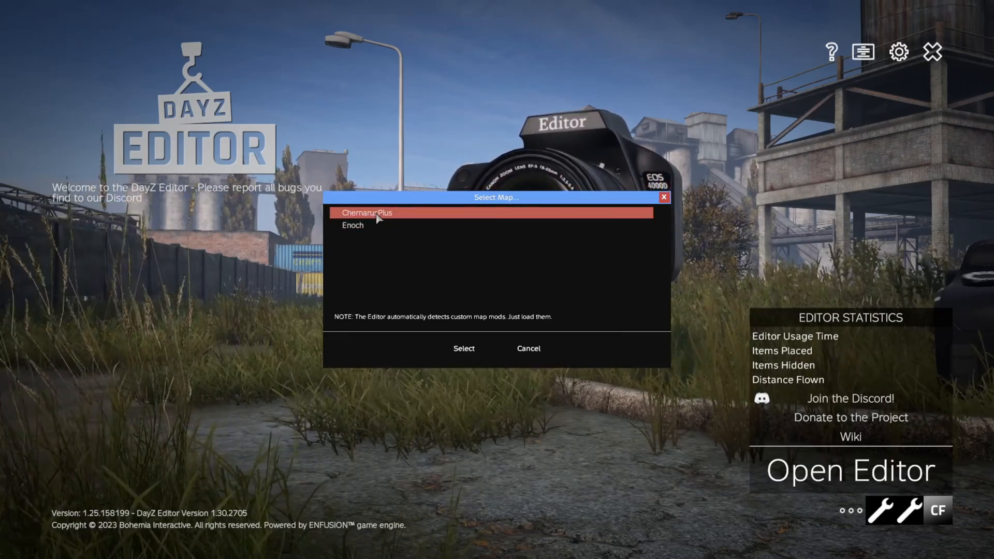
click(468, 350)
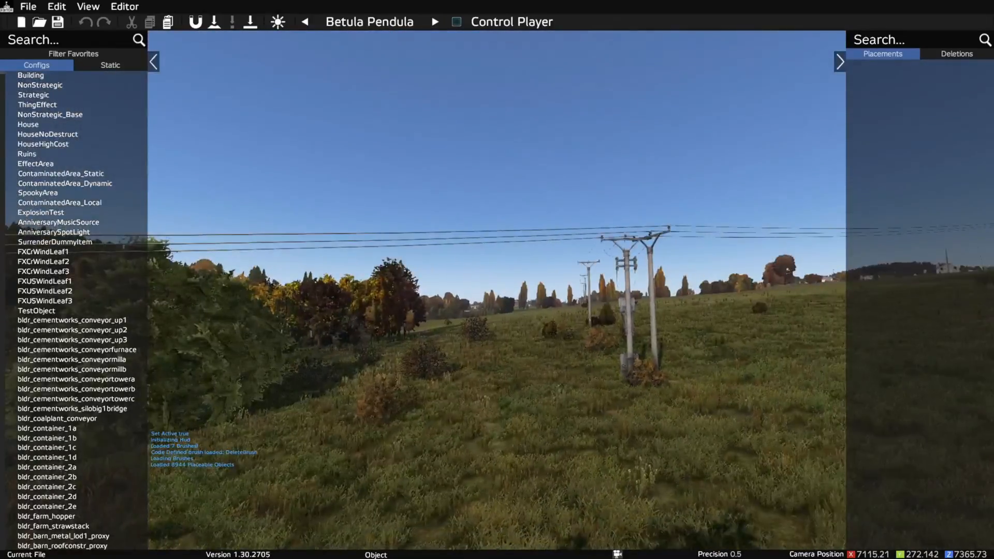
- Use the map to teleport the camera to the Altar radio site west of Gorka, and close the map
key(m)
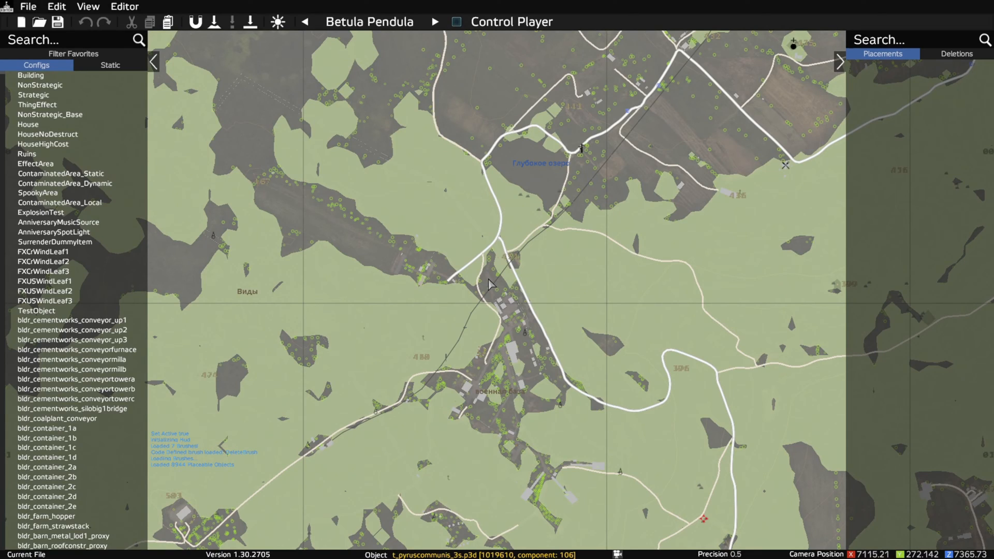
scroll(538, 264, down, 2)
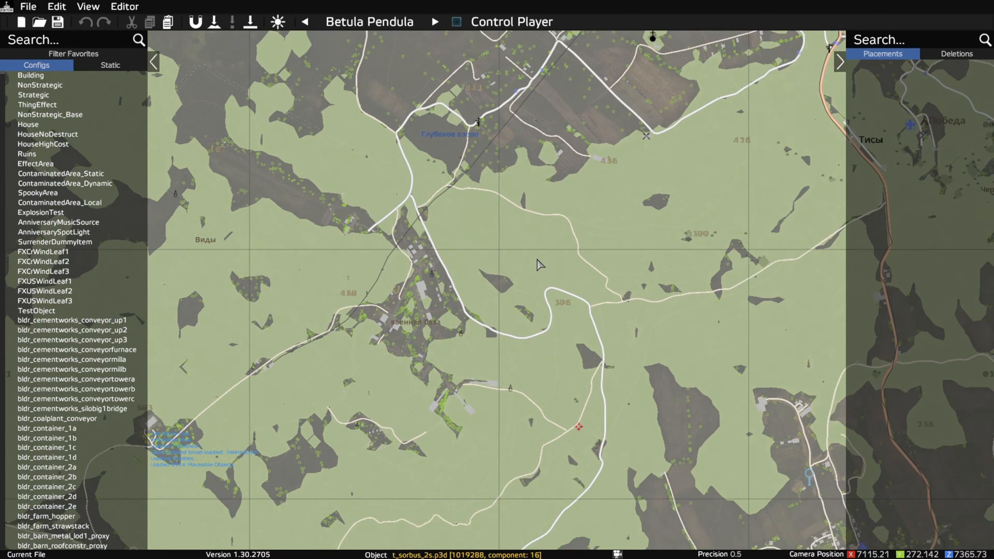
scroll(539, 264, down, 2)
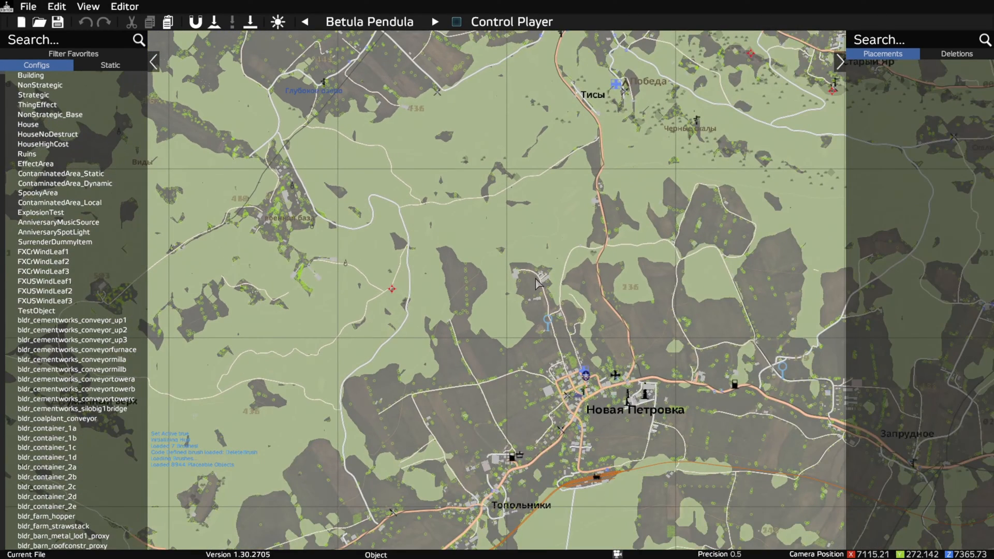
scroll(487, 275, down, 3)
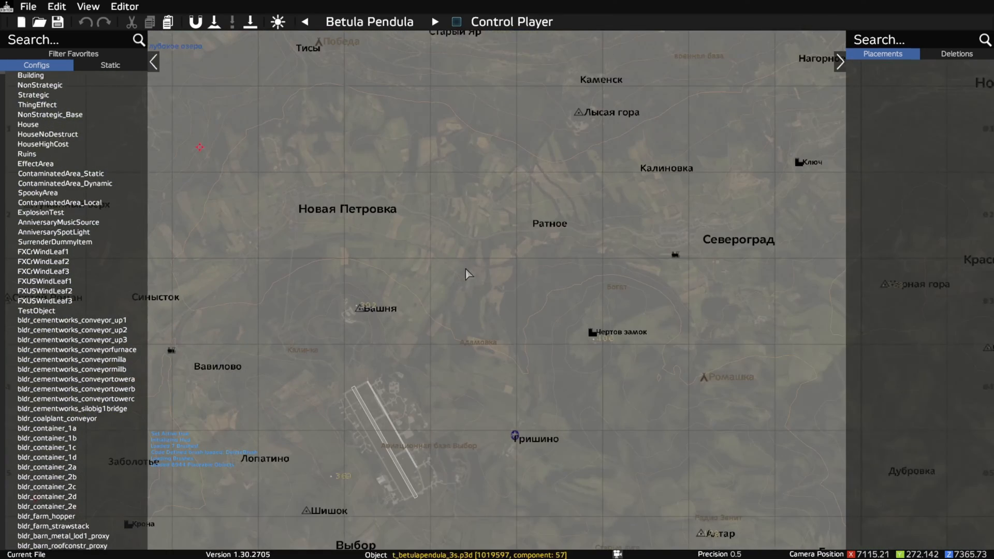
scroll(465, 269, down, 1)
drag(482, 259, 386, 115)
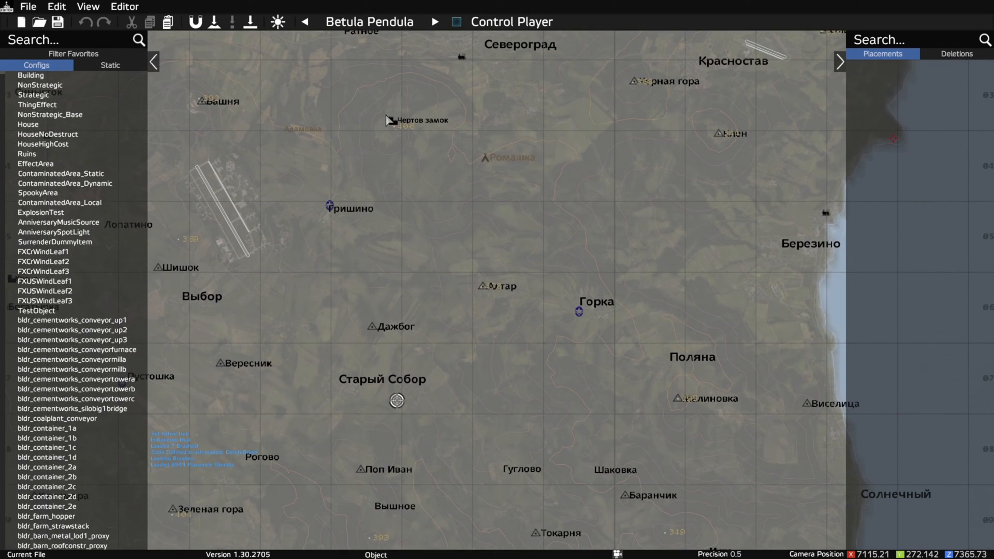
scroll(584, 305, up, 5)
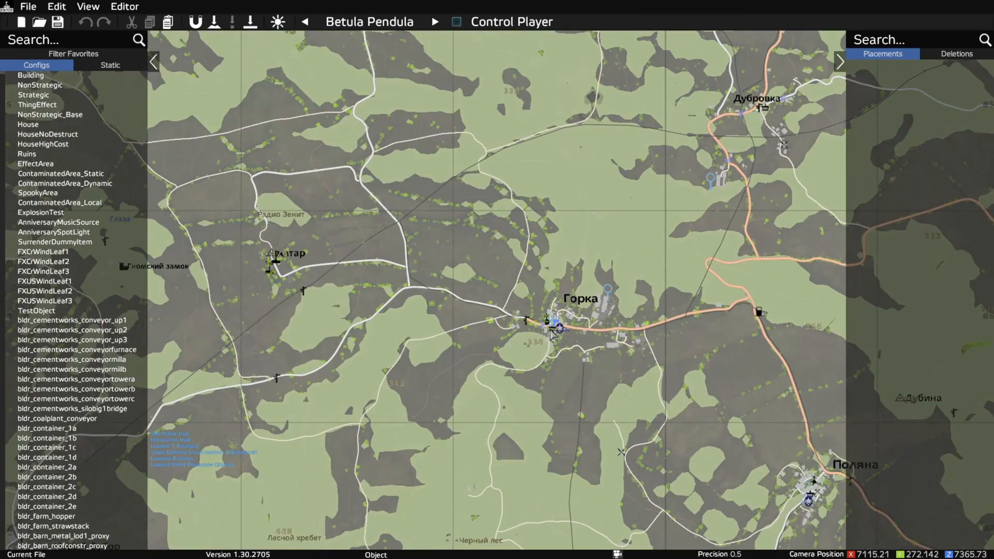
scroll(342, 248, down, 3)
scroll(343, 250, up, 5)
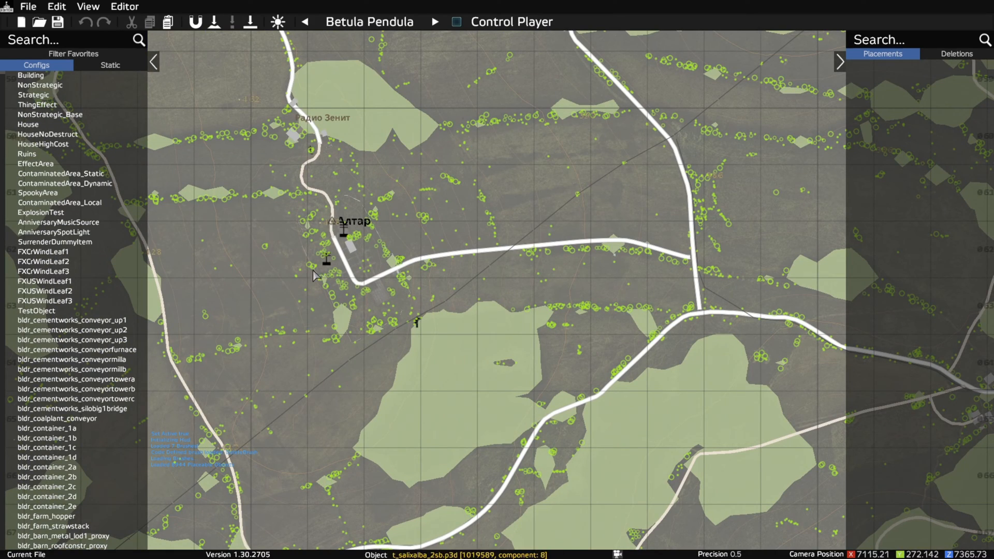
middle_click(353, 257)
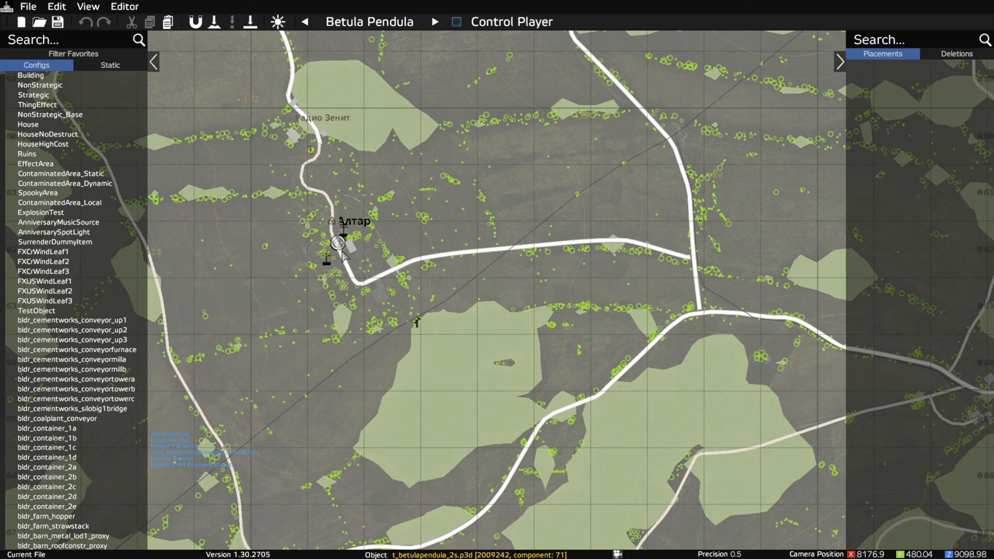
key(m)
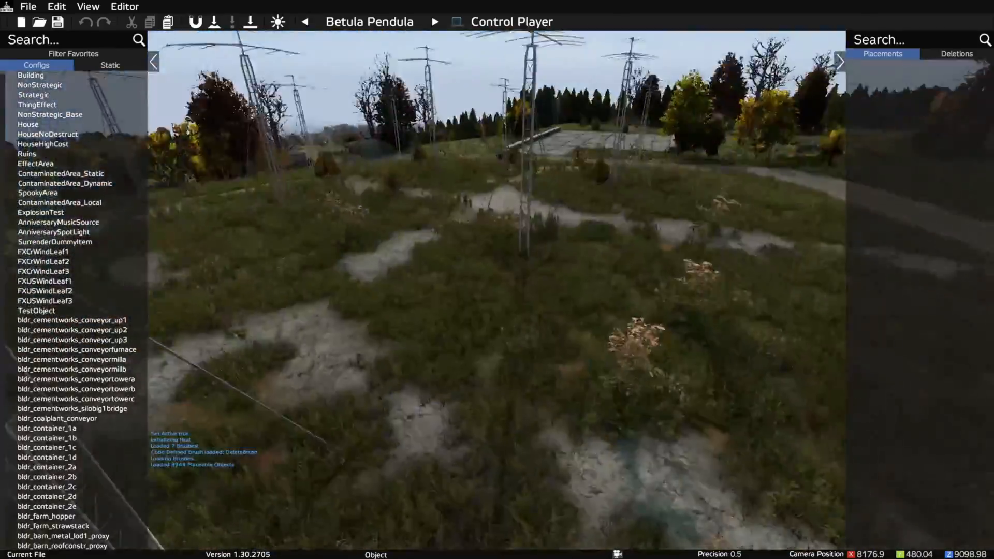
- At the flat-roofed power station building beside the red and white tower, filter the placeable objects by "land_spw"
key(a)
key(a)
key(q)
key(a)
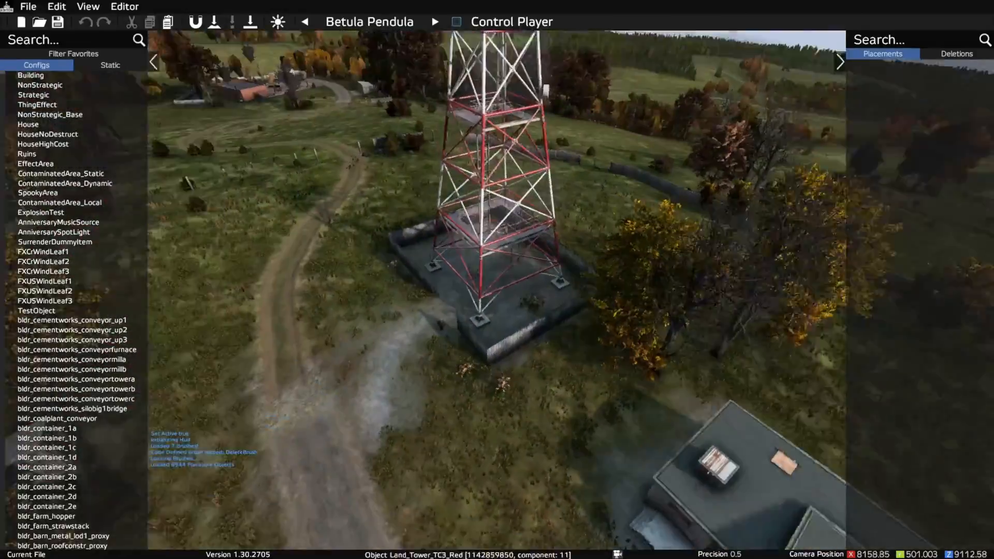
key(a)
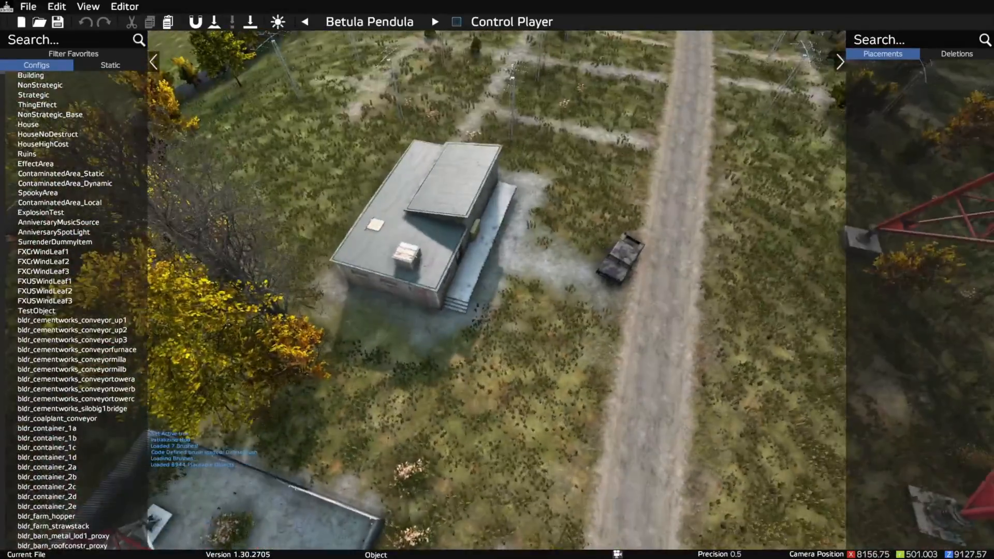
key(w)
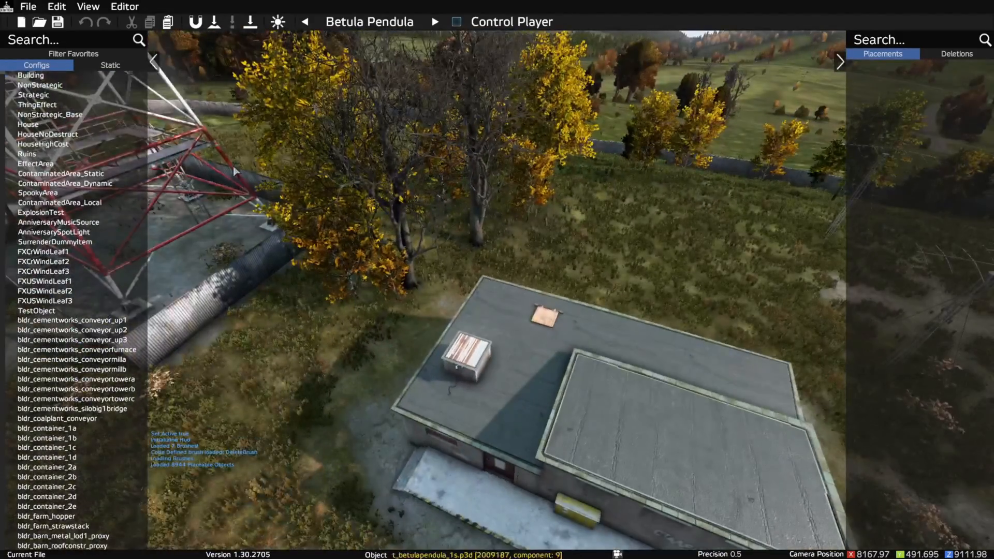
click(65, 44)
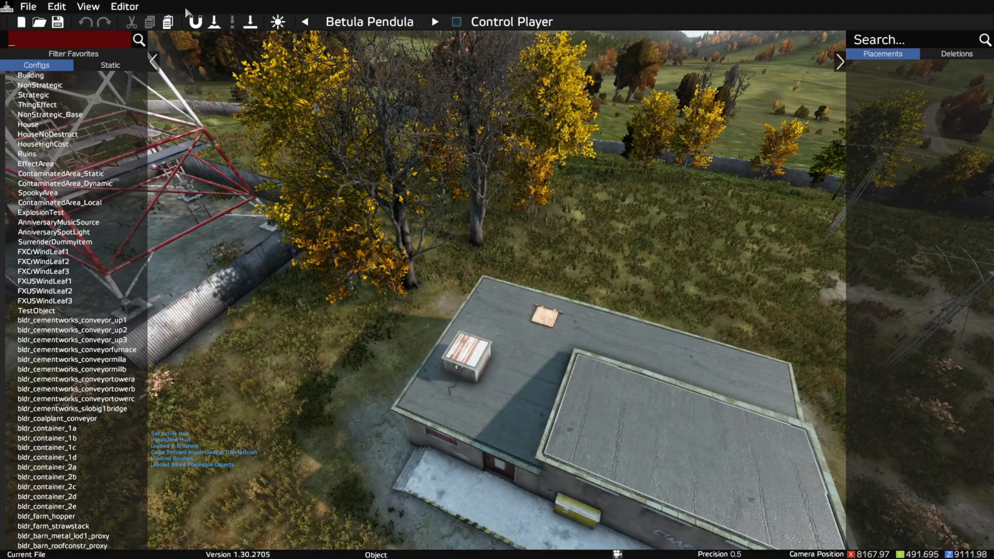
text(land)
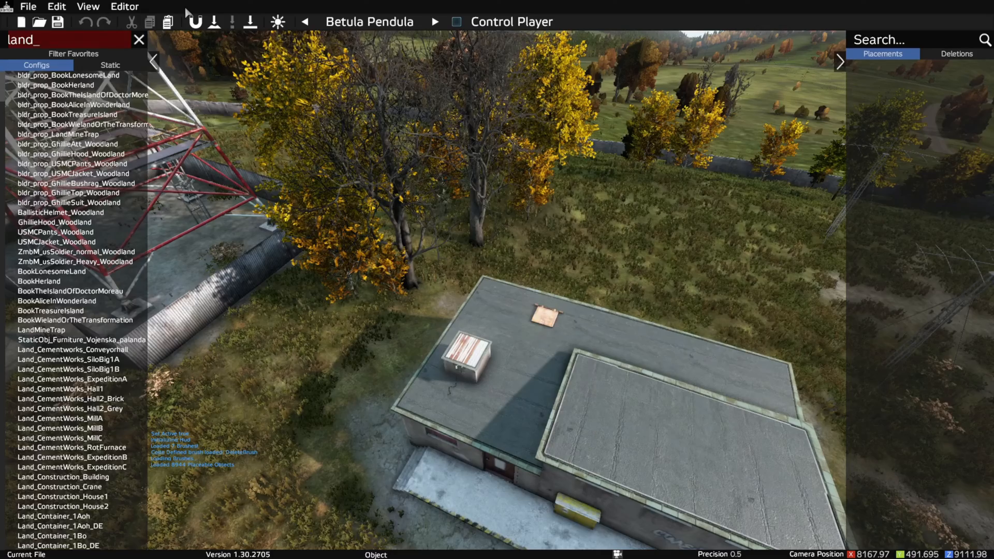
text(_spw_)
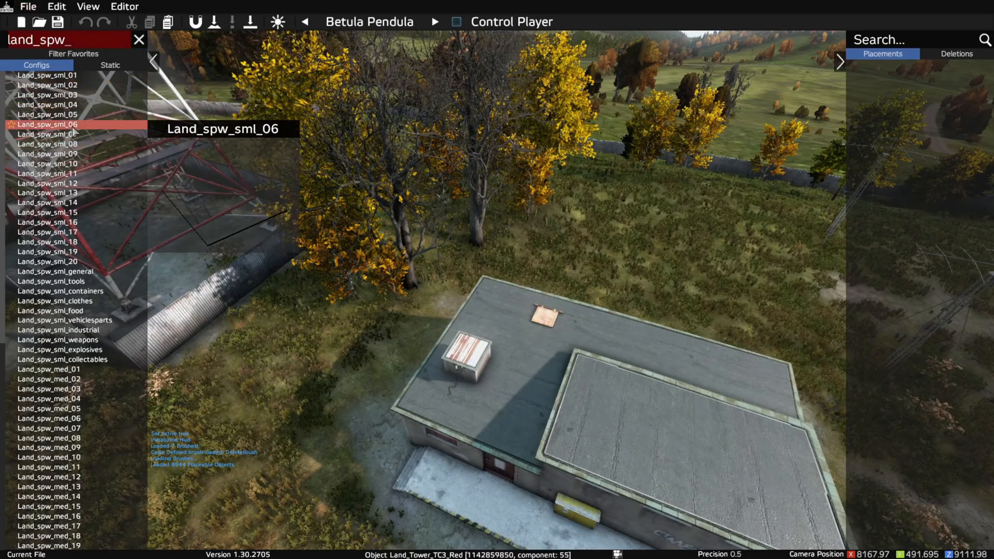
- Examine the numbered and category variants of the small, medium and large Land_spw spawn blocks in the filtered list
scroll(62, 414, down, 4)
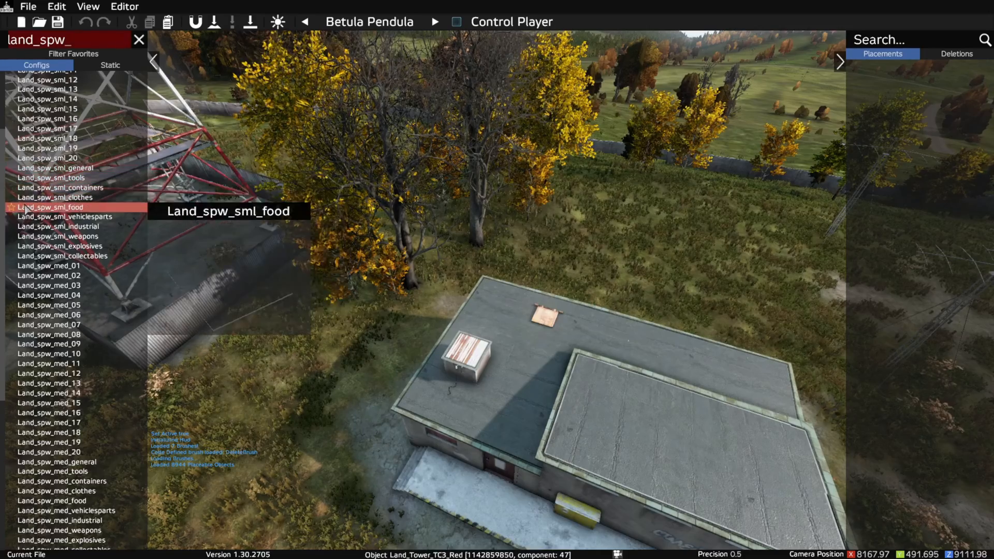
scroll(72, 228, down, 10)
scroll(78, 280, up, 12)
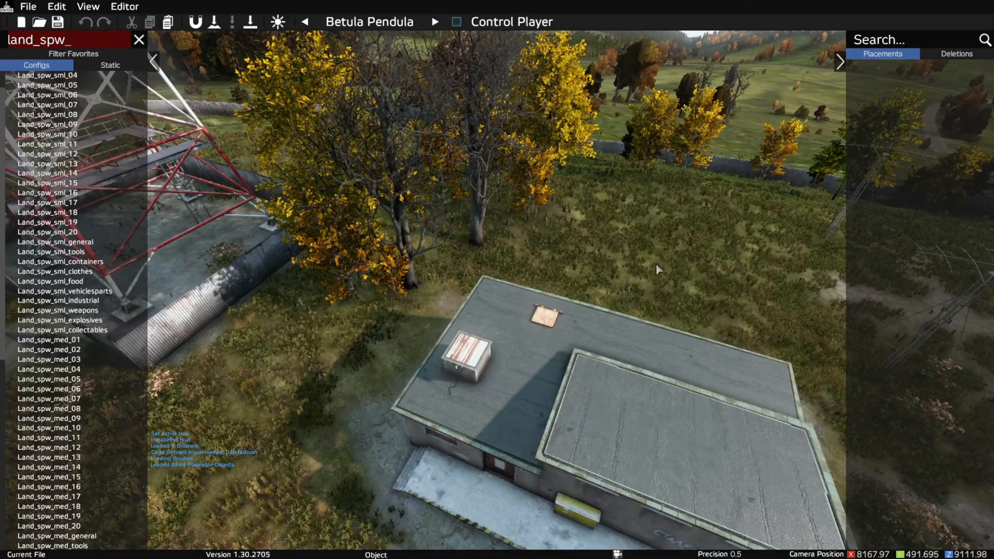
scroll(42, 362, down, 4)
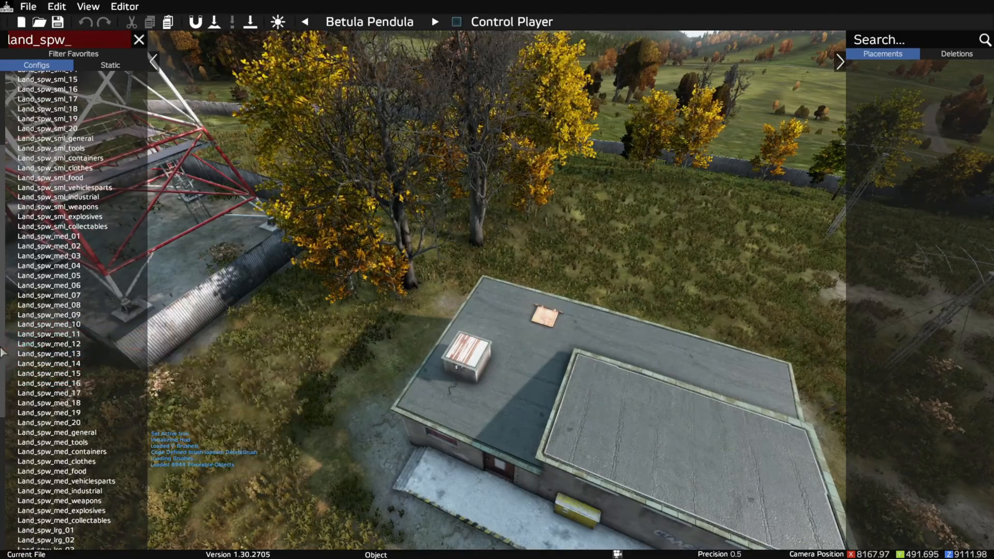
scroll(62, 341, down, 4)
scroll(63, 344, down, 4)
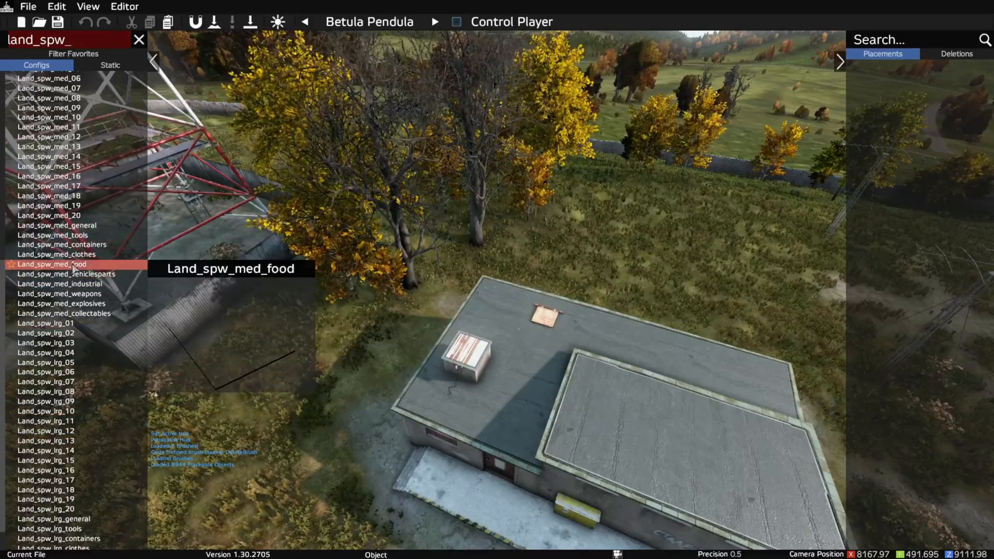
scroll(52, 275, up, 8)
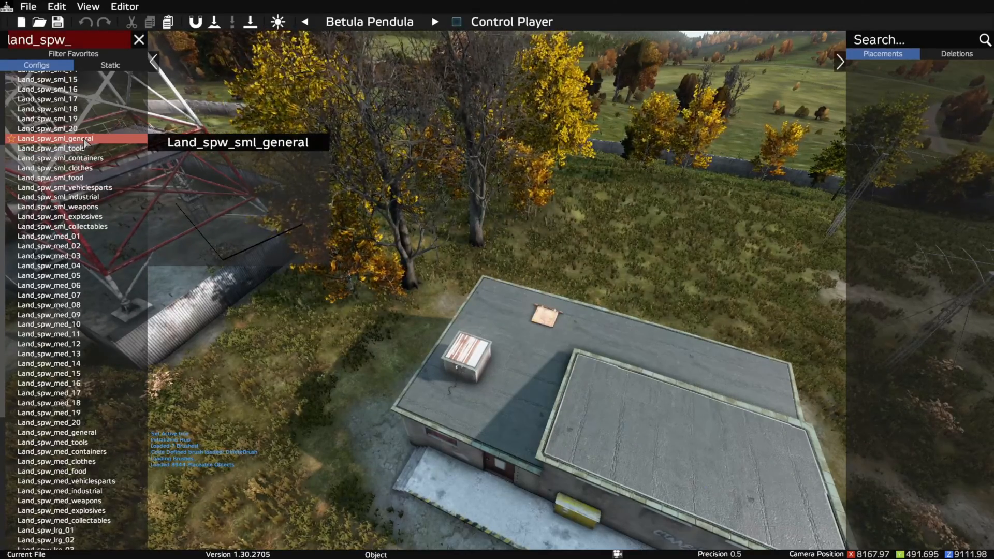
- Place a Land_spw_sml_tools block on the ground in front of the power station's concrete platform
click(59, 152)
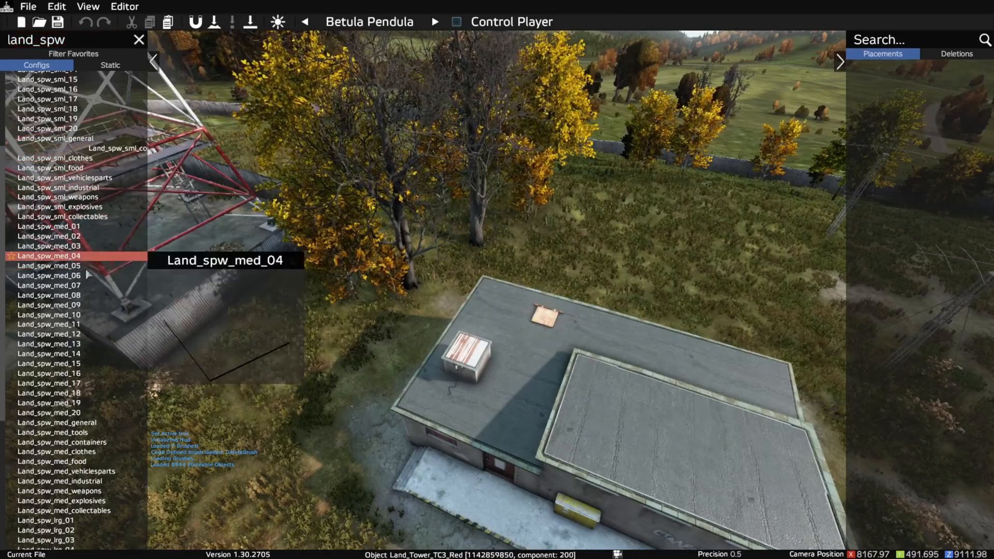
drag(449, 535, 462, 502)
mouse_move(472, 516)
right_down()
mouse_move(474, 533)
mouse_move(348, 400)
mouse_move(541, 445)
mouse_move(508, 336)
mouse_move(503, 448)
mouse_move(508, 338)
mouse_move(570, 197)
mouse_move(473, 442)
mouse_move(470, 507)
mouse_move(465, 464)
mouse_move(544, 291)
mouse_move(775, 317)
mouse_move(538, 336)
mouse_move(502, 327)
right_up()
- Move the Land_spw_sml_tools block up onto the concrete platform near the entrance door and deselect it
key(z)
key(w)
key(w)
key(s)
key(q)
key(w)
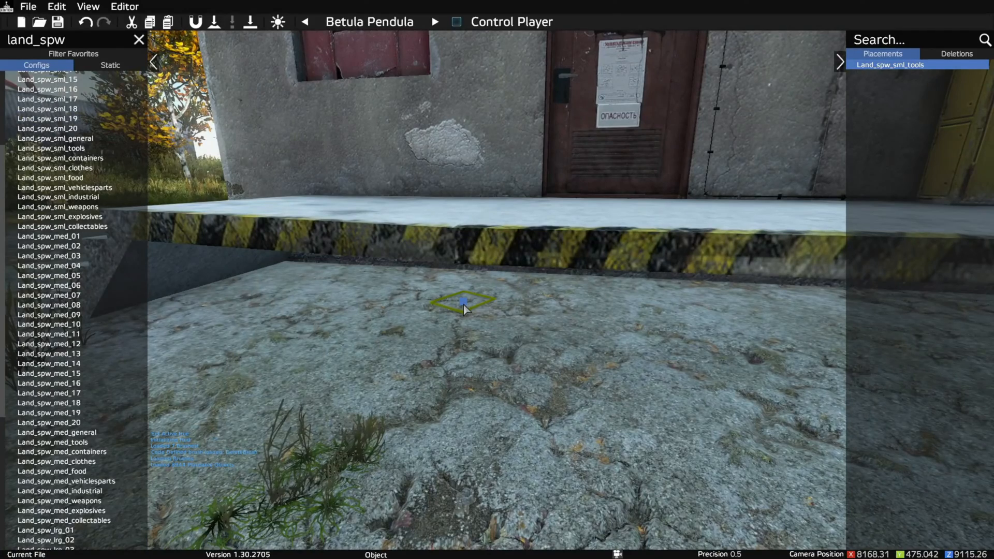
drag(463, 309, 460, 266)
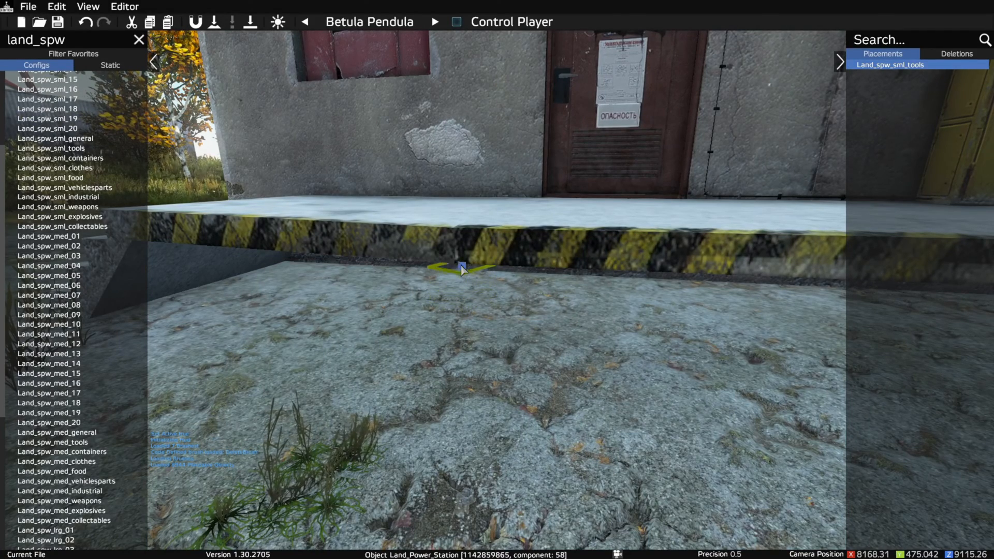
mouse_move(455, 222)
mouse_down()
mouse_move(450, 130)
mouse_move(449, 200)
mouse_move(414, 165)
mouse_move(415, 228)
mouse_move(415, 171)
mouse_move(420, 218)
mouse_up()
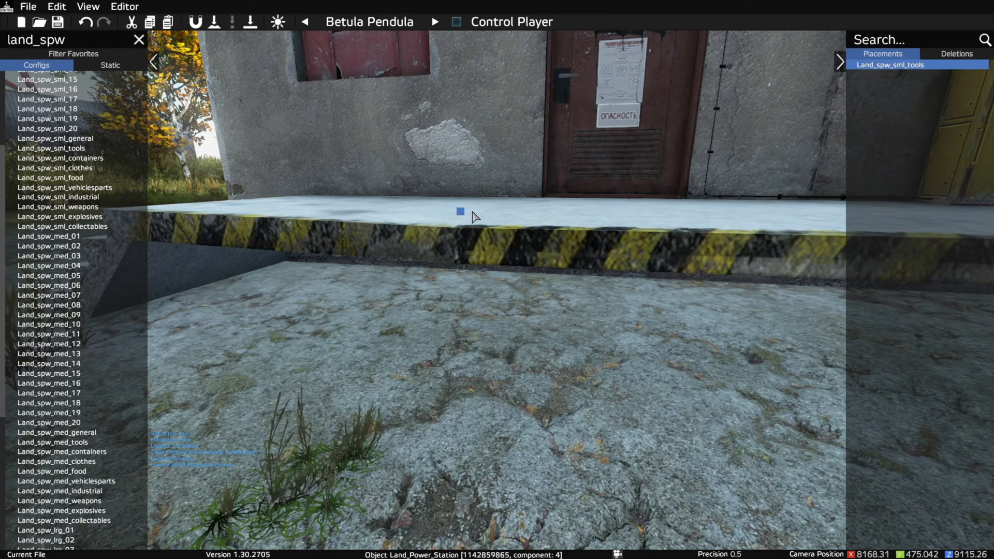
click(397, 198)
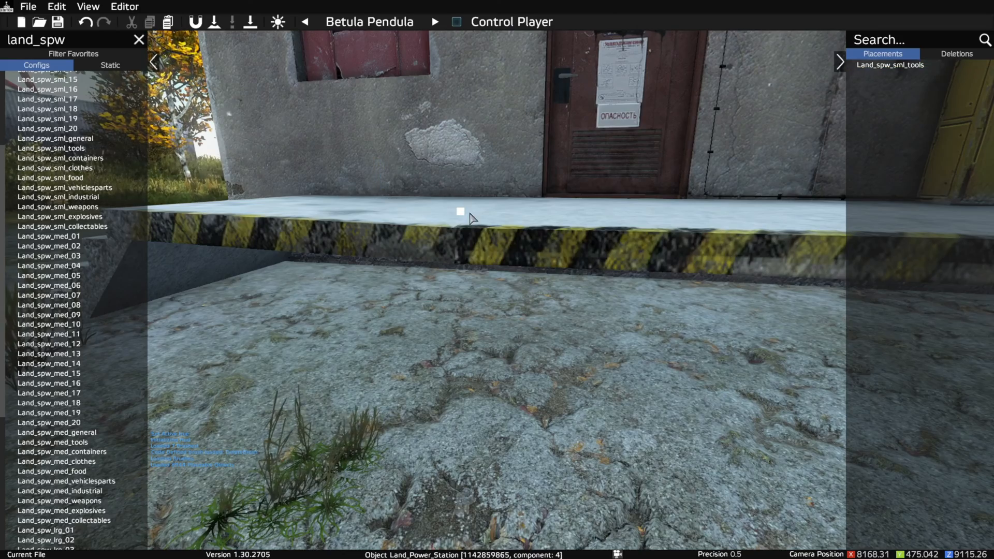
- Place a Land_spw_med_weapons block at the yellow electrical box on the power station's platform
right_drag(470, 362, 486, 413)
key(s)
key(w)
key(w)
key(s)
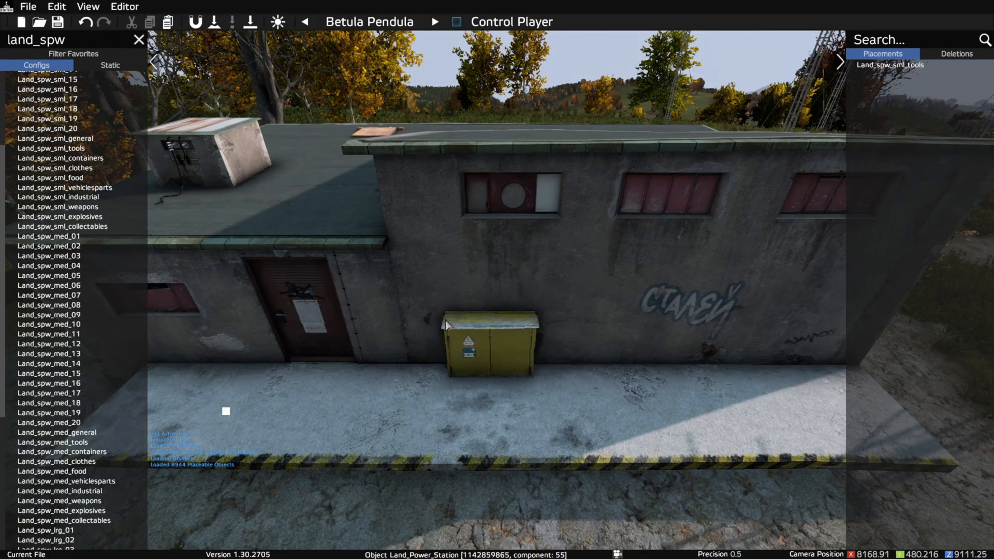
scroll(71, 159, up, 2)
scroll(71, 160, up, 4)
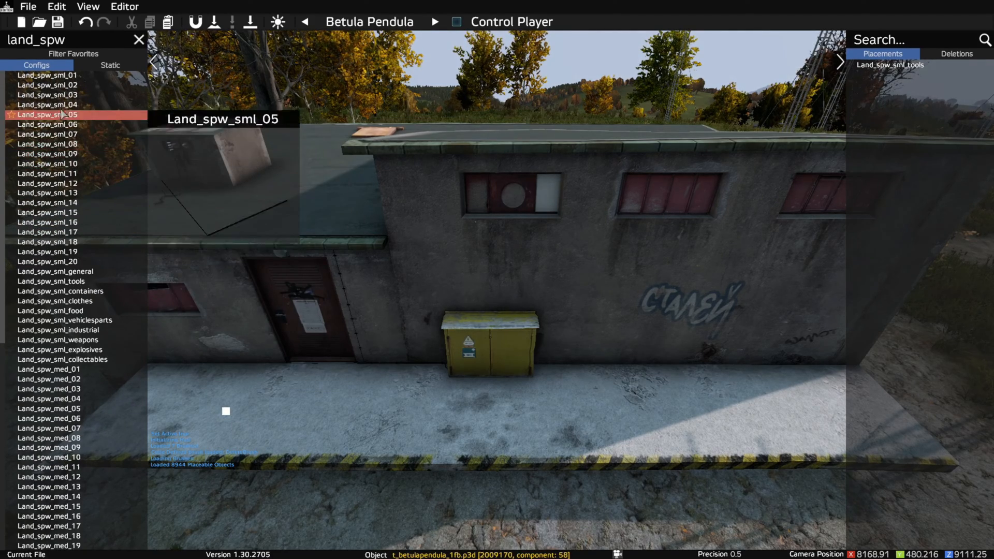
scroll(71, 161, down, 15)
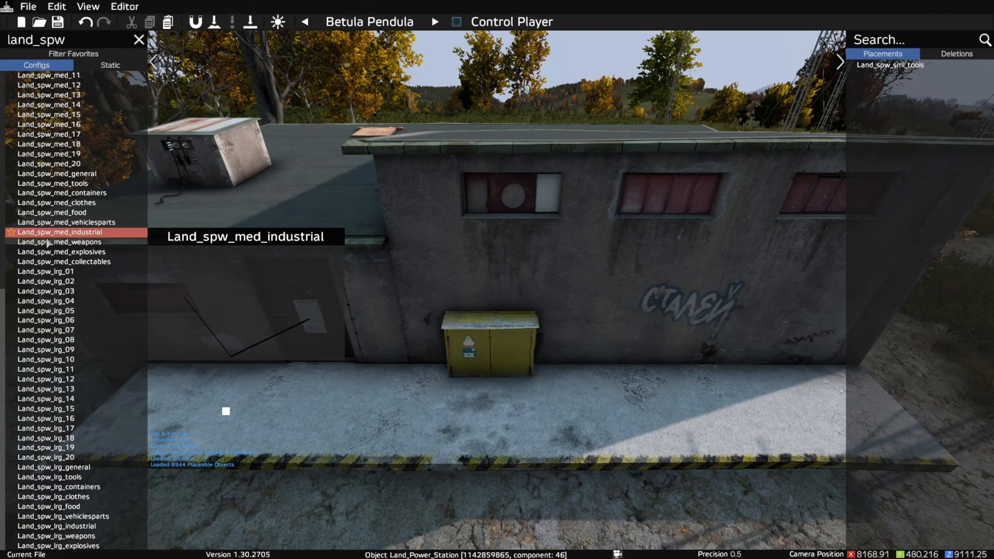
drag(61, 244, 465, 299)
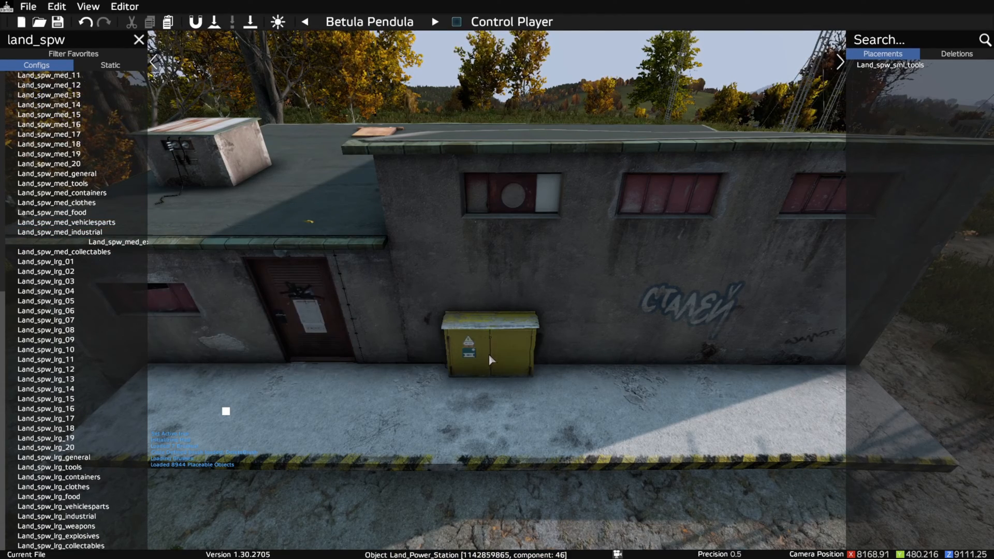
drag(489, 371, 499, 420)
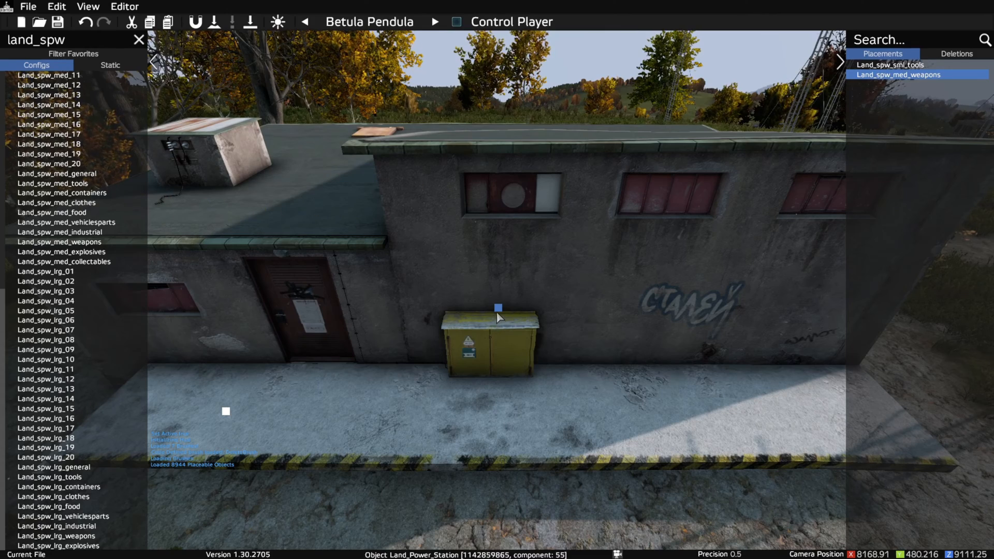
- Reposition the Land_spw_med_weapons block on top of the yellow electrical box, deselect it and close its properties
drag(498, 311, 499, 299)
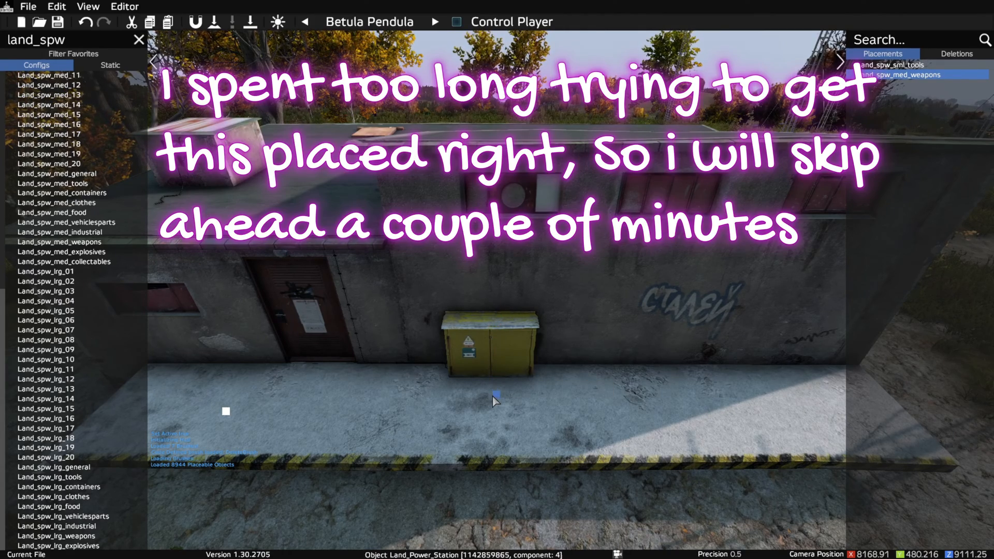
mouse_move(490, 430)
mouse_down()
mouse_move(492, 390)
mouse_move(495, 403)
mouse_up()
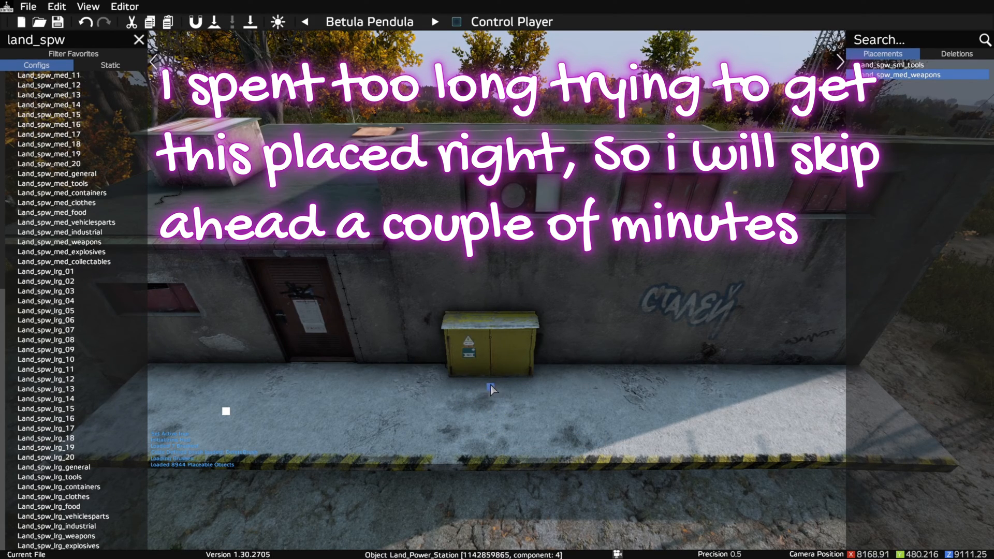
drag(489, 343, 487, 265)
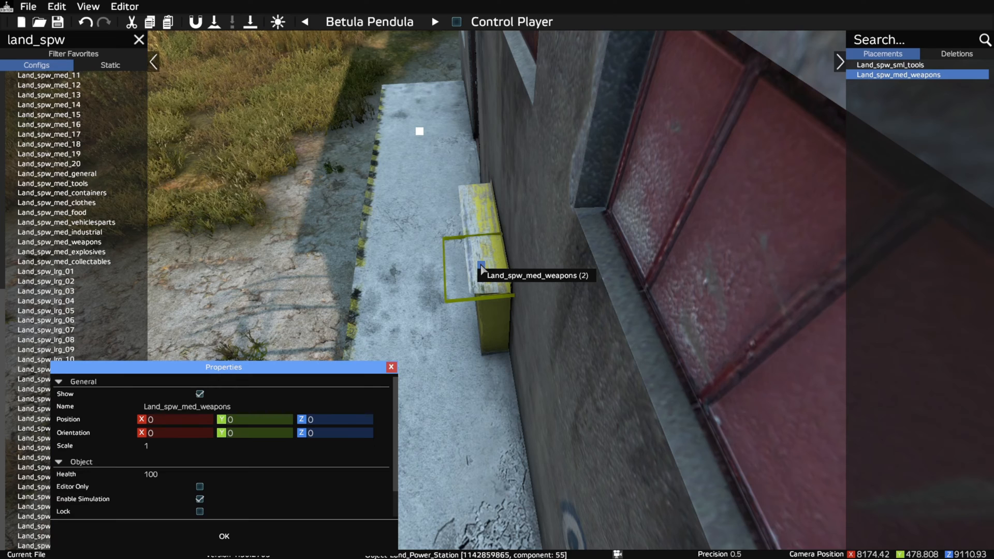
alt+drag(480, 266, 482, 269)
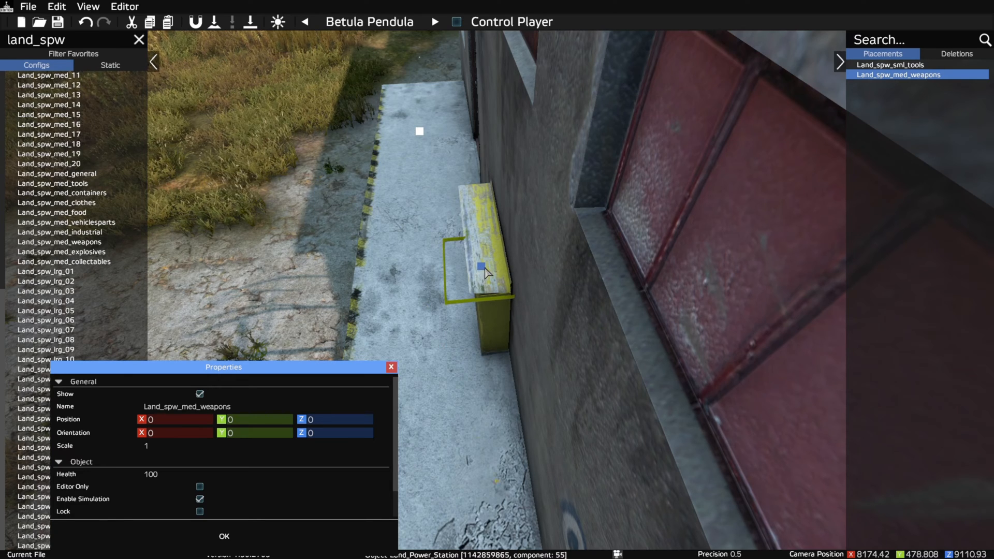
click(490, 372)
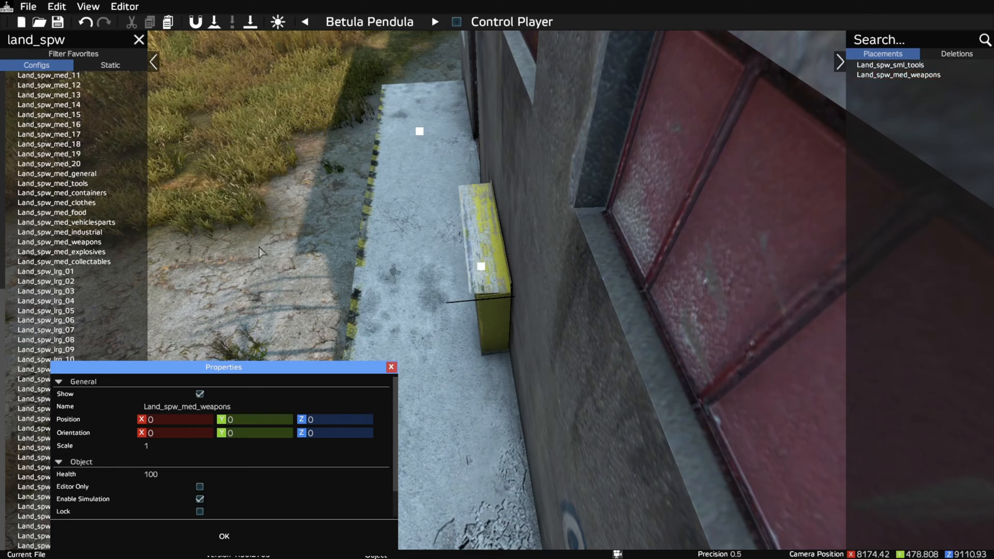
drag(259, 367, 316, 367)
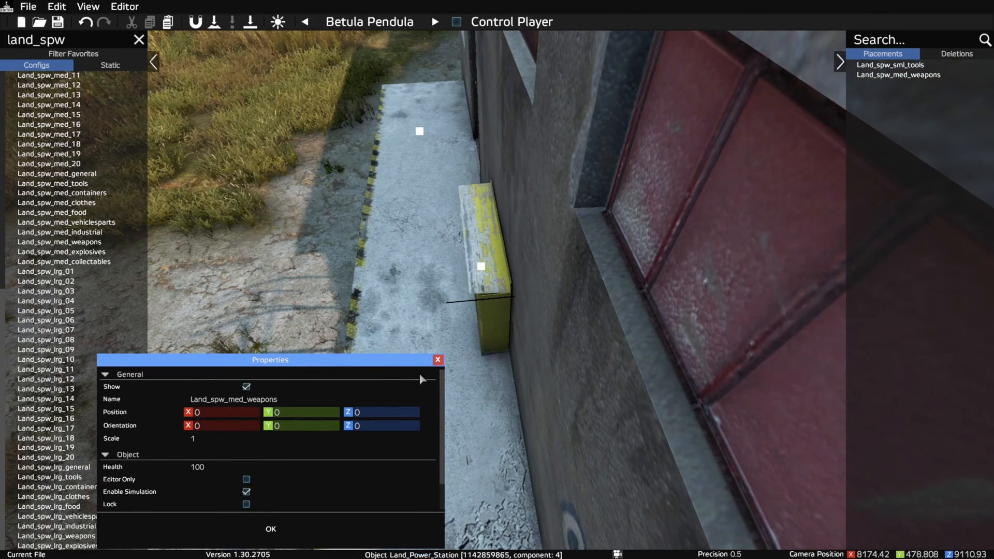
click(443, 367)
- Place a Land_spw_med_clothes block on the ground beside the end wall of the power station
drag(400, 386, 467, 376)
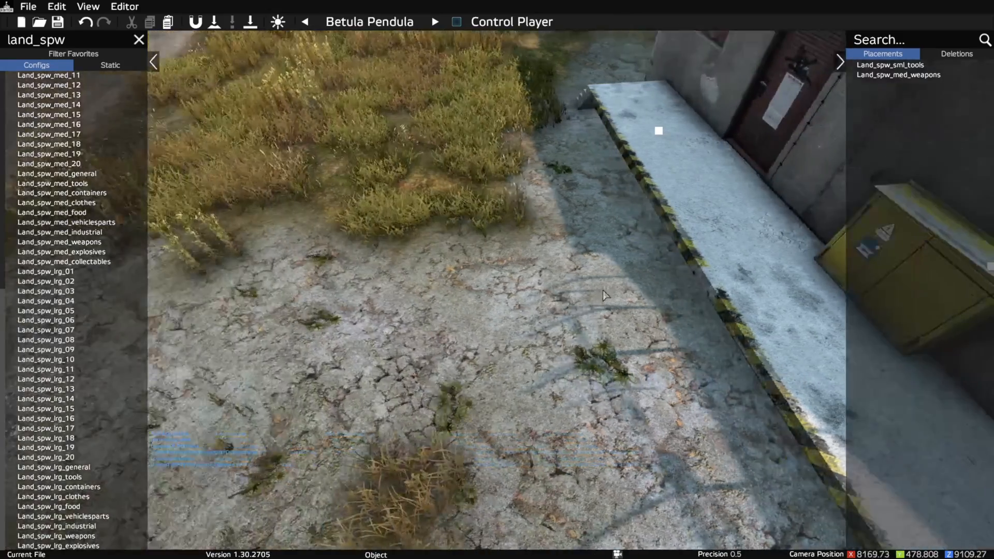
right_drag(575, 352, 750, 410)
key(s)
key(d)
key(s)
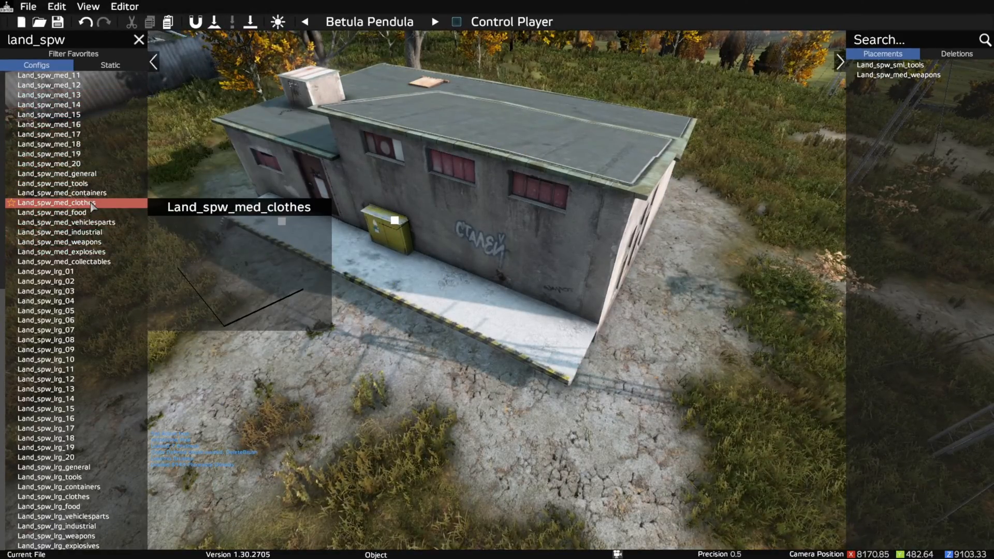
drag(92, 206, 393, 288)
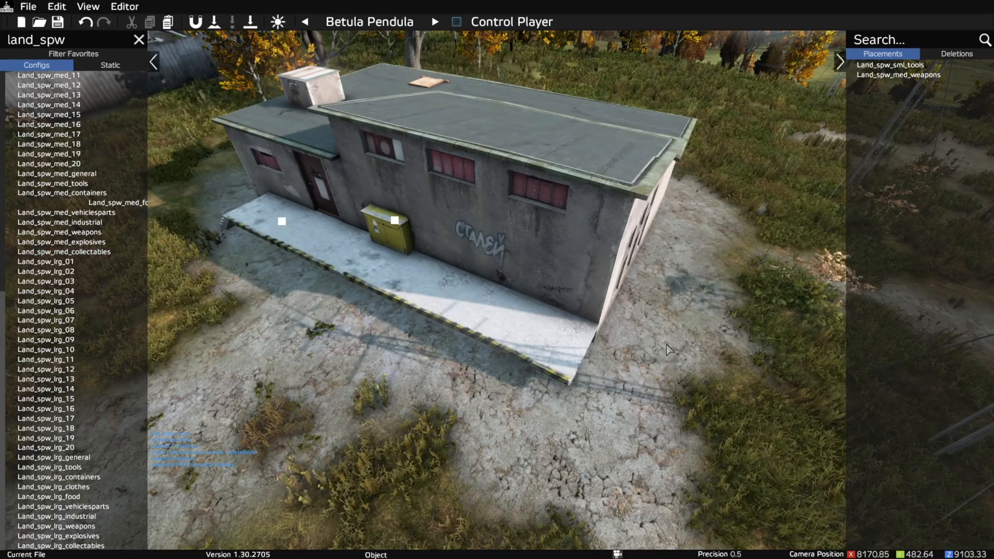
click(650, 342)
- Move the Land_spw_med_clothes block onto the lower roof of the power station, near its outer edge, and deselect it
right_drag(650, 383, 403, 405)
key(d)
key(s)
mouse_move(483, 365)
mouse_down()
mouse_move(629, 391)
mouse_move(630, 422)
mouse_move(658, 423)
mouse_move(662, 408)
mouse_up()
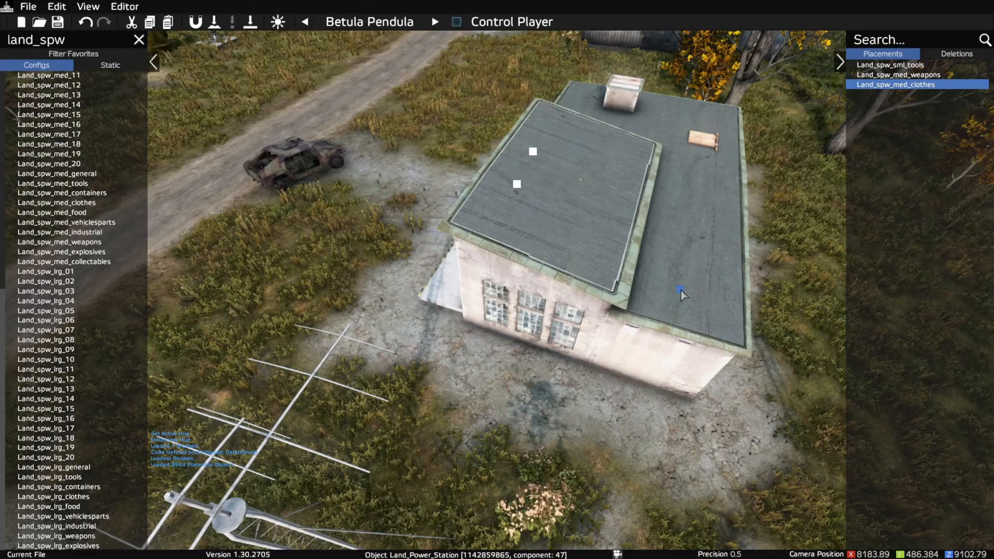
drag(681, 291, 688, 231)
drag(693, 203, 693, 217)
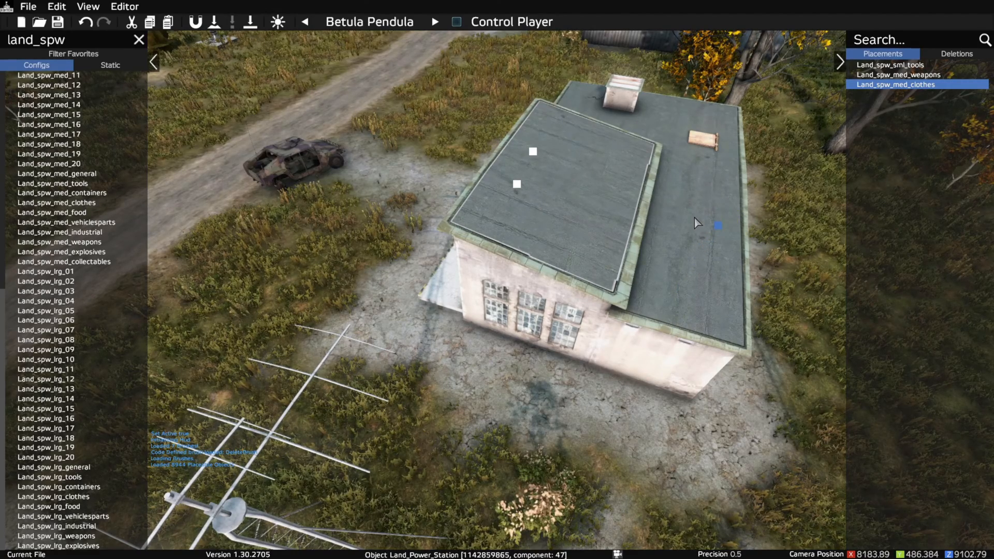
click(729, 266)
- Examine the positions of the three placed spawn blocks around the power station from several angles
mouse_move(726, 265)
right_down()
mouse_move(659, 259)
mouse_move(547, 278)
mouse_move(452, 354)
right_up()
key(d)
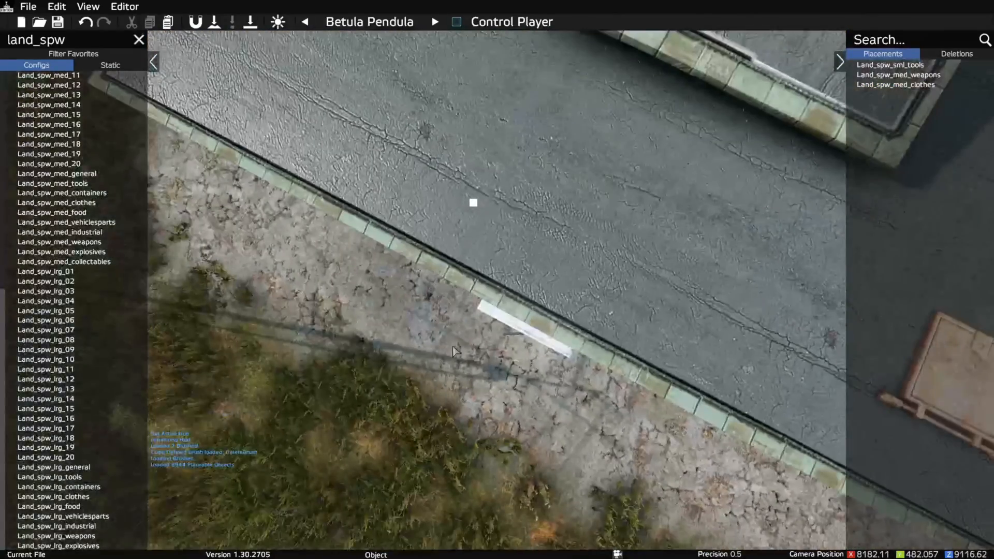
right_drag(474, 210, 733, 179)
key(s)
key(a)
key(a)
right_drag(672, 196, 990, 220)
key(a)
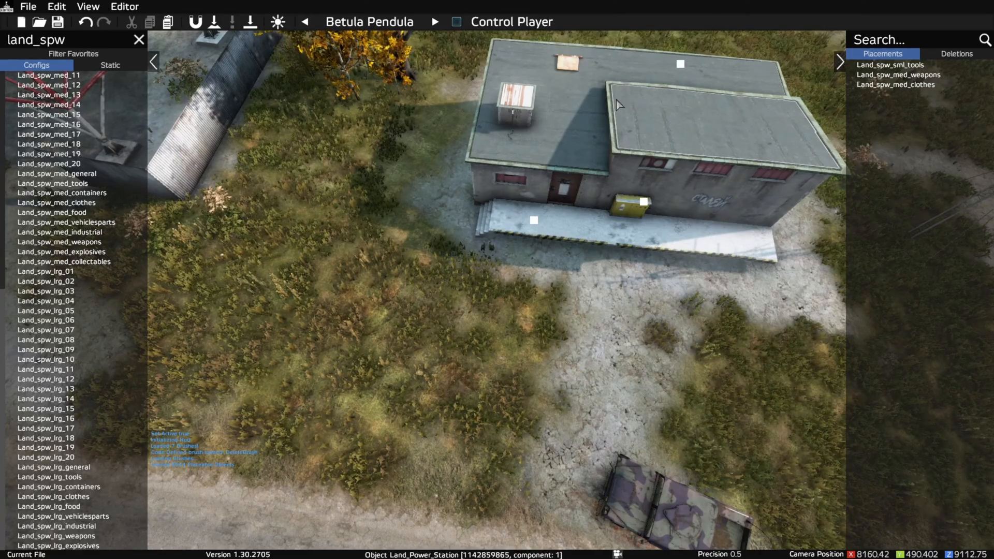
right_drag(622, 246, 581, 242)
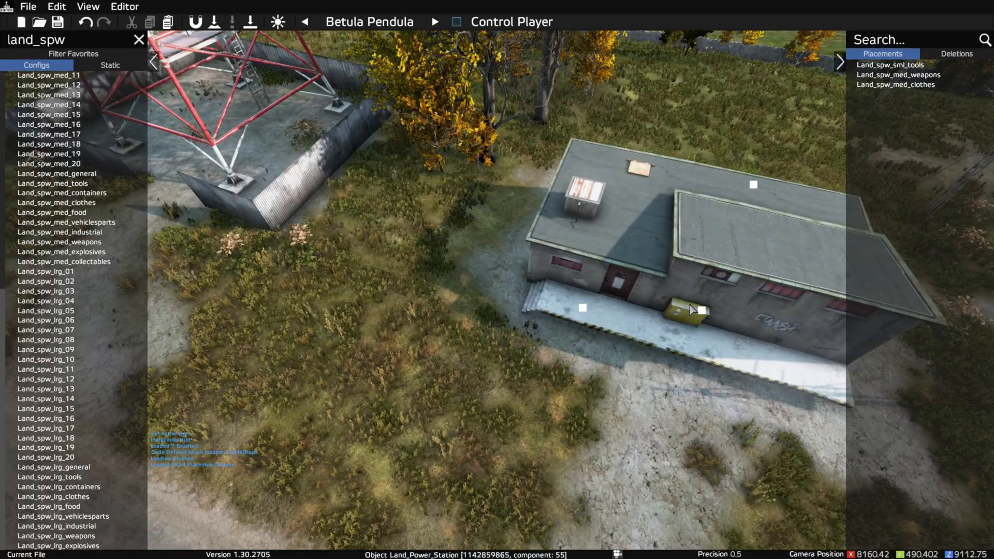
- Save the project with its spawn block placements under the file name altar, keeping the Binarized option enabled
click(27, 7)
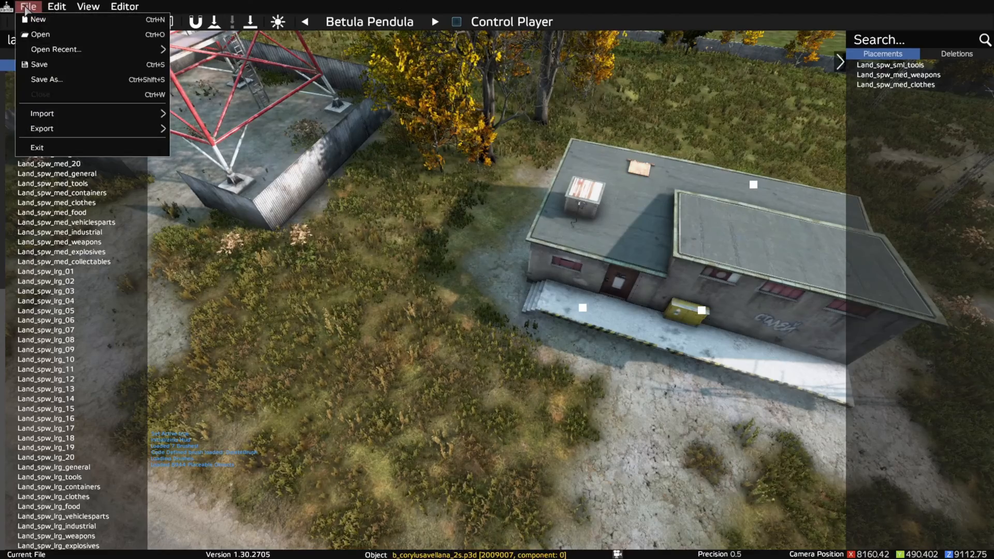
click(39, 65)
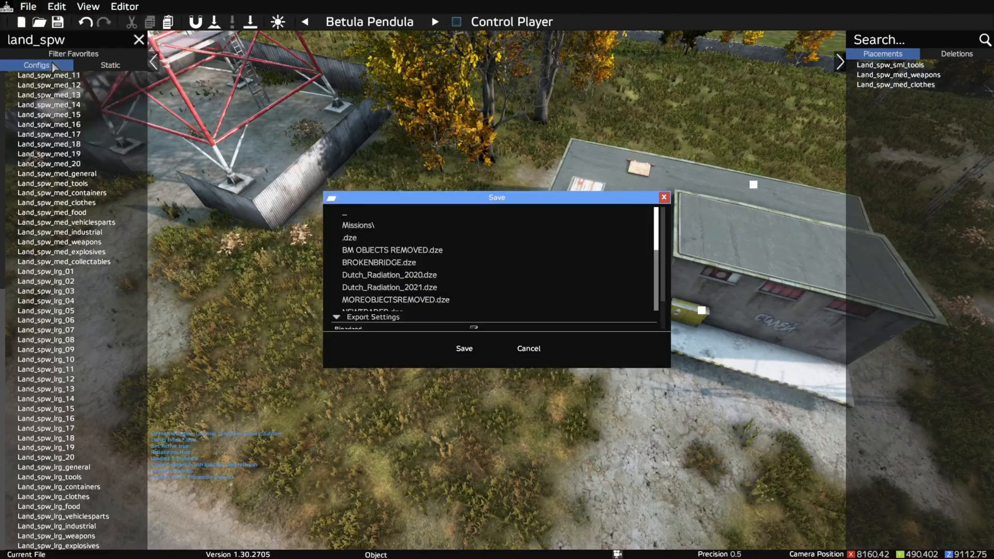
scroll(663, 233, down, 5)
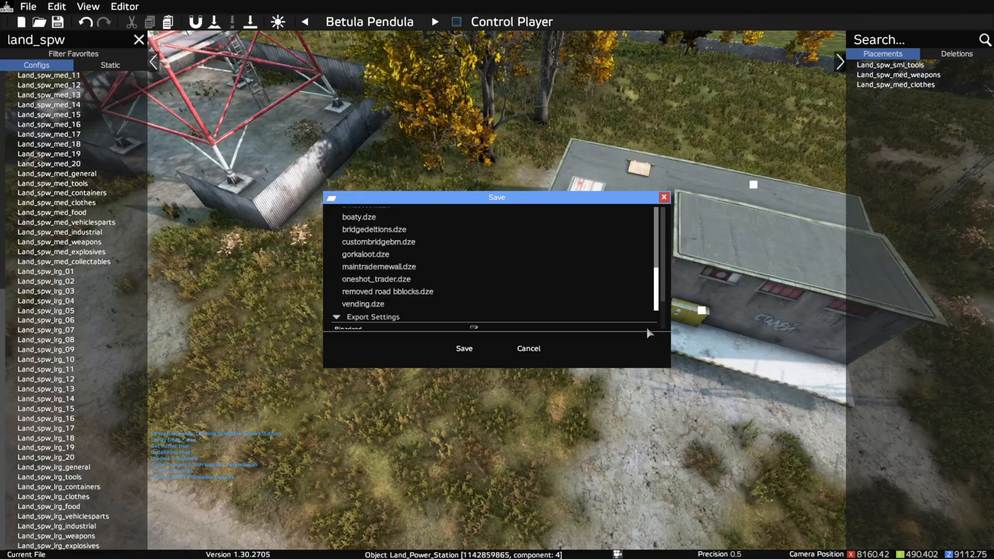
scroll(665, 226, down, 3)
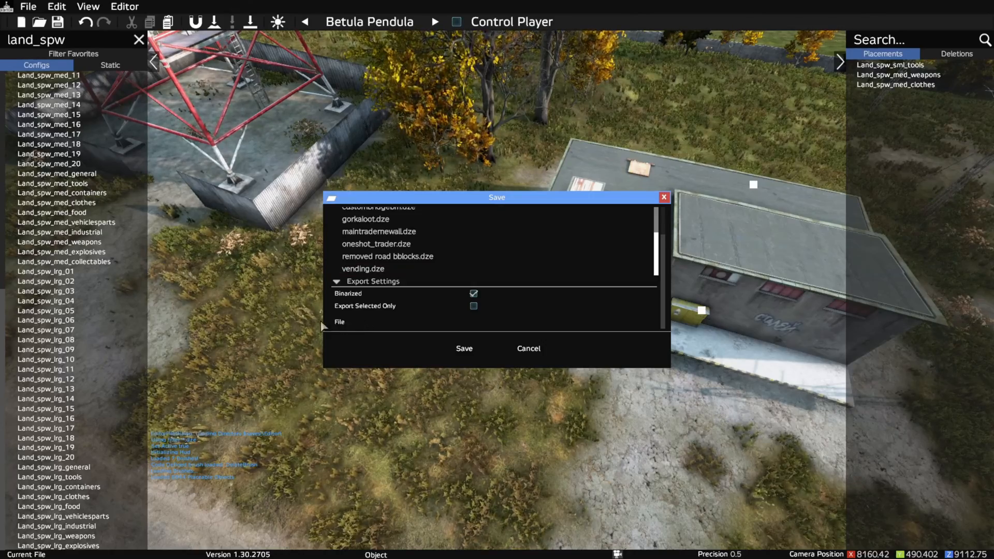
click(455, 328)
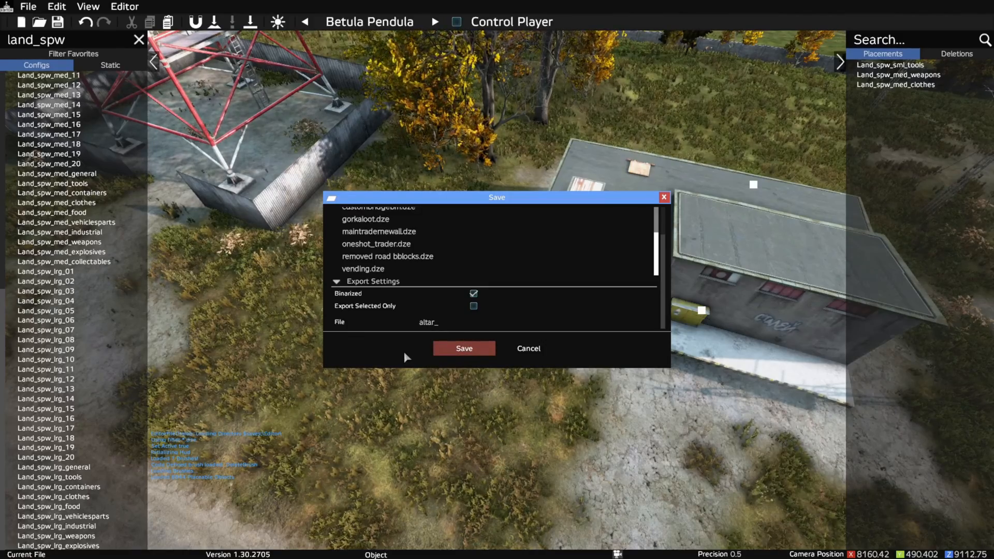
click(466, 352)
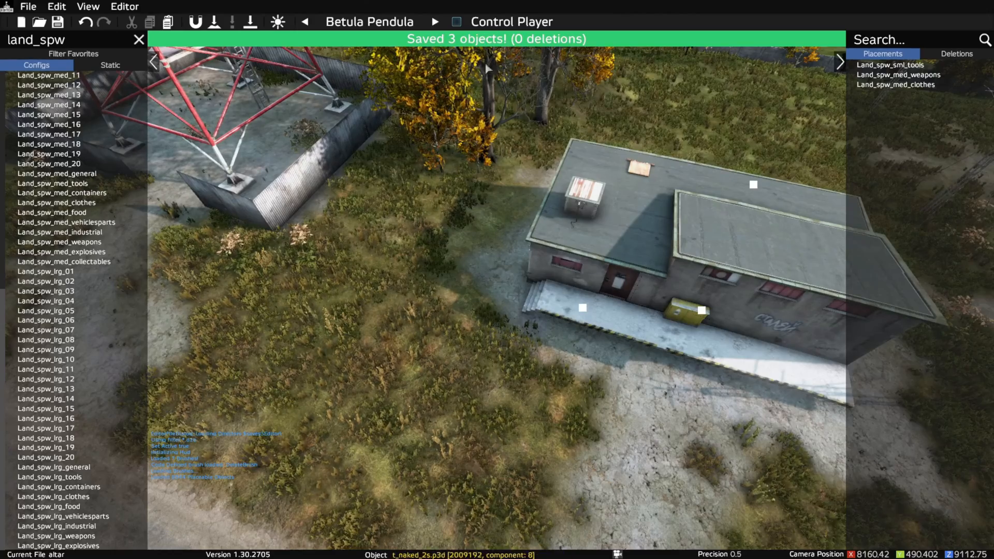
- Export the placements in MapGroupPos (*.xml) format under the file name altarpos
click(31, 9)
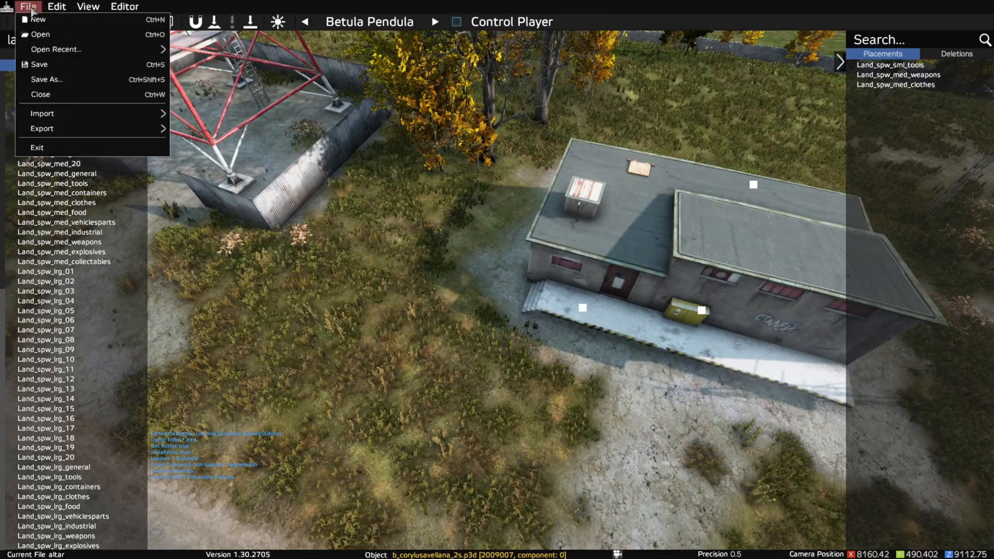
mouse_move(77, 136)
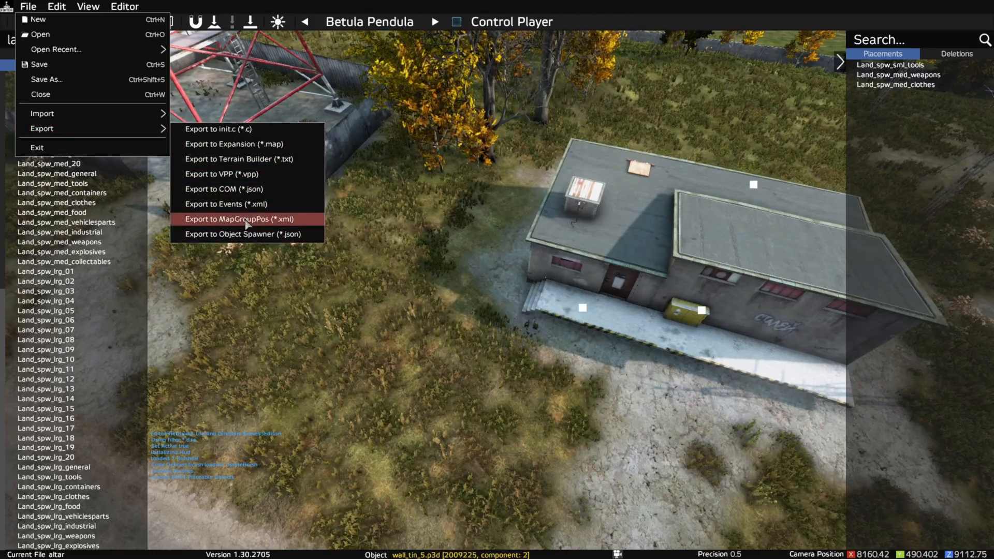
click(247, 220)
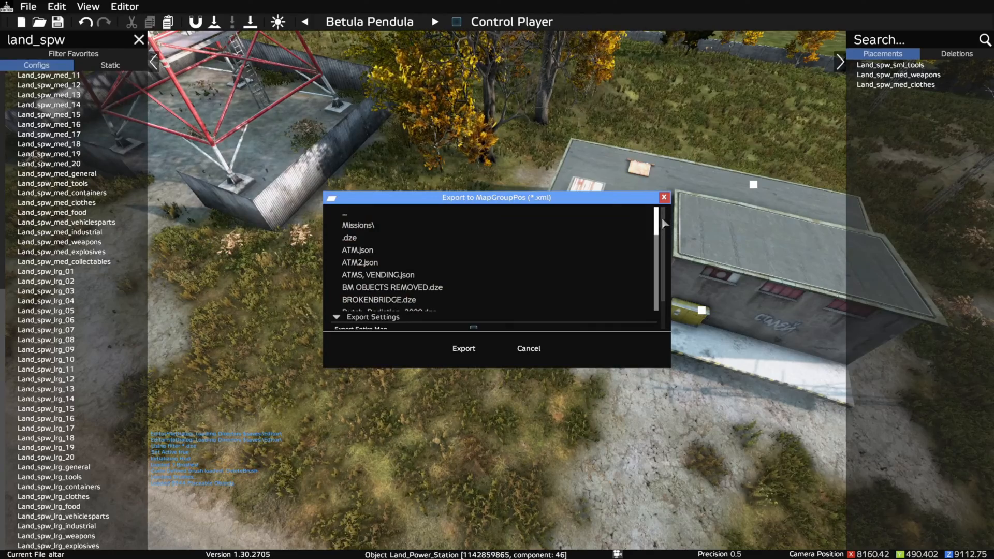
scroll(665, 227, down, 5)
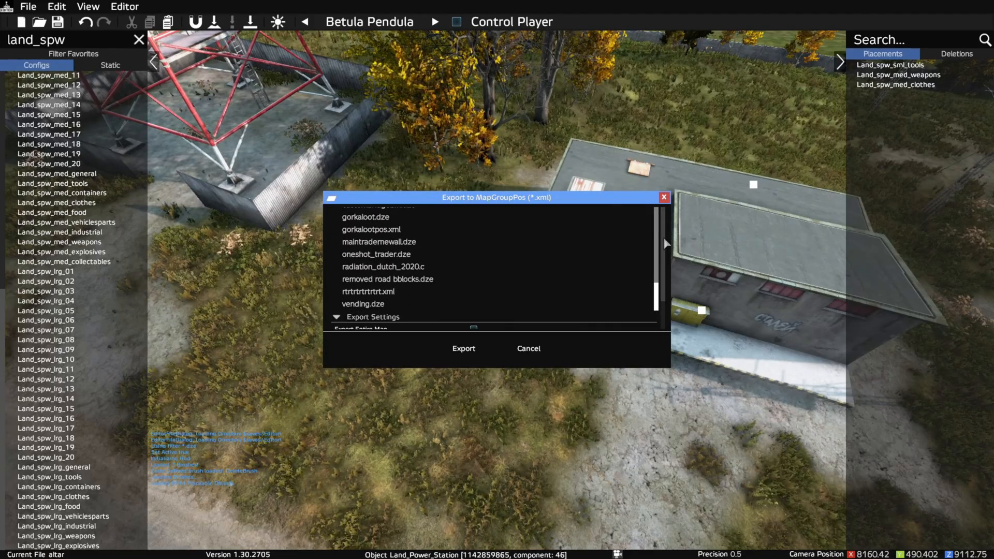
scroll(664, 218, down, 3)
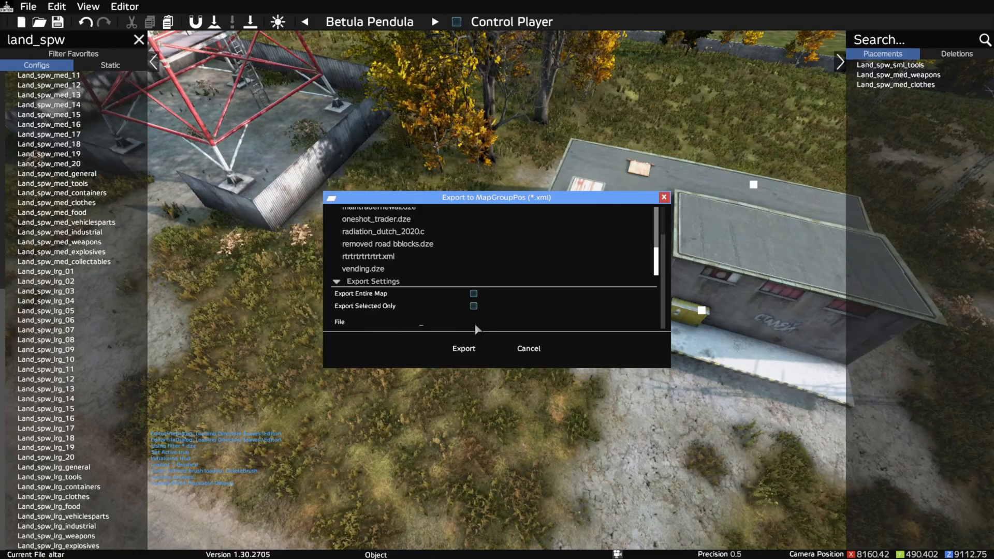
text(tarpos)
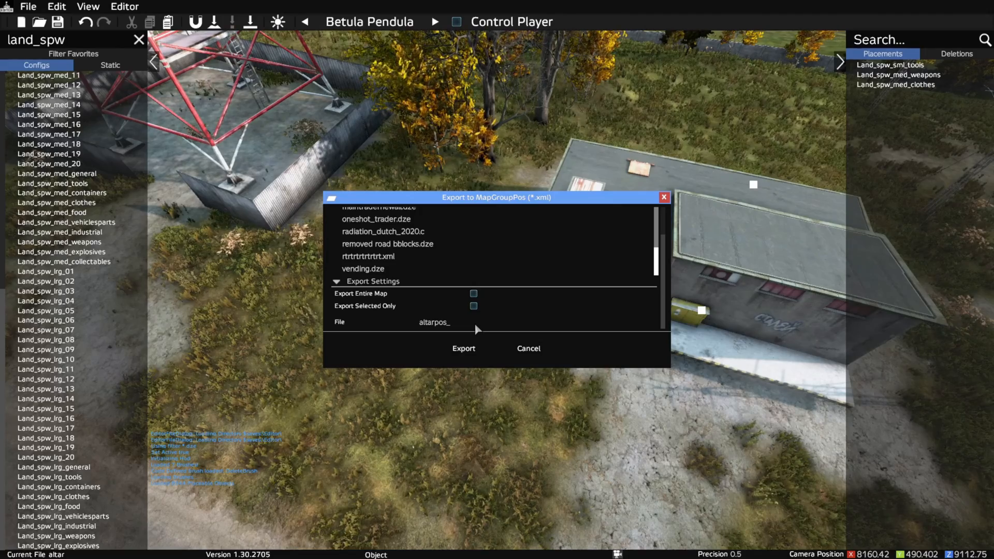
click(470, 348)
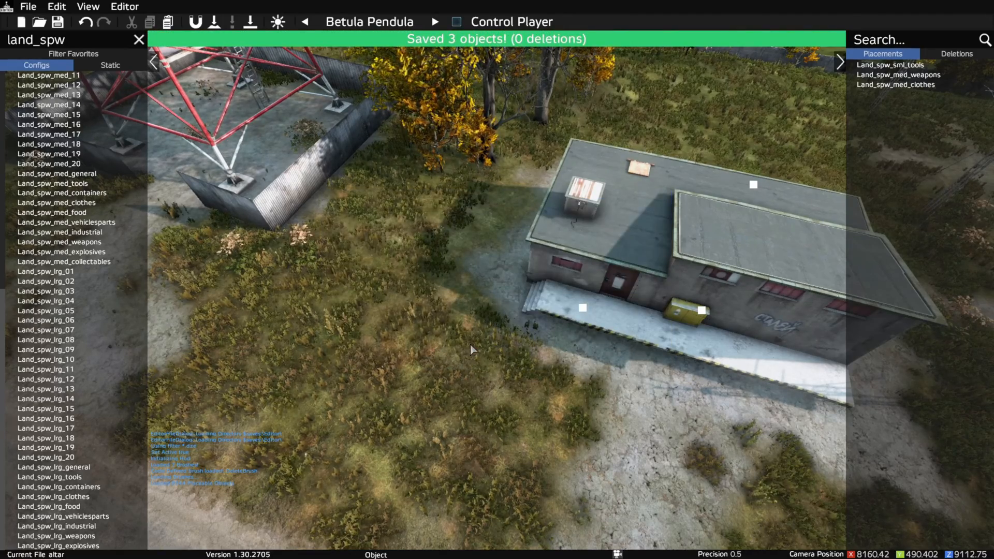
- Exit the editing session, confirm closing it, and quit the game to the desktop
click(28, 6)
mouse_move(57, 6)
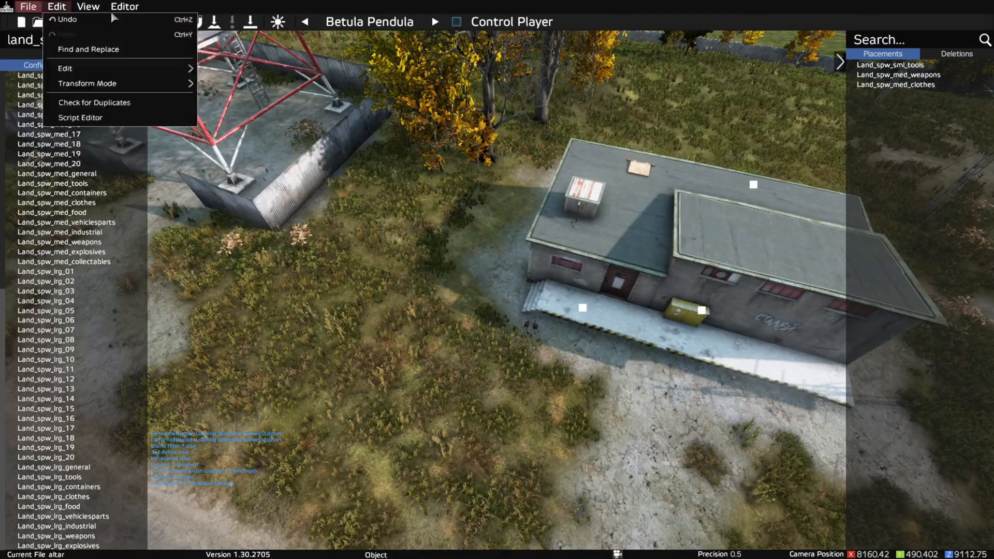
click(38, 148)
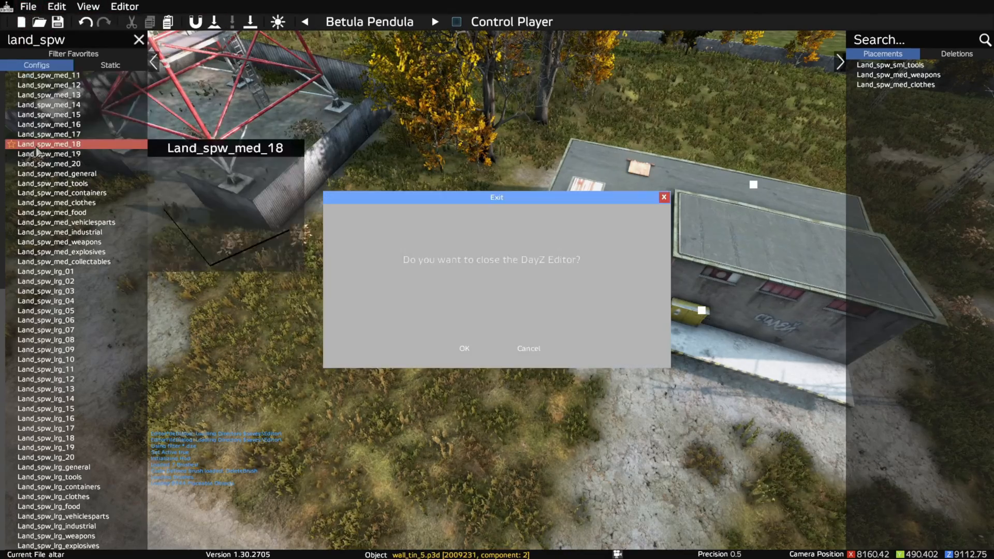
click(464, 349)
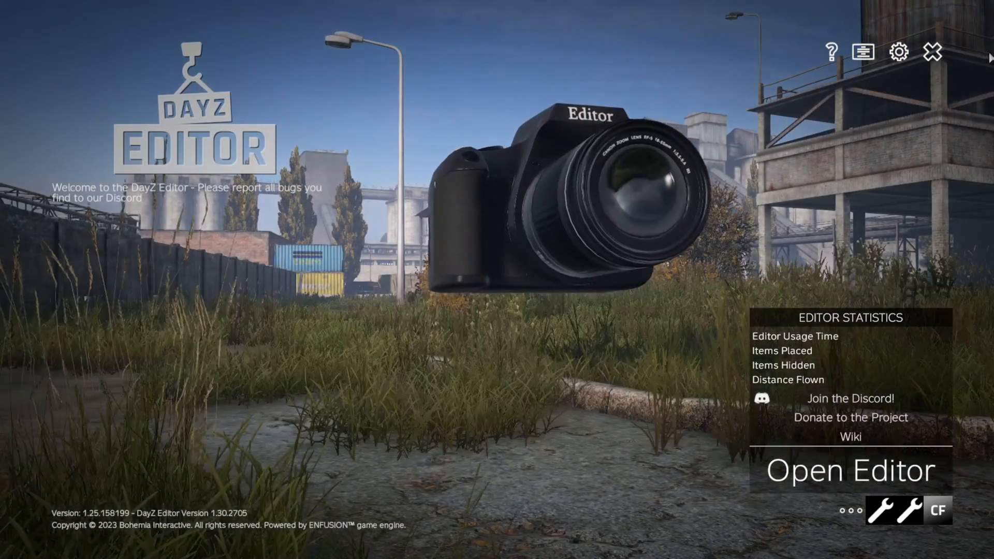
click(932, 51)
click(462, 308)
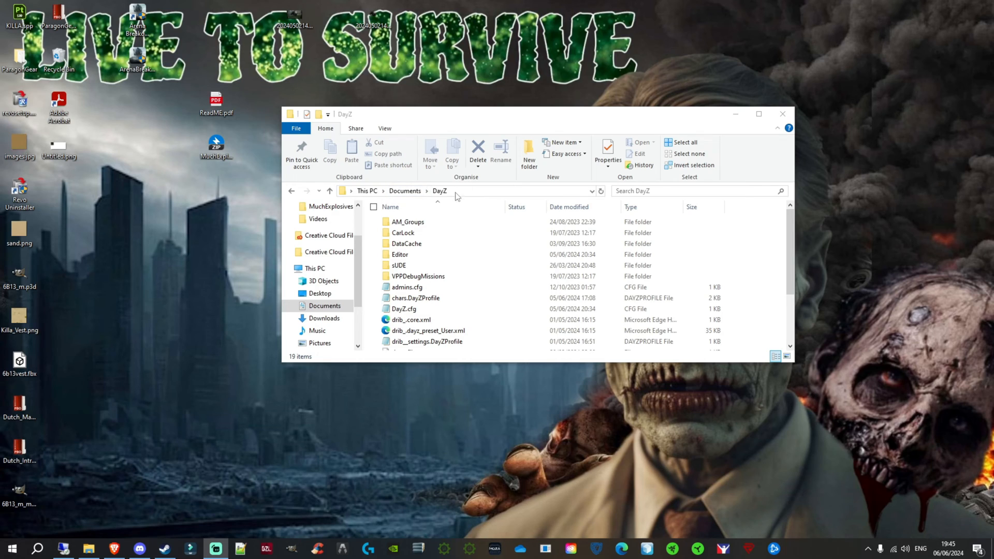
- Open the Editor folder inside Documents\DayZ and view altar.dze in Notepad++
click(411, 258)
double_click(411, 259)
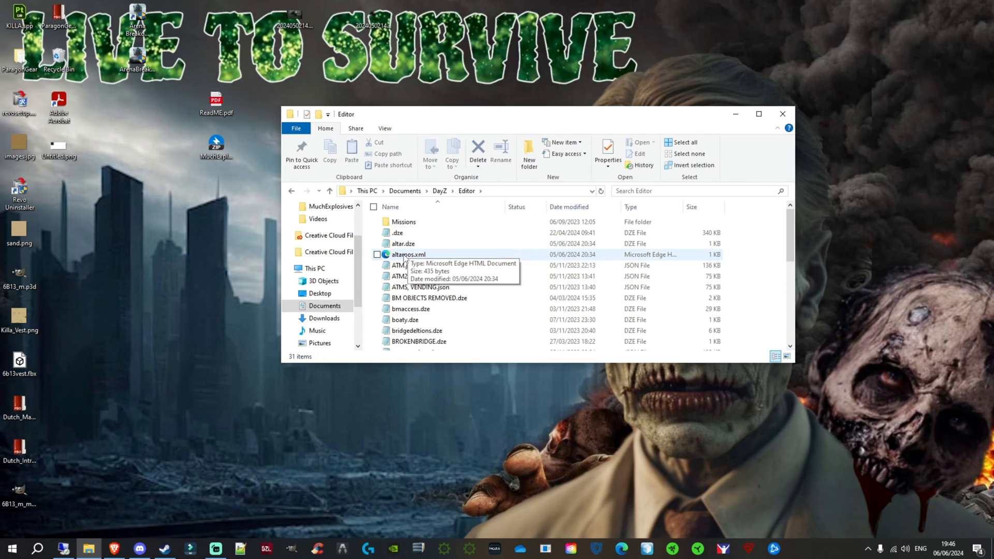
right_click(406, 248)
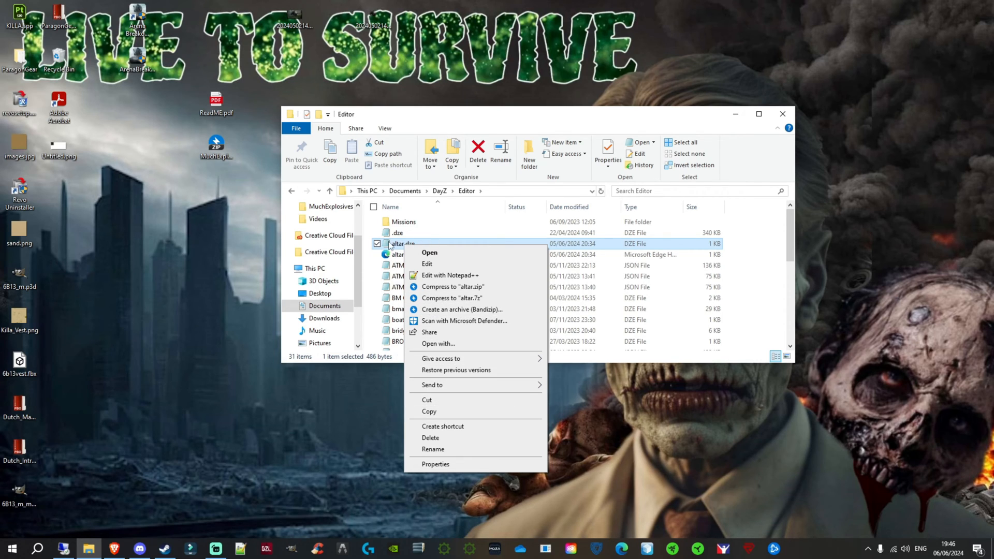
click(450, 275)
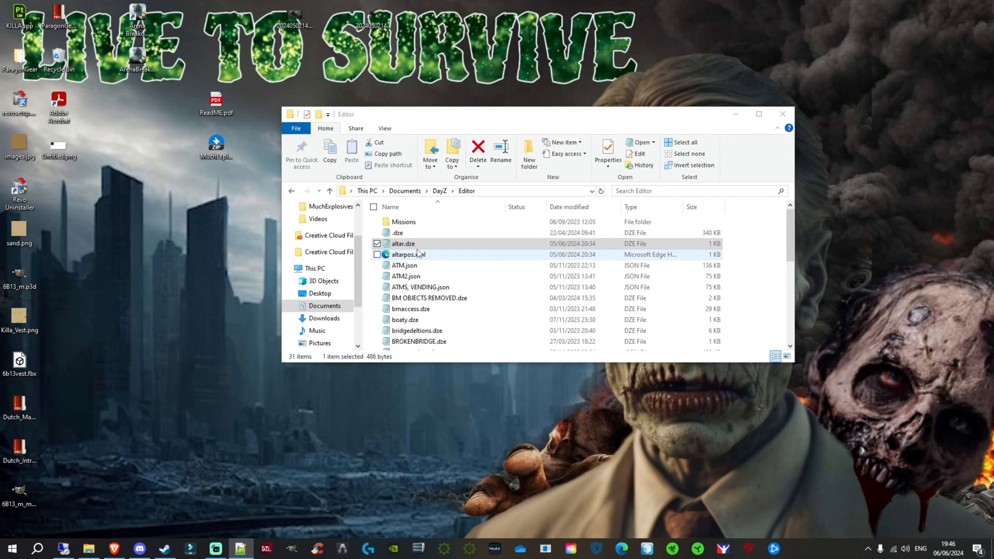
- Copy the altar.dze file and switch to the server machine showing OmegaManager
right_click(418, 242)
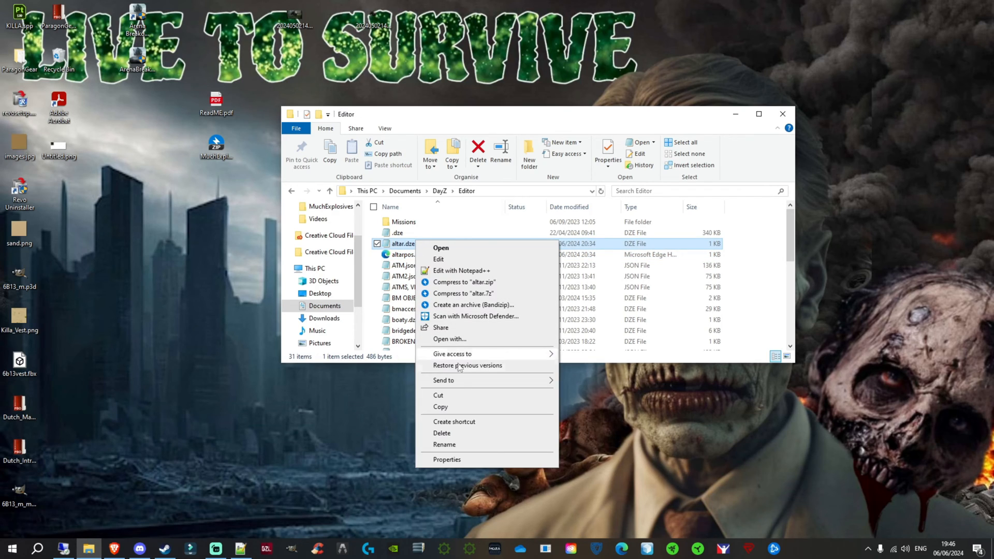
click(453, 407)
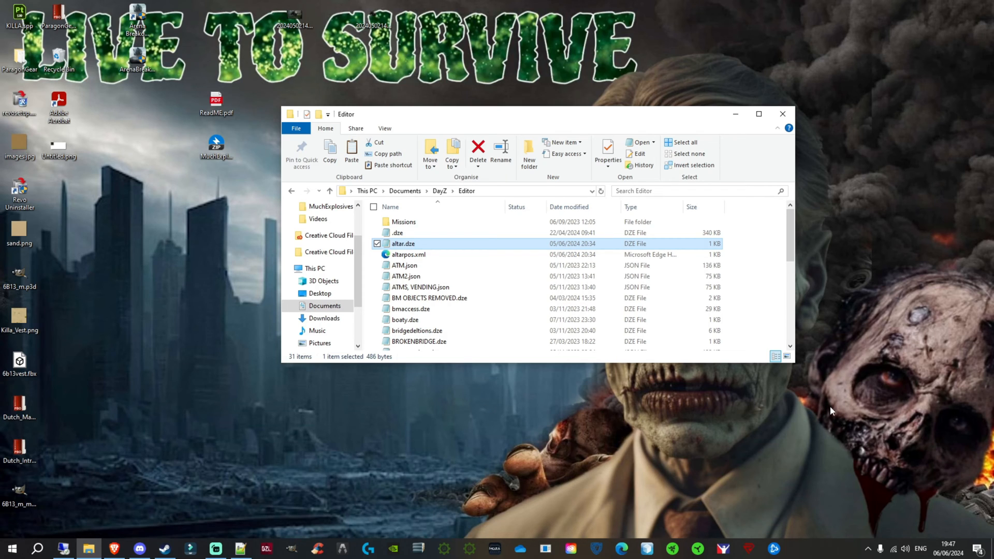
key(alt+Tab)
key(alt+Tab)
key(alt+Tab)
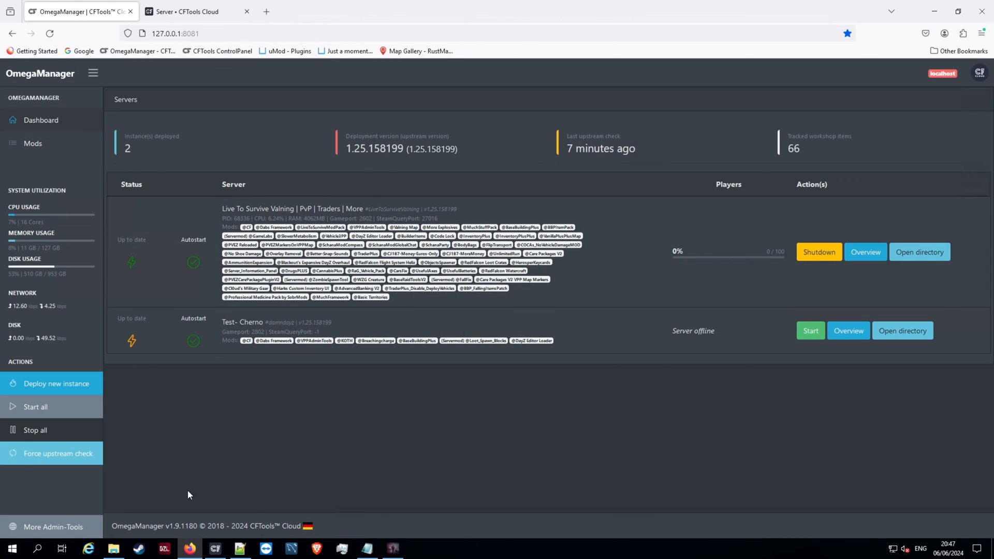
- Switch to File Explorer and open the dayzOffline.chernarusplus mission folder under servers\damndayz\mpmissions
click(113, 548)
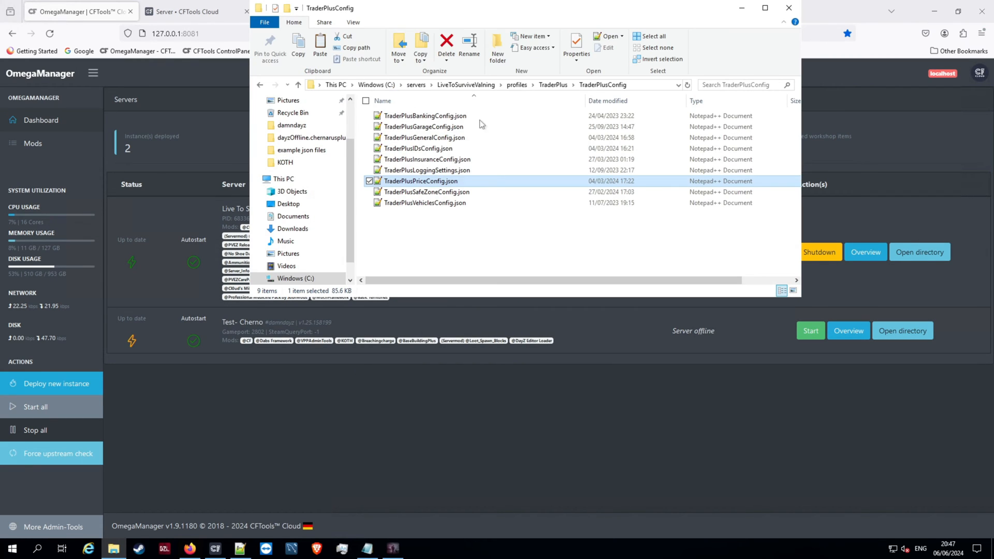
click(482, 86)
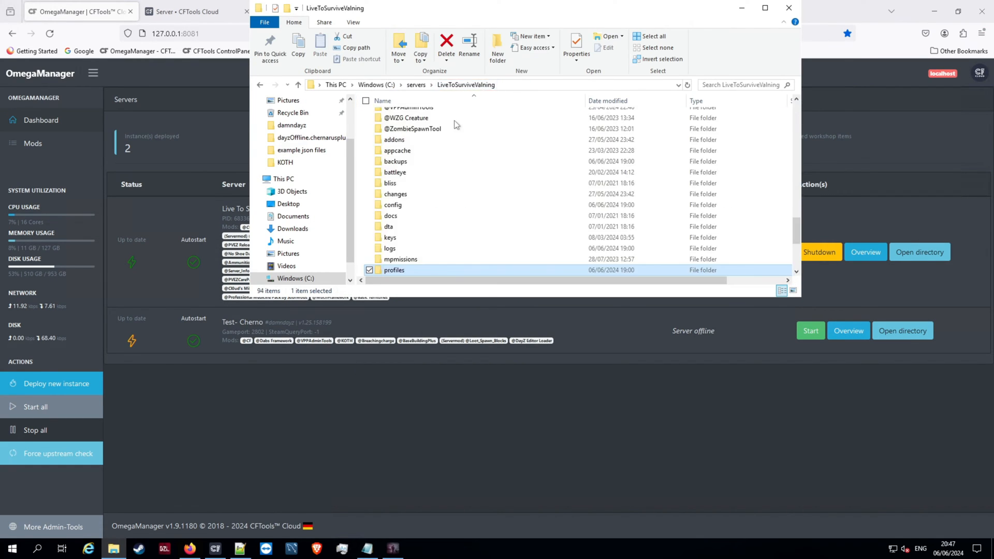
double_click(418, 259)
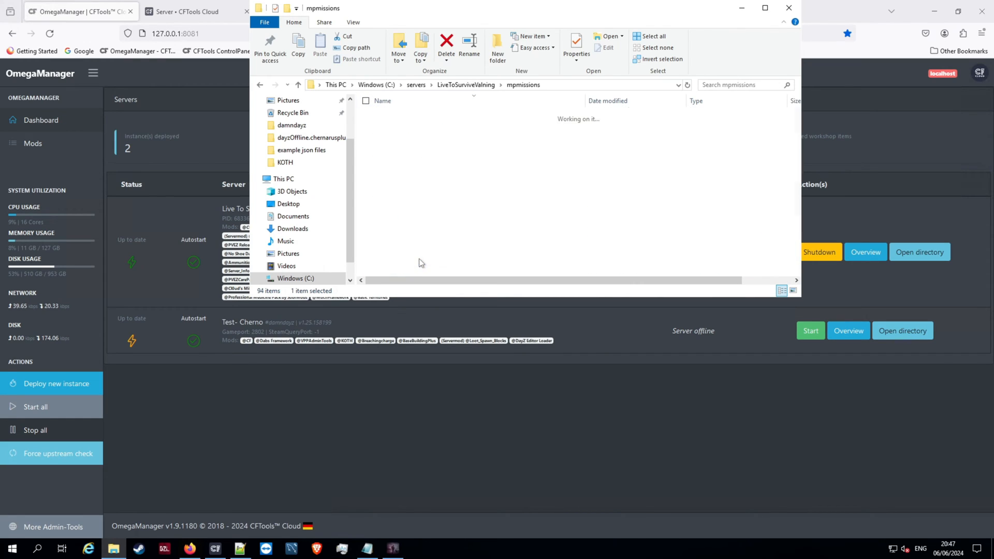
click(417, 85)
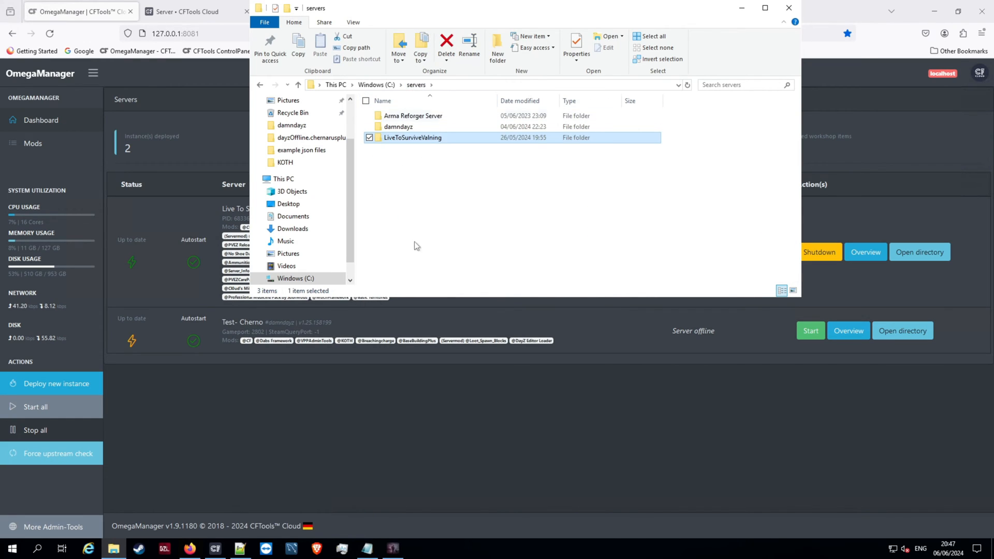
double_click(412, 126)
scroll(398, 202, down, 5)
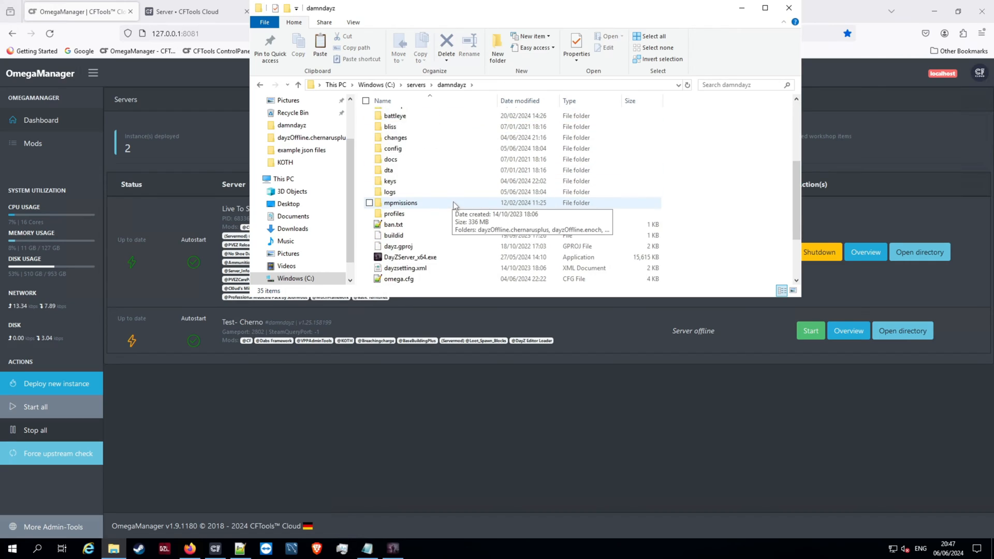
double_click(396, 203)
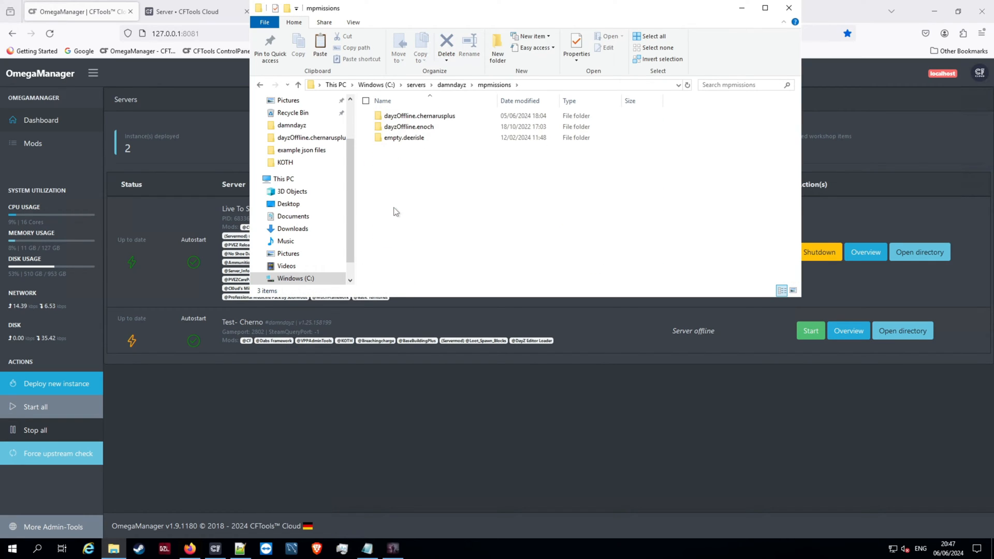
double_click(423, 117)
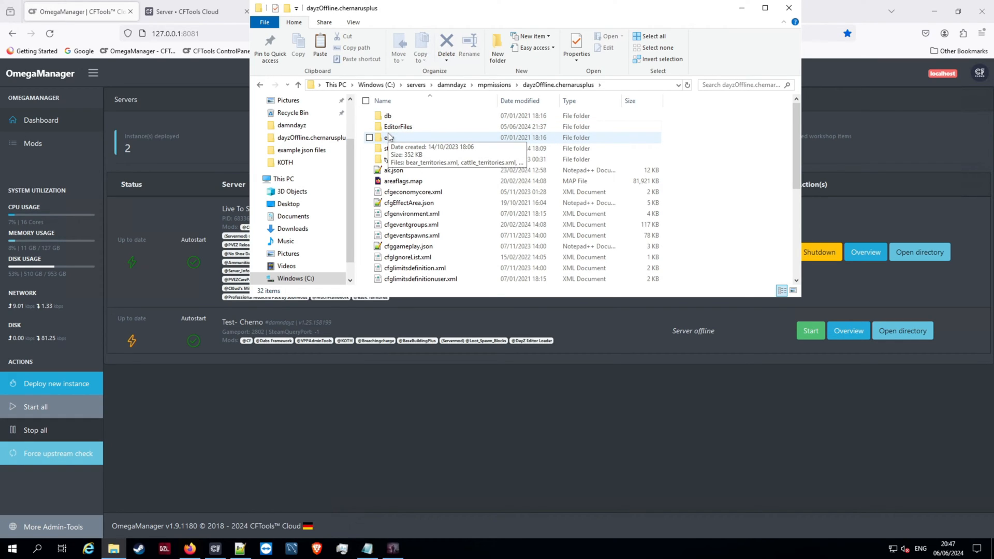
click(383, 394)
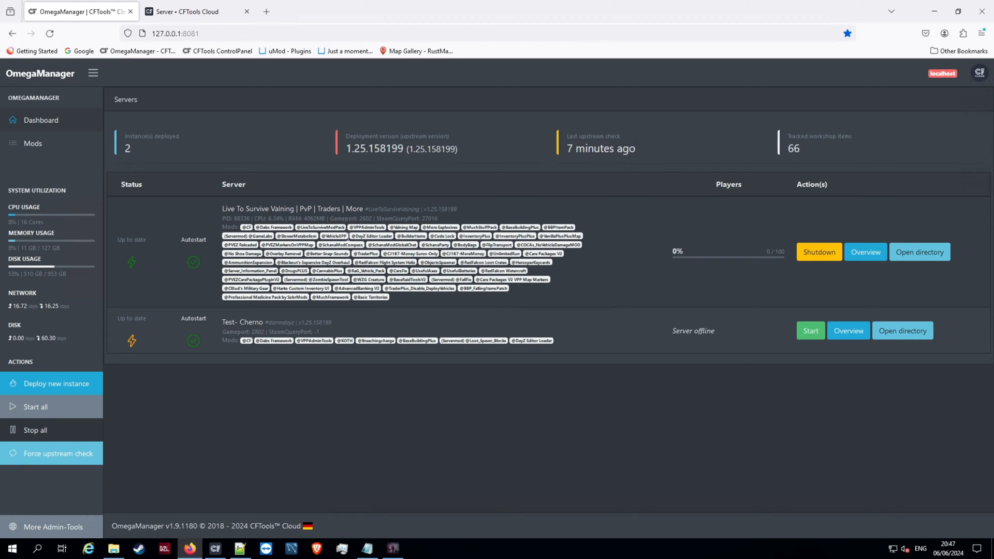
drag(351, 236, 392, 235)
click(383, 240)
- Return to File Explorer and paste altar.dze into the EditorFiles folder of the dayzOffline.chernarusplus mission
click(114, 548)
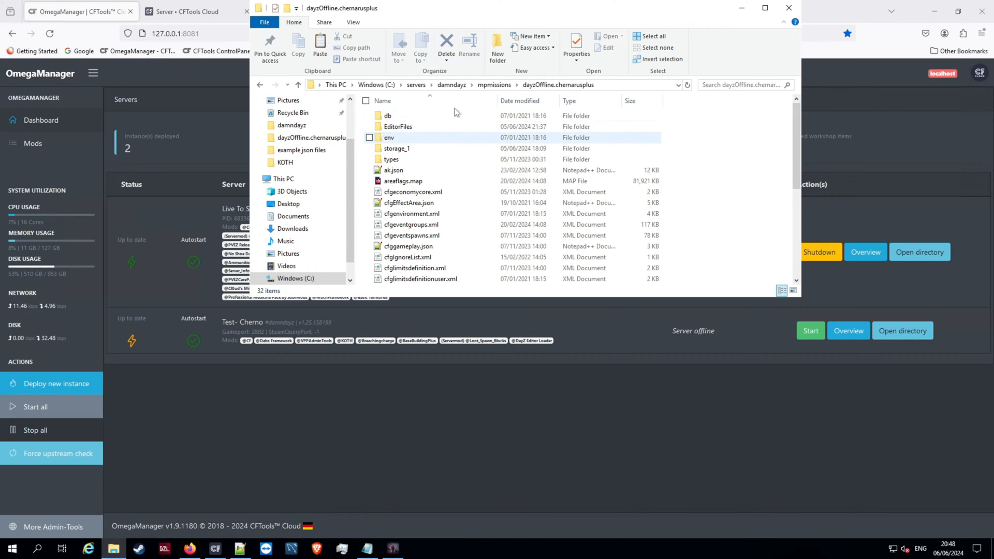
mouse_move(414, 124)
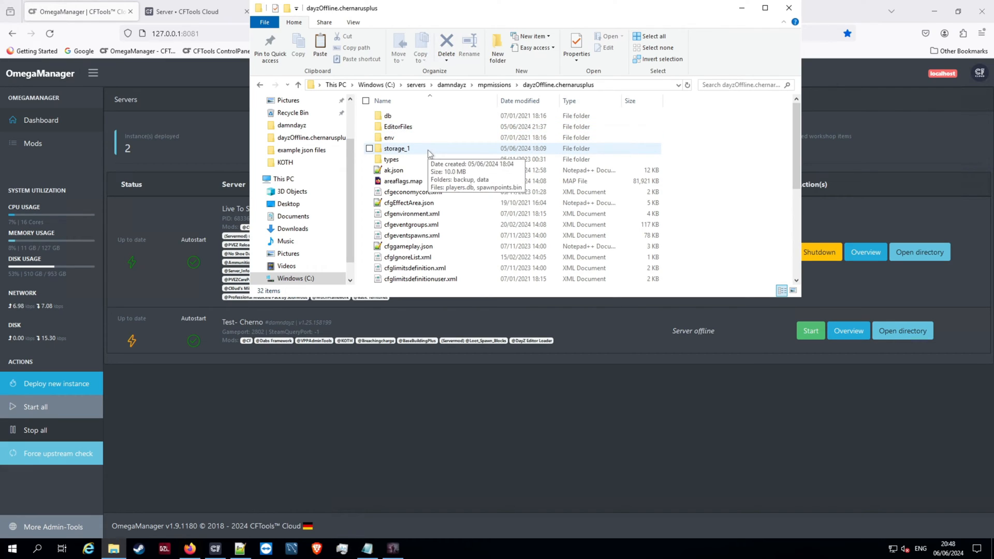
double_click(396, 130)
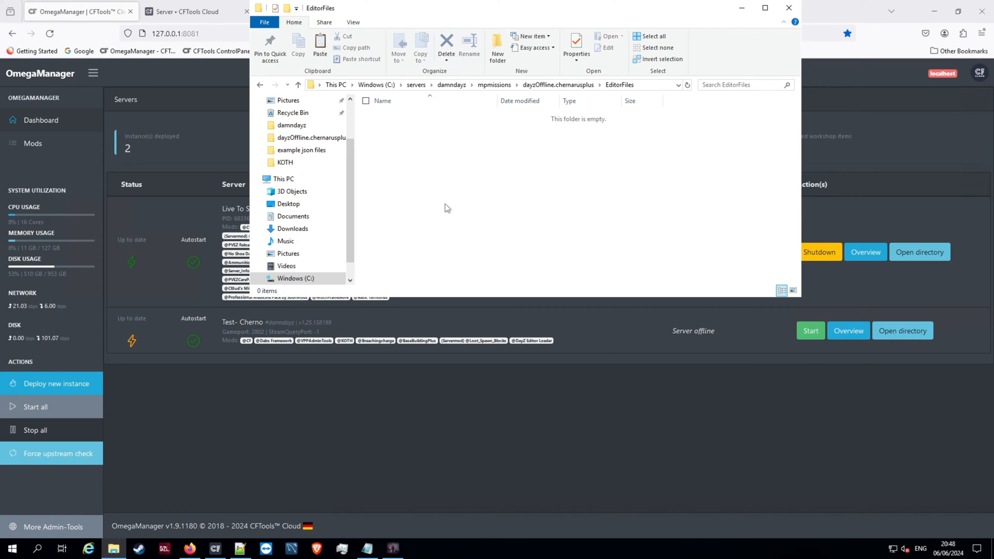
right_click(440, 174)
click(355, 255)
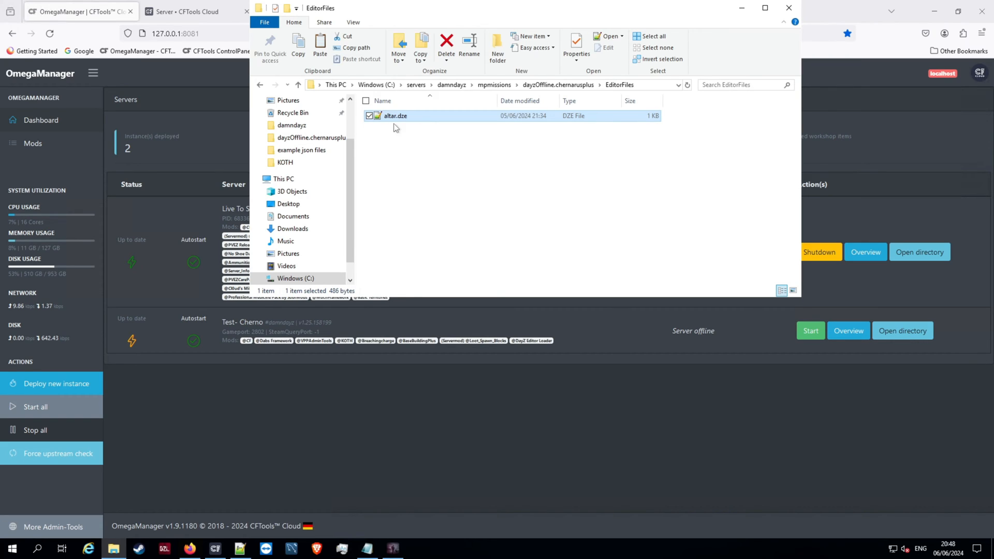
- Go back to the dayzOffline.chernarusplus folder on the server, and open the local altarpos.xml from DayZ\Editor in Notepad++
click(545, 86)
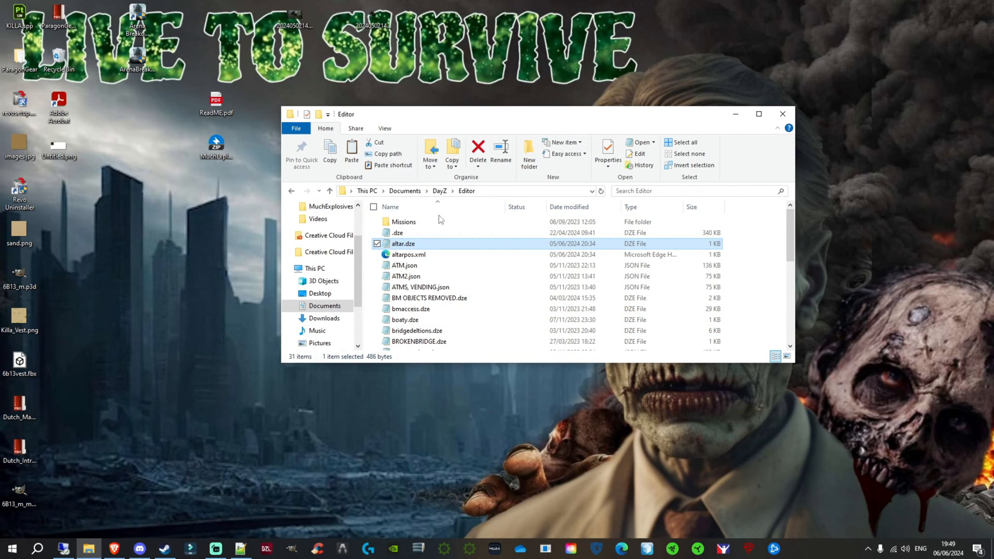
scroll(438, 297, down, 1)
scroll(429, 249, up, 1)
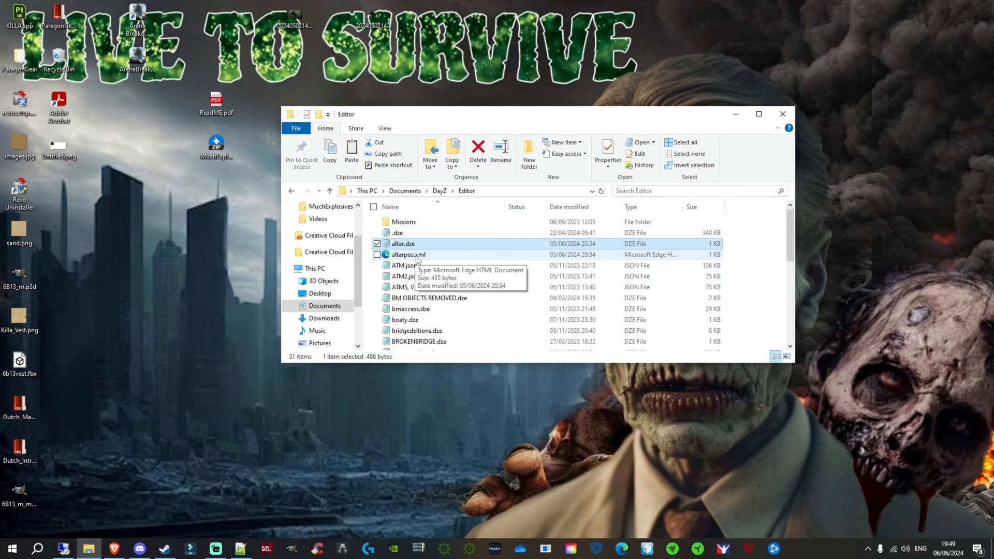
right_click(417, 257)
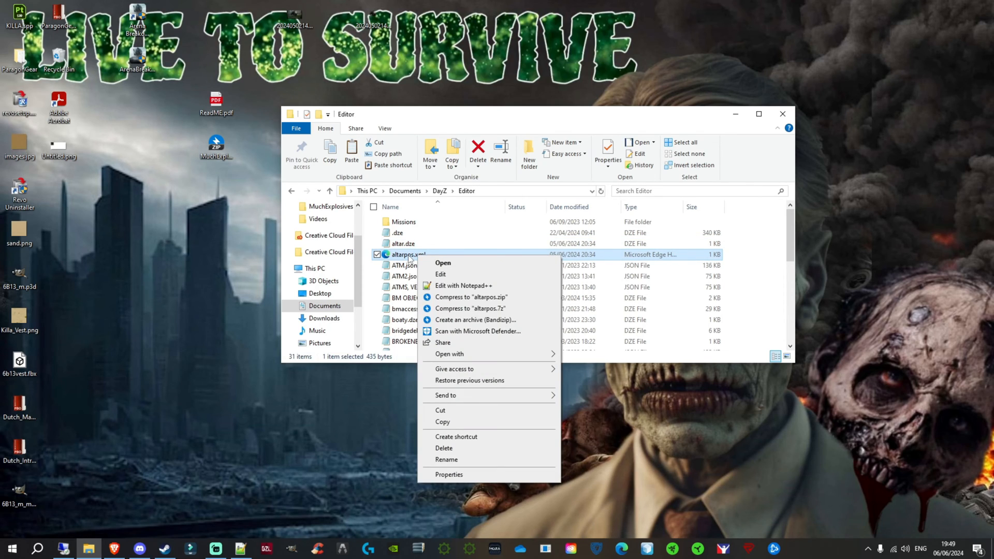
click(463, 286)
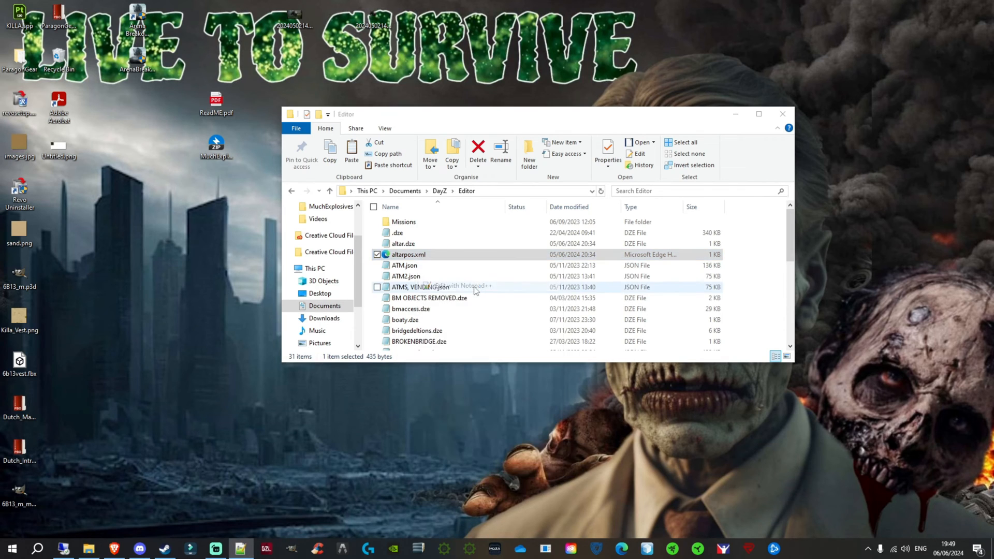
drag(993, 54, 533, 78)
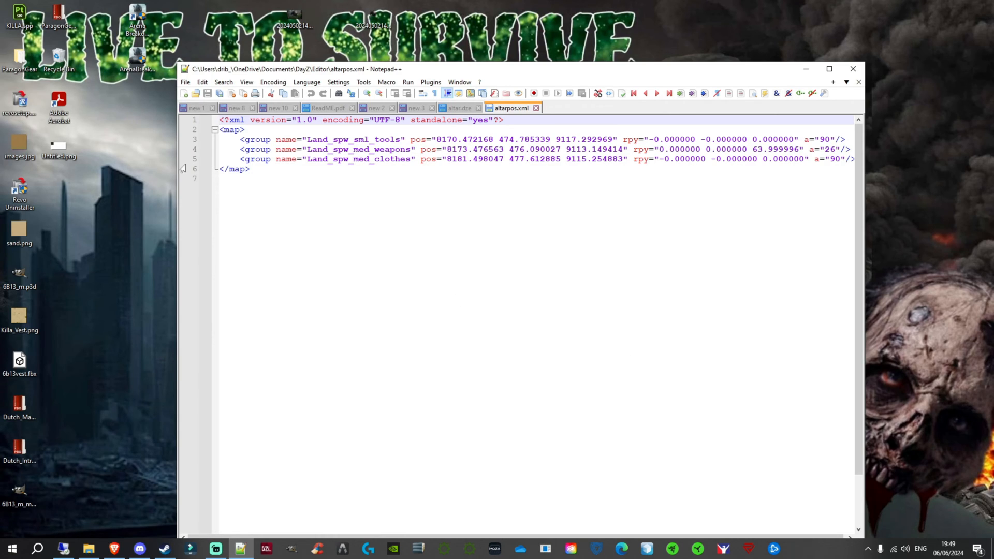
- Copy the three group lines for Land_spw_sml_tools, Land_spw_med_weapons and Land_spw_med_clothes from altarpos.xml, without the map tags
drag(238, 139, 368, 150)
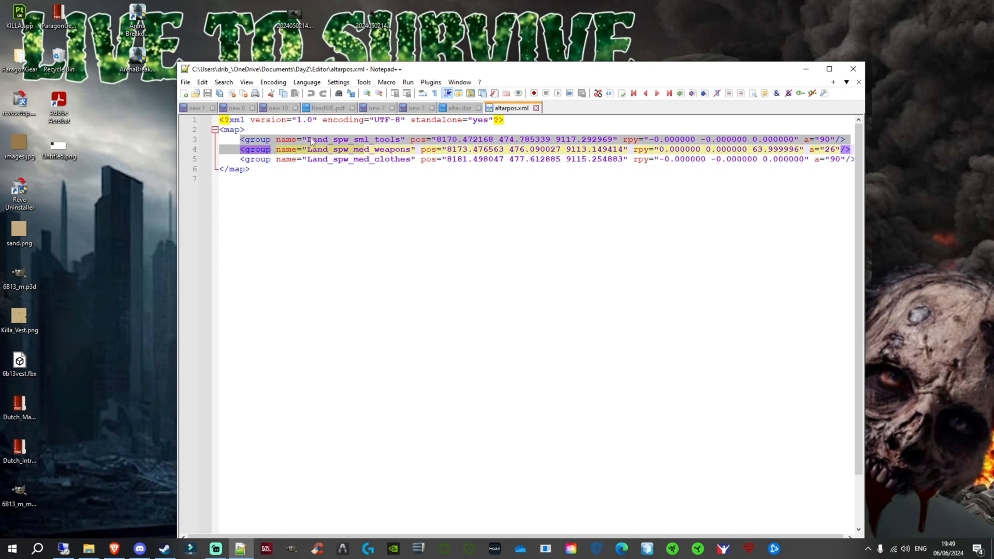
click(293, 187)
drag(240, 140, 857, 159)
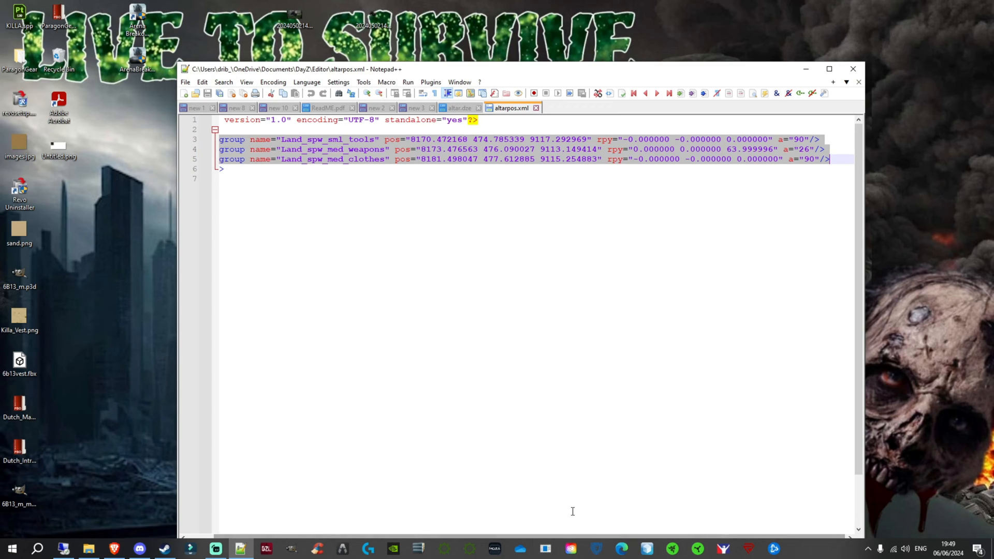
drag(572, 540, 545, 540)
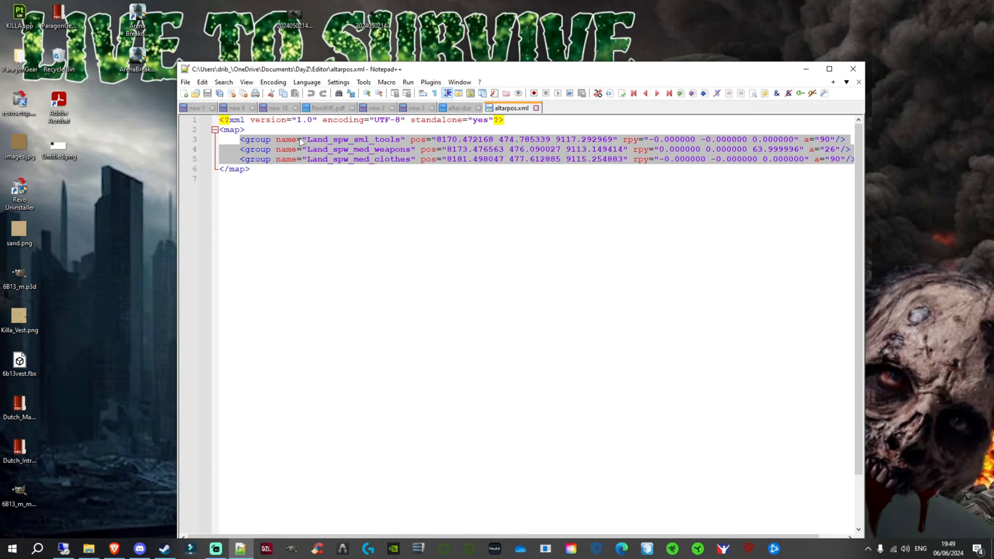
click(232, 139)
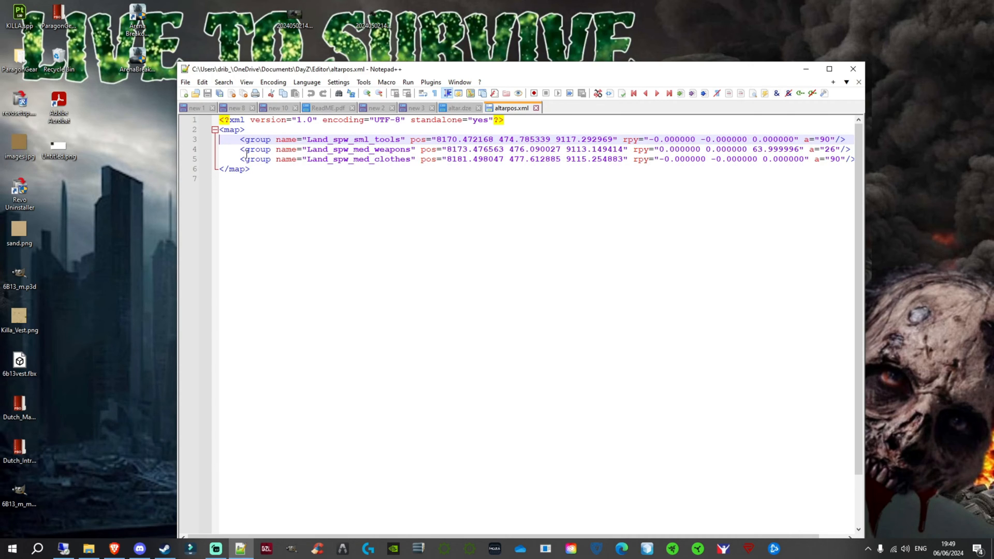
drag(239, 140, 857, 161)
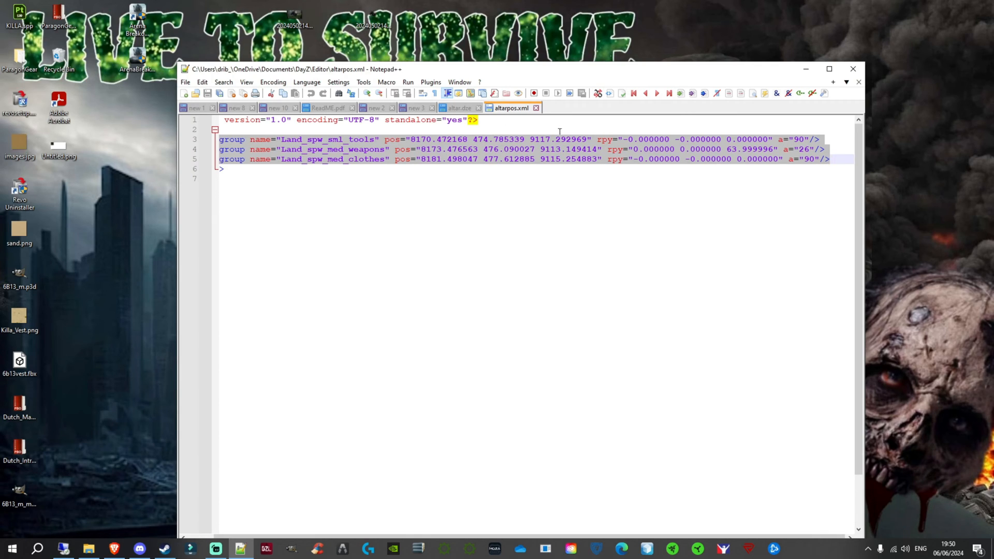
click(89, 548)
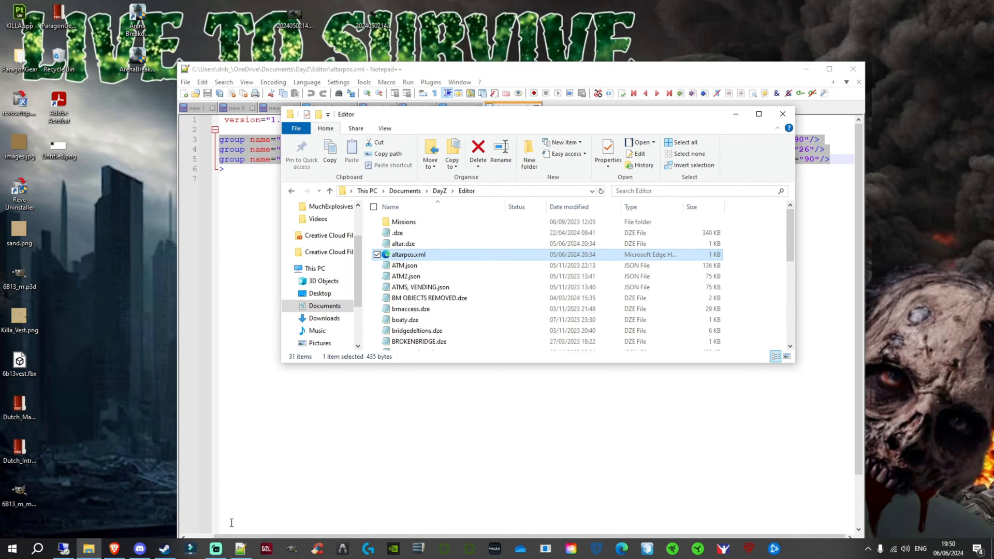
click(199, 336)
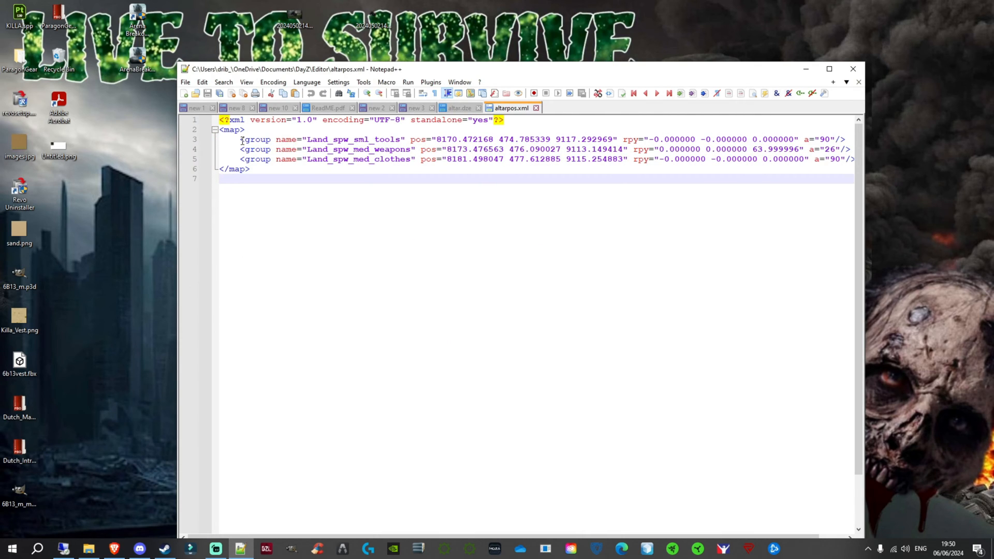
drag(237, 139, 854, 157)
key(ctrl+c)
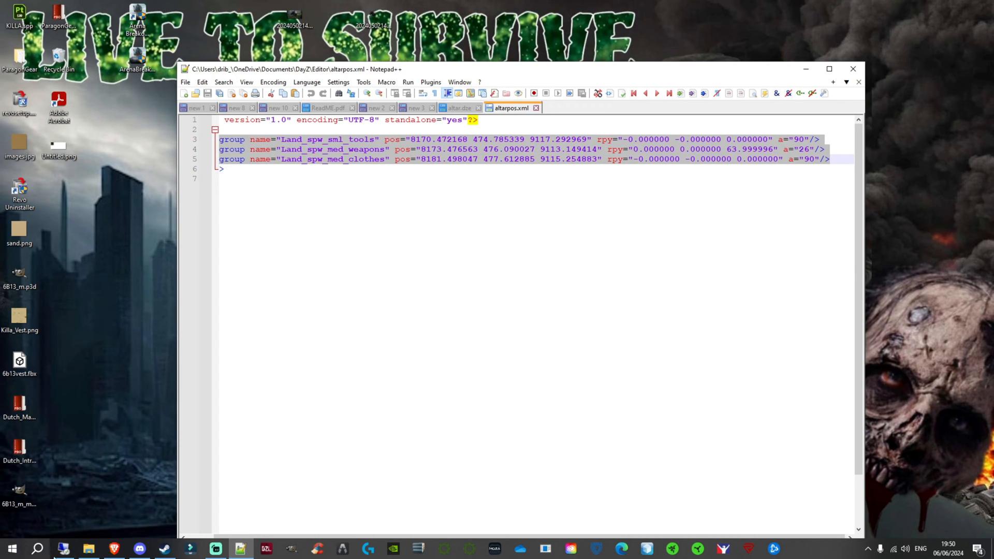
- Switch to the server machine and open mapgrouppos.xml from the dayzOffline.chernarusplus folder in Notepad
click(63, 548)
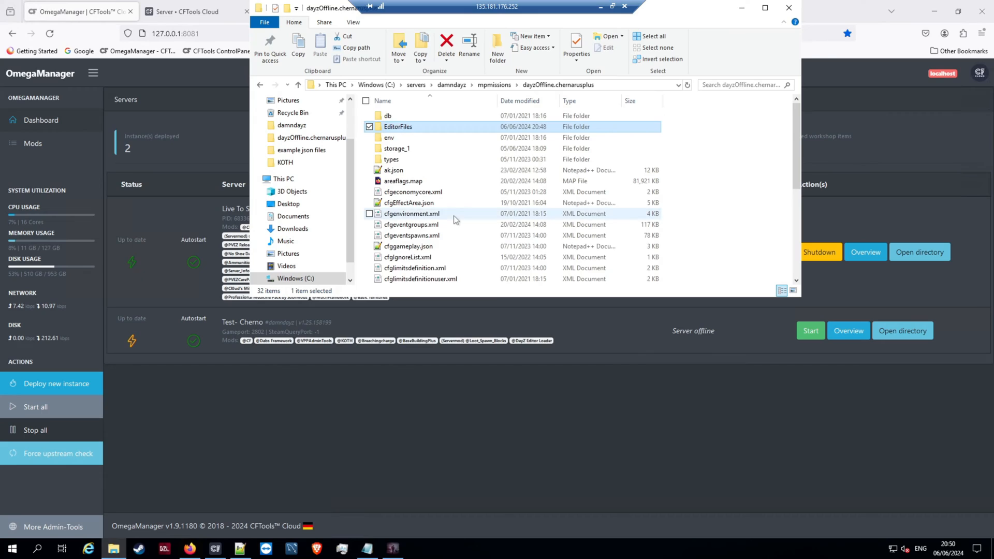
scroll(466, 228, down, 6)
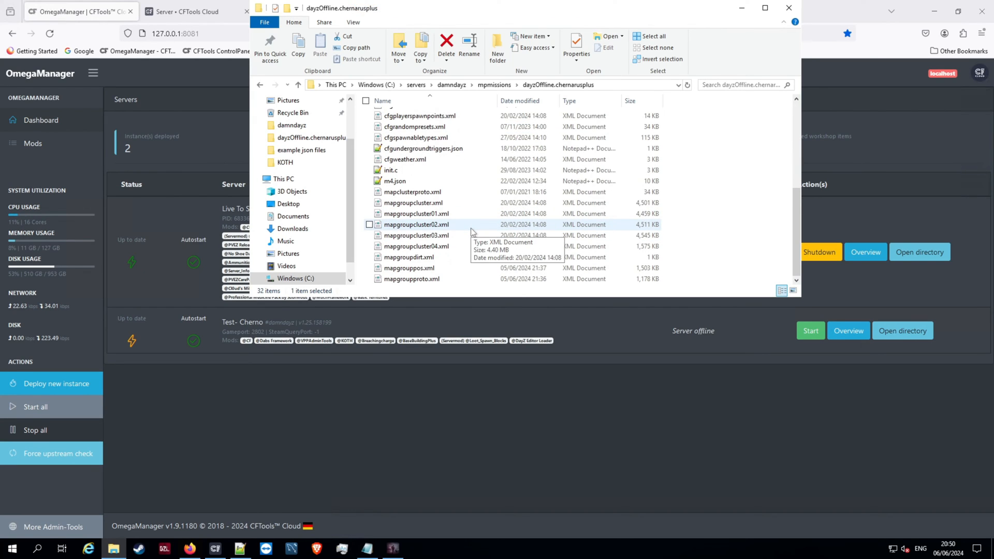
click(414, 269)
right_click(414, 272)
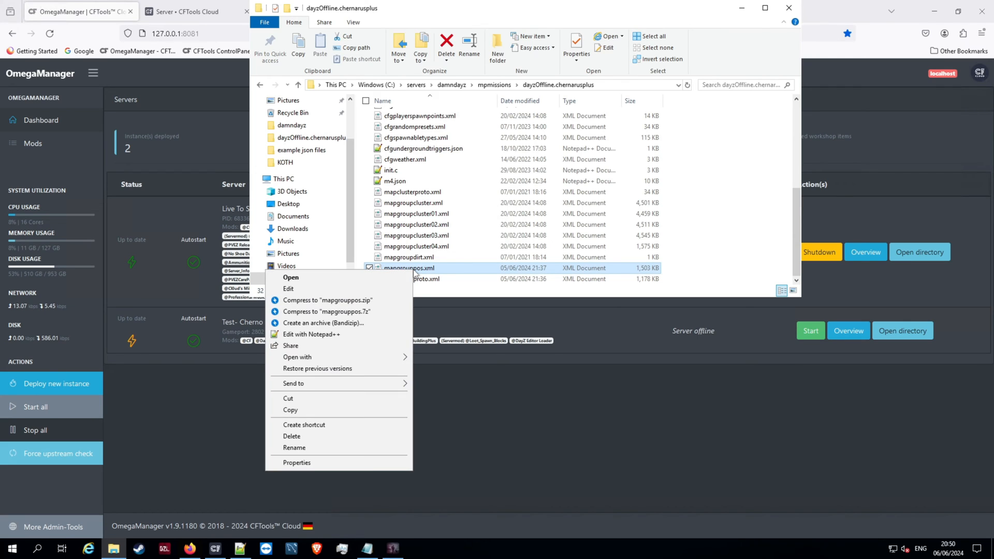
click(314, 290)
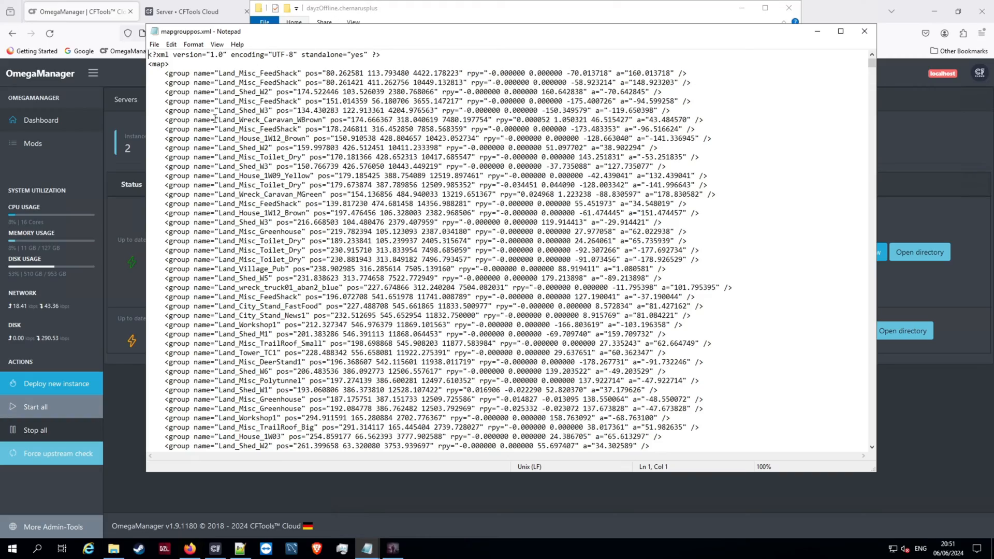
- Paste the copied group lines on a new line at the end of mapgrouppos.xml, just before the closing </map> tag
drag(871, 64, 871, 448)
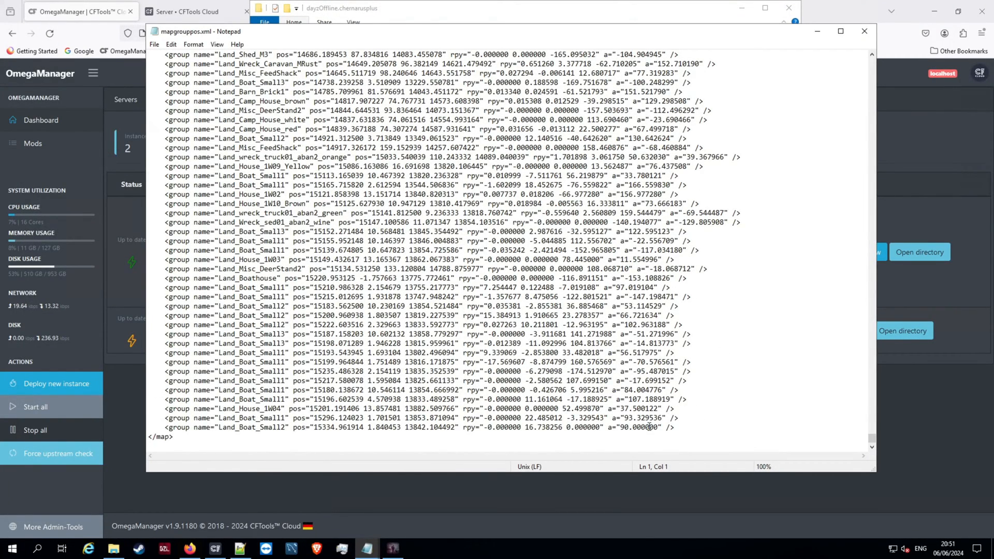
click(690, 428)
key(Return)
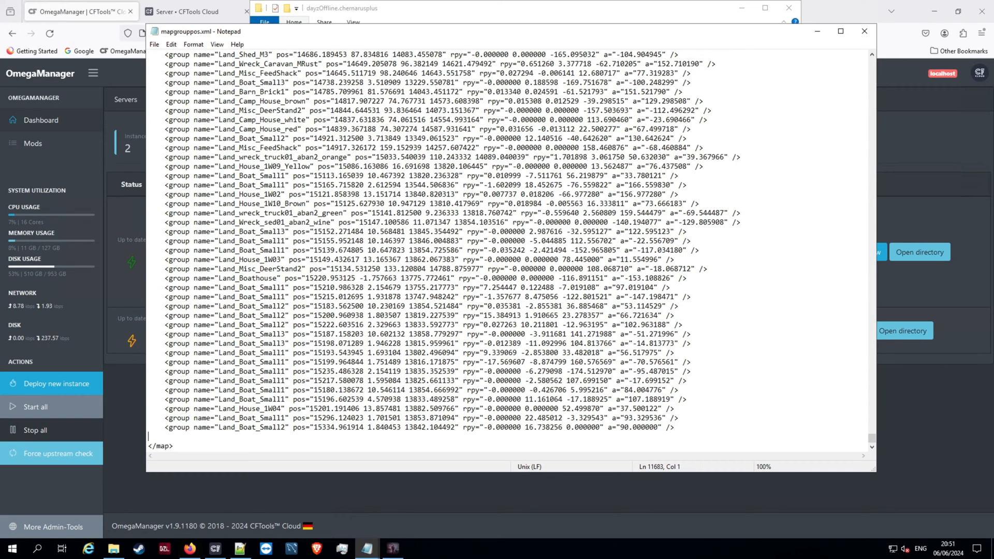
key(ctrl+v)
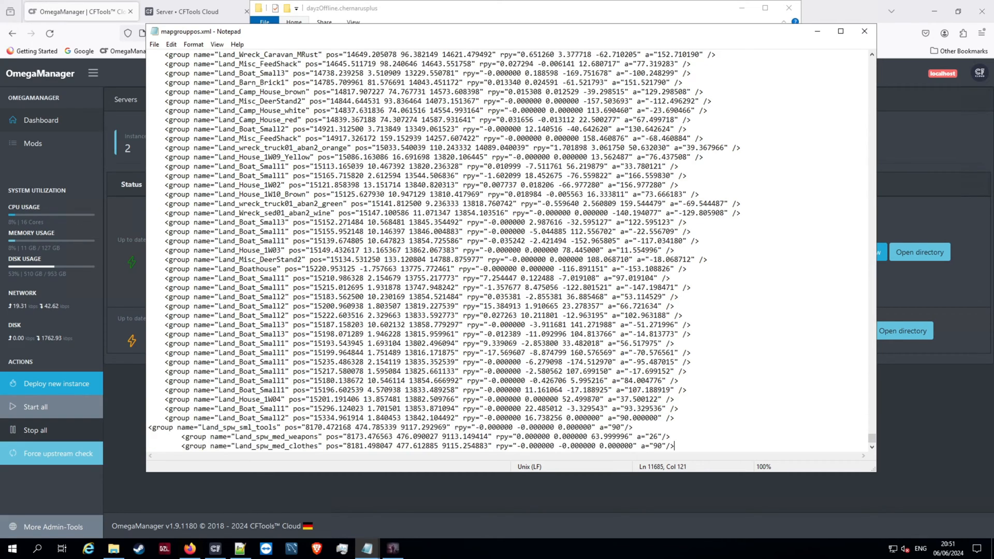
- Align the indentation of the three pasted Land_spw group lines with the other group entries
click(151, 425)
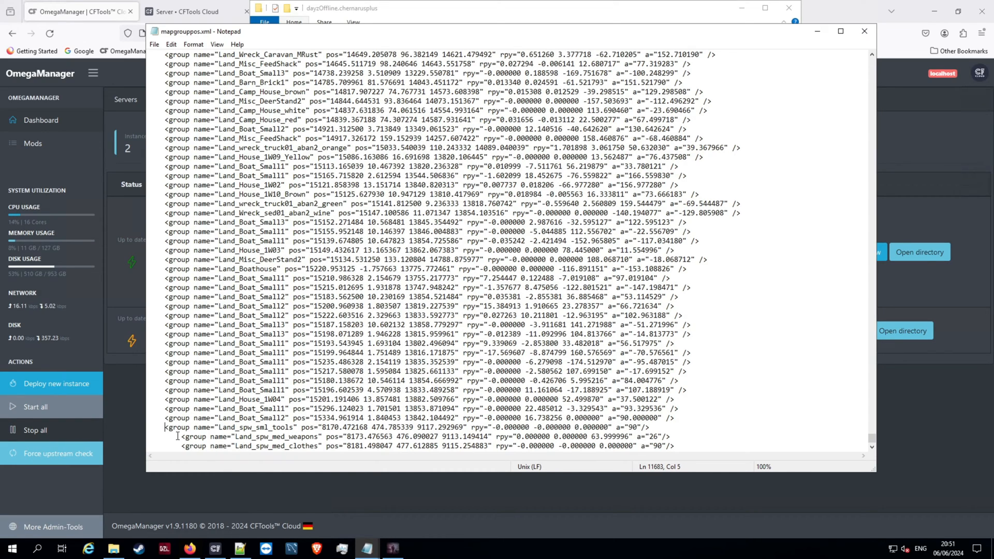
key(BackSpace)
key(BackSpace)
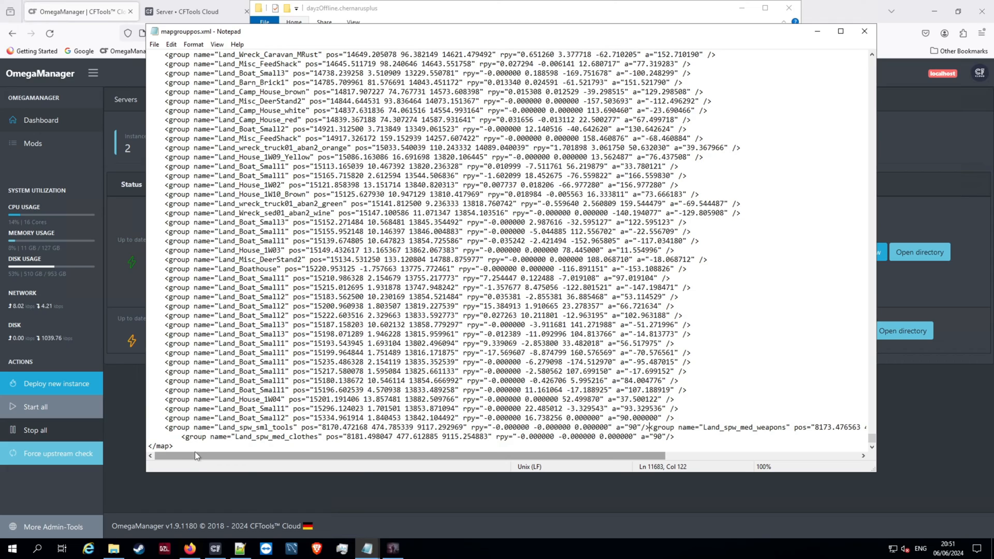
key(Return)
key(Tab)
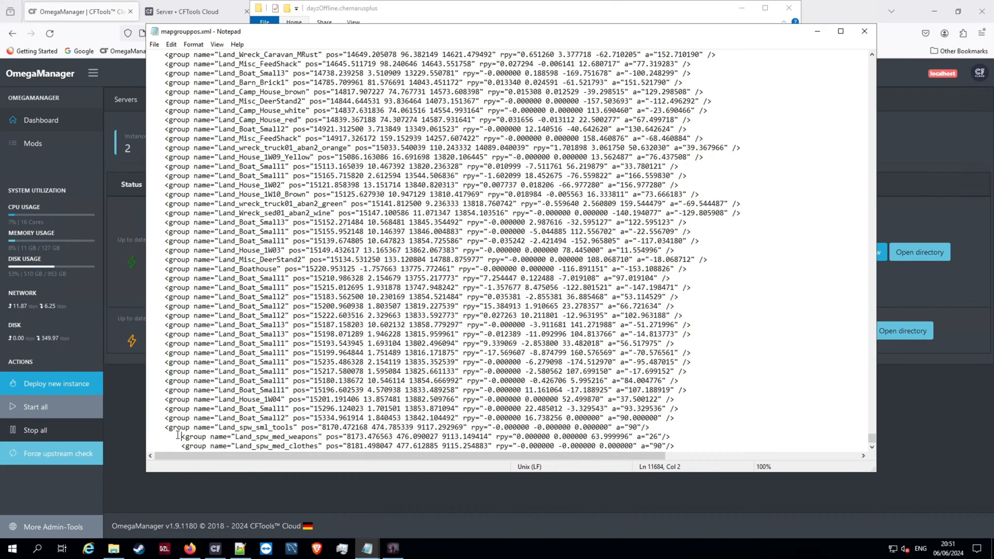
key(BackSpace)
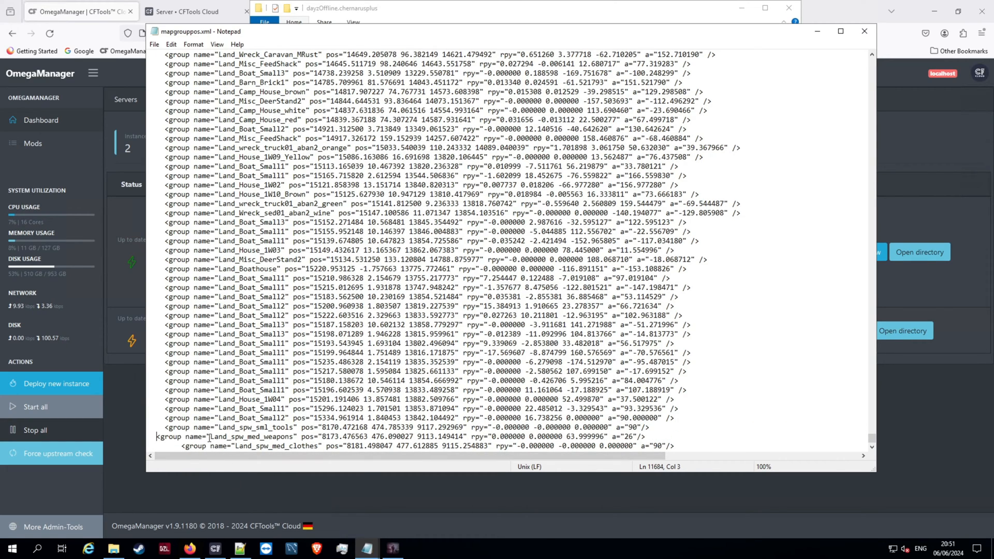
click(181, 446)
key(BackSpace)
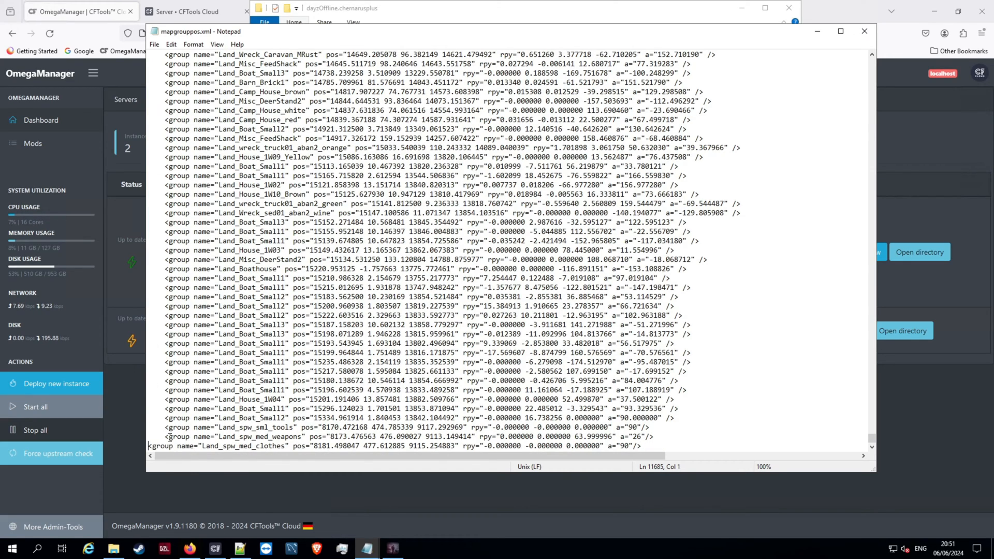
scroll(225, 301, down, 1)
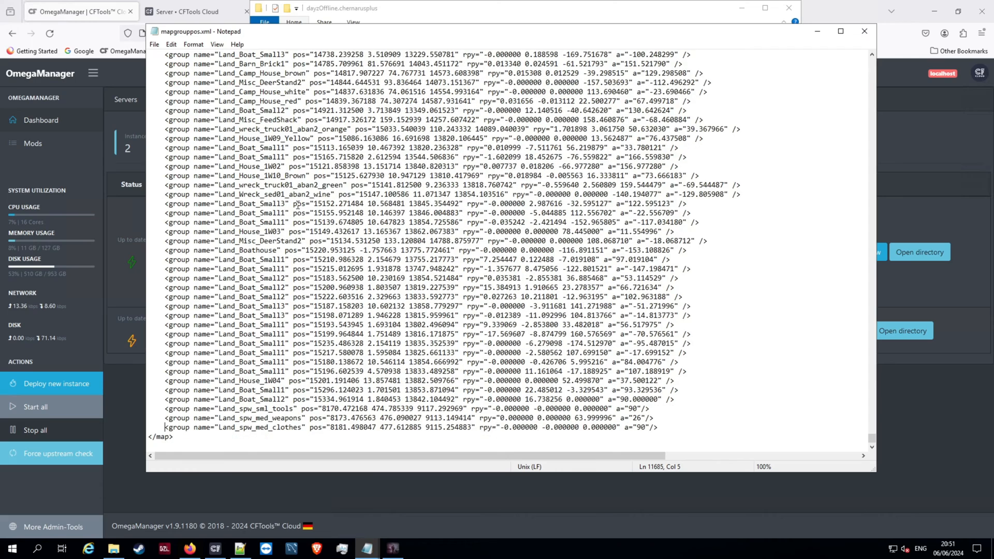
- Copy the name "Land_spw_sml_tools" from mapgrouppos.xml into a new Notepad++ document on the local machine
drag(162, 408, 737, 429)
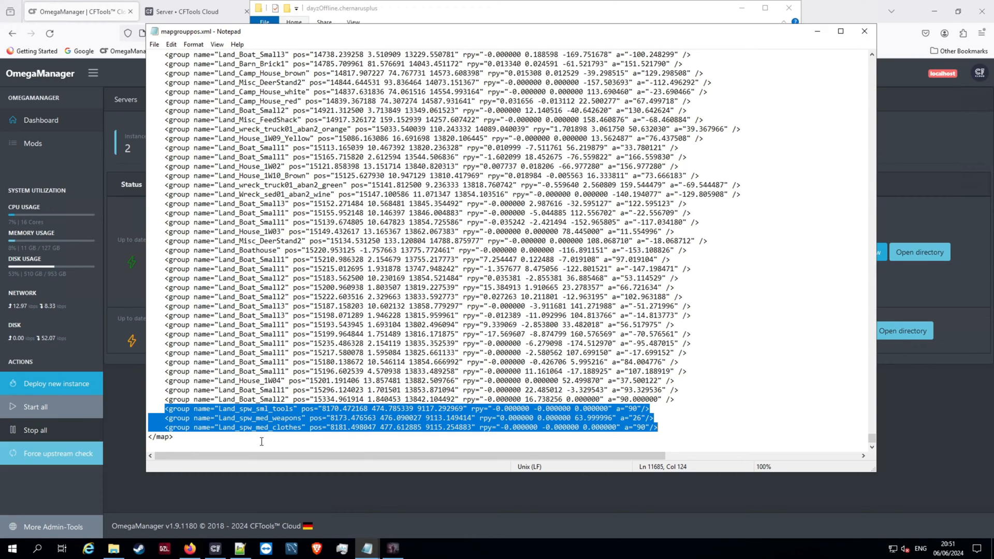
click(694, 409)
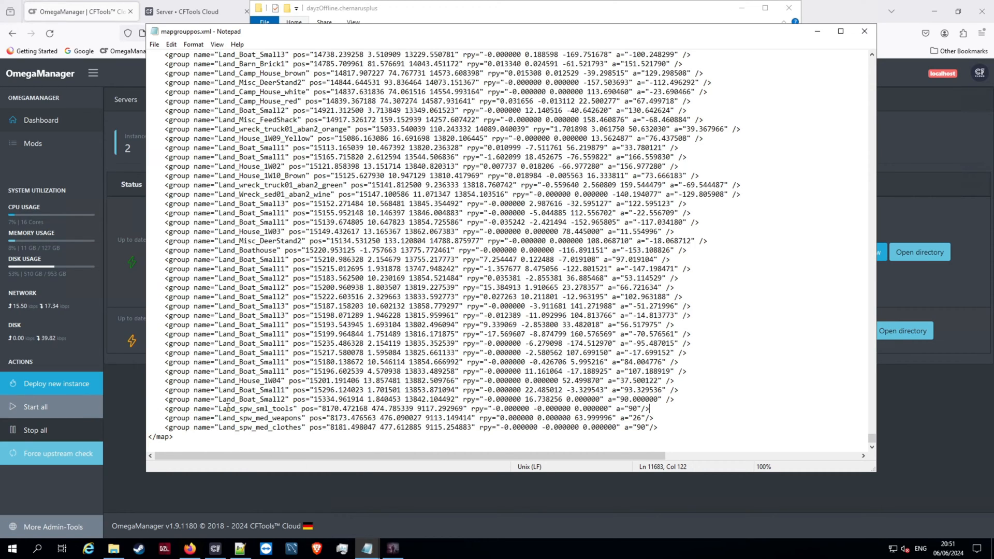
drag(213, 409, 298, 427)
click(288, 428)
drag(215, 408, 299, 409)
key(ctrl+c)
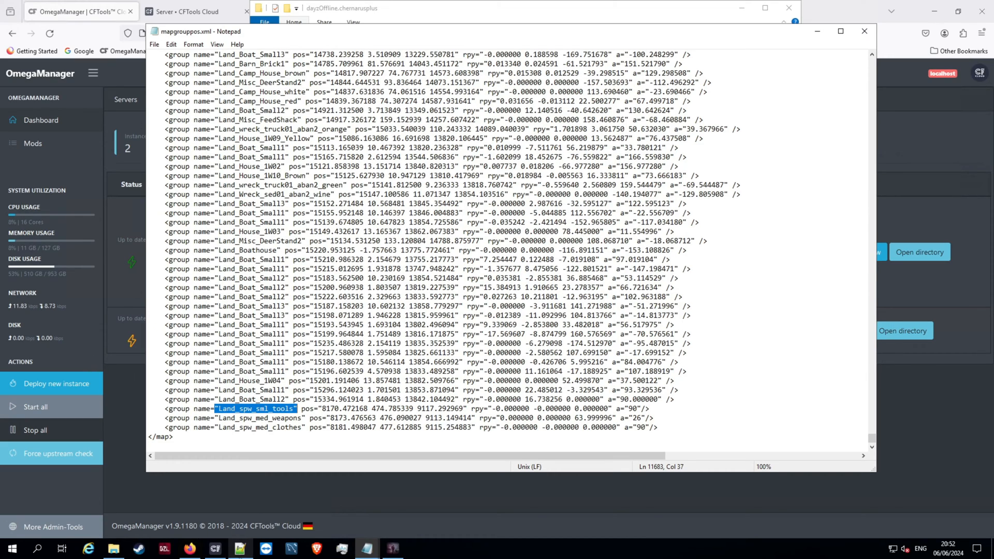
mouse_move(492, 4)
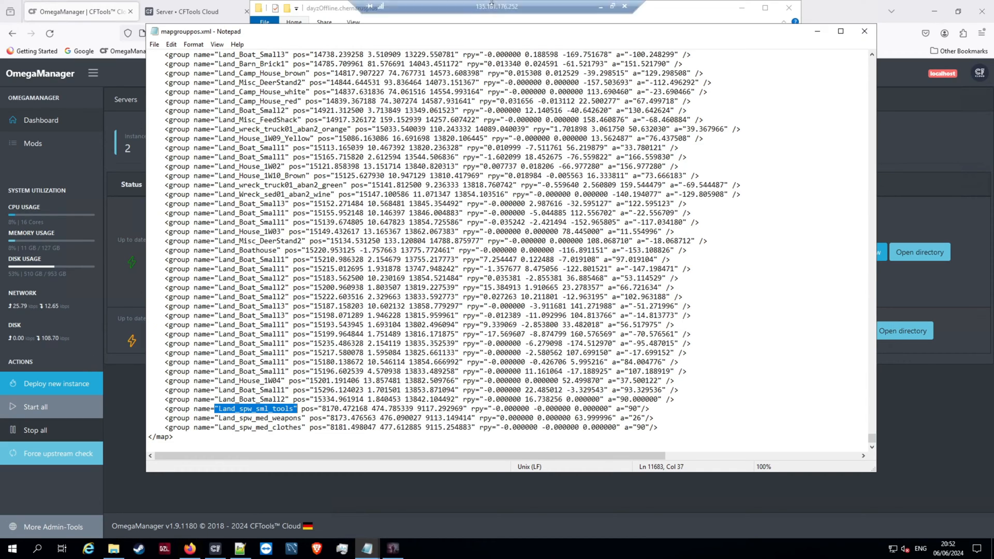
click(600, 6)
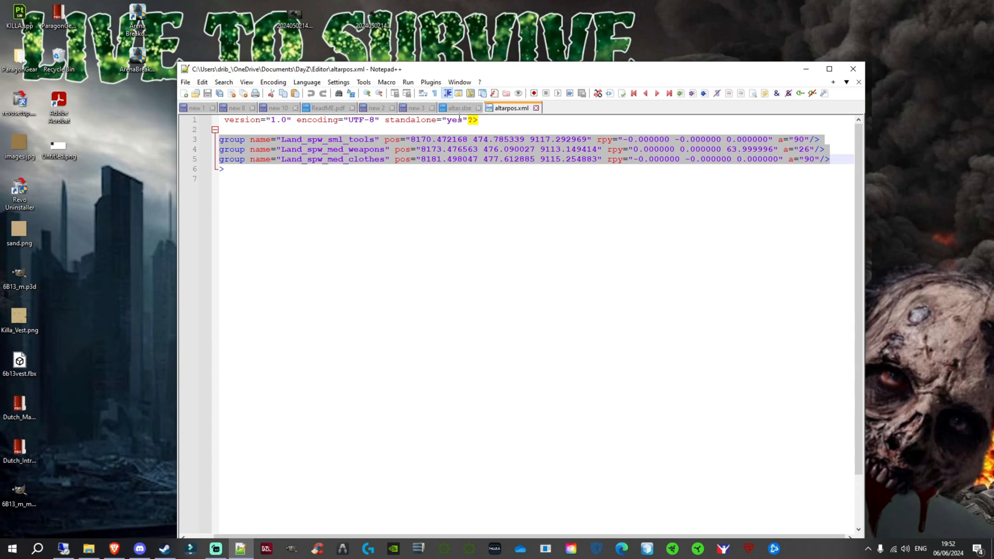
click(183, 94)
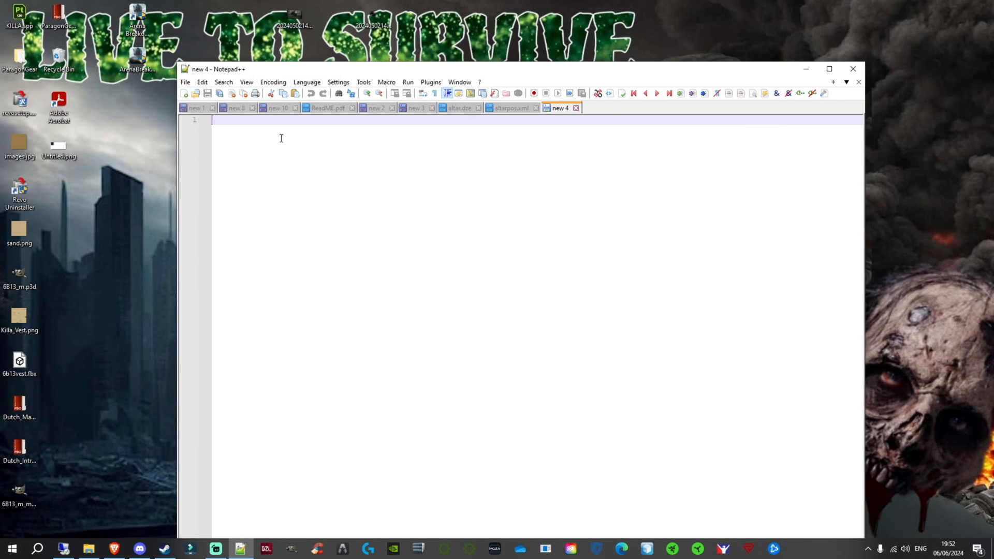
key(ctrl+v)
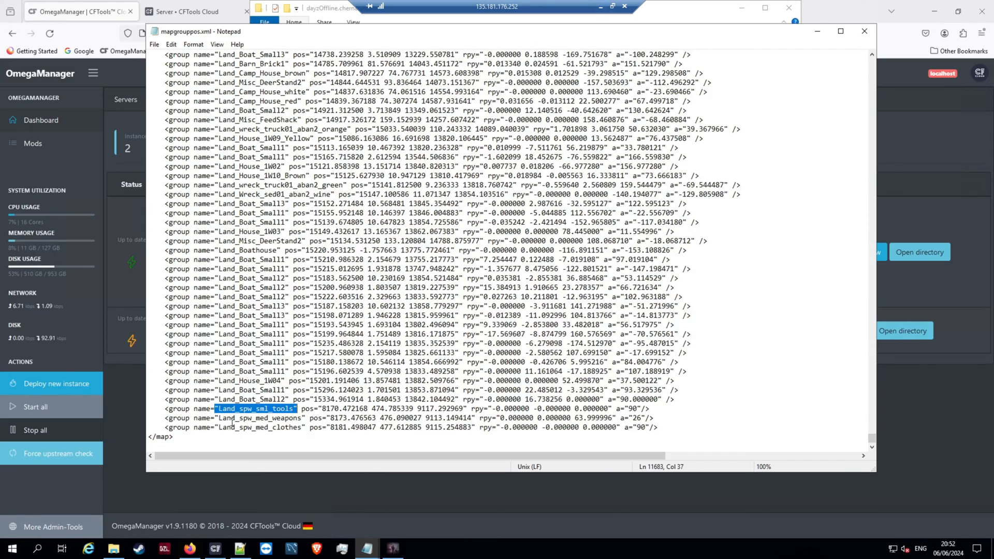
- Copy the text from "Land_spw_med_weapons" through "Land_spw_med_clothes" in mapgrouppos.xml and paste it on a new line in the Notepad++ document
drag(216, 419, 301, 427)
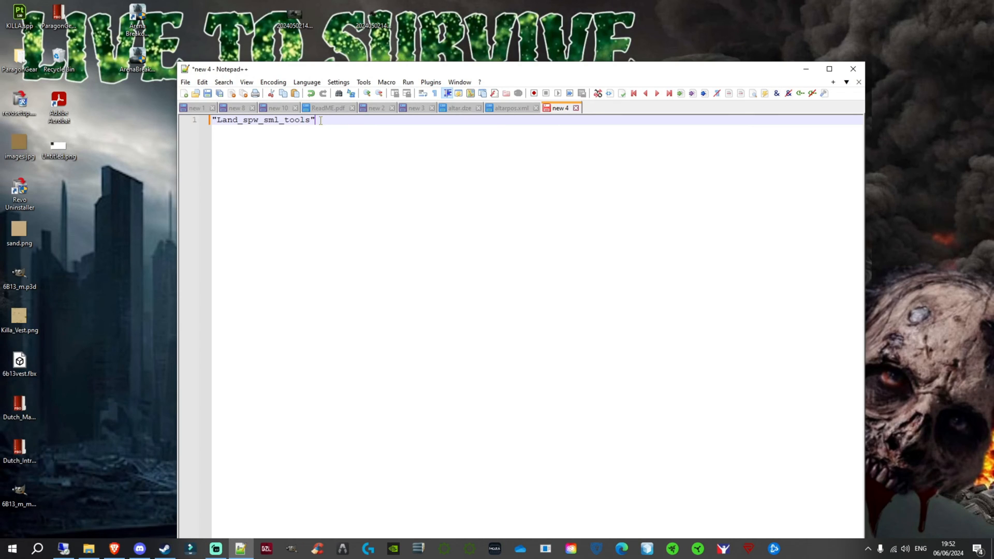
key(Return)
text("Land_spw_med_weapons" pos="8173.476563 476.090027 9113.149414" rpy="0.000000 0.000000 63.999996" a="26"/>     <group name="Land_spw_med_clothes")
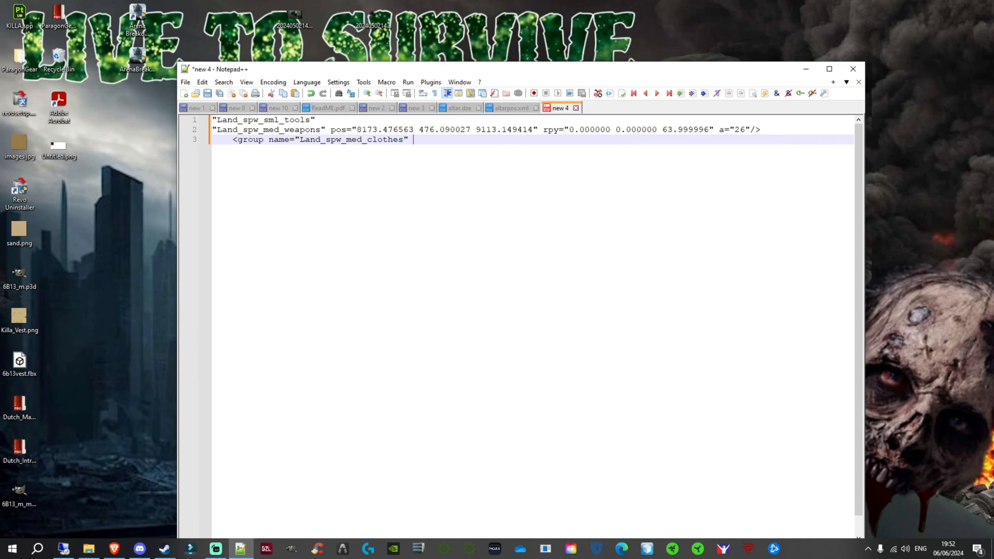
- Trim the Notepad++ list to bare quoted names by deleting the coordinates after "Land_spw_med_weapons" and the group tag text before "Land_spw_med_clothes"
drag(329, 129, 782, 133)
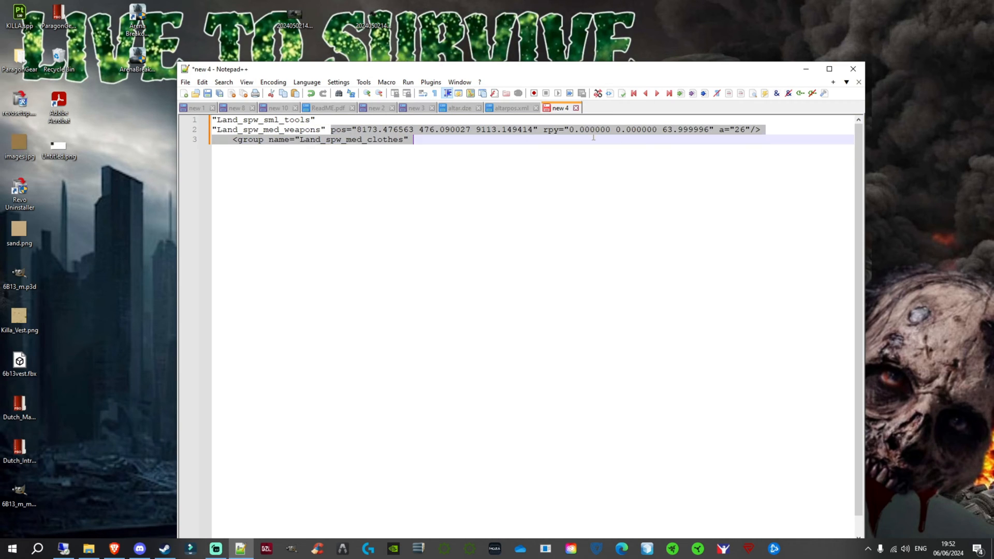
key(Delete)
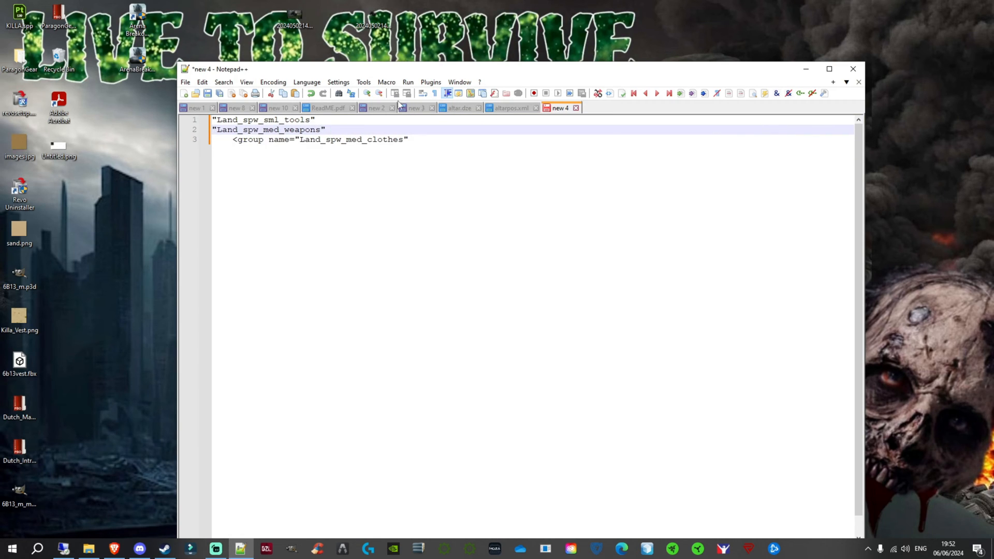
drag(295, 140, 217, 139)
key(Delete)
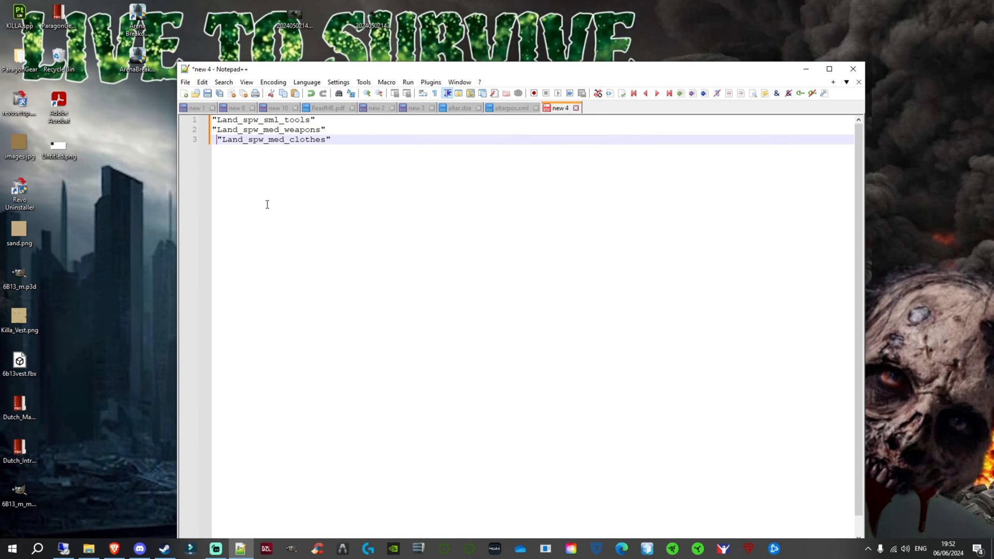
key(Delete)
key(End)
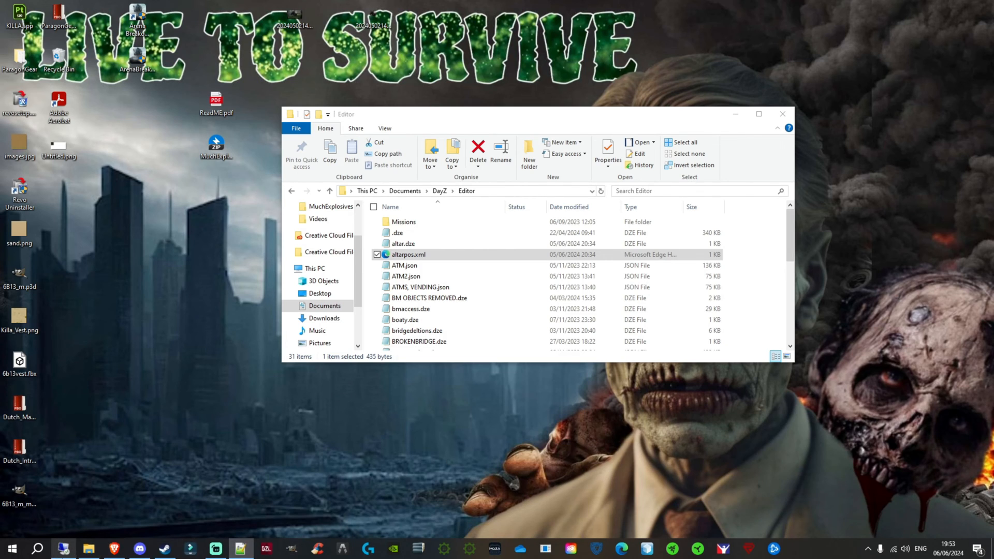
- Switch back to the remote server, save mapgrouppos.xml and close it
click(61, 548)
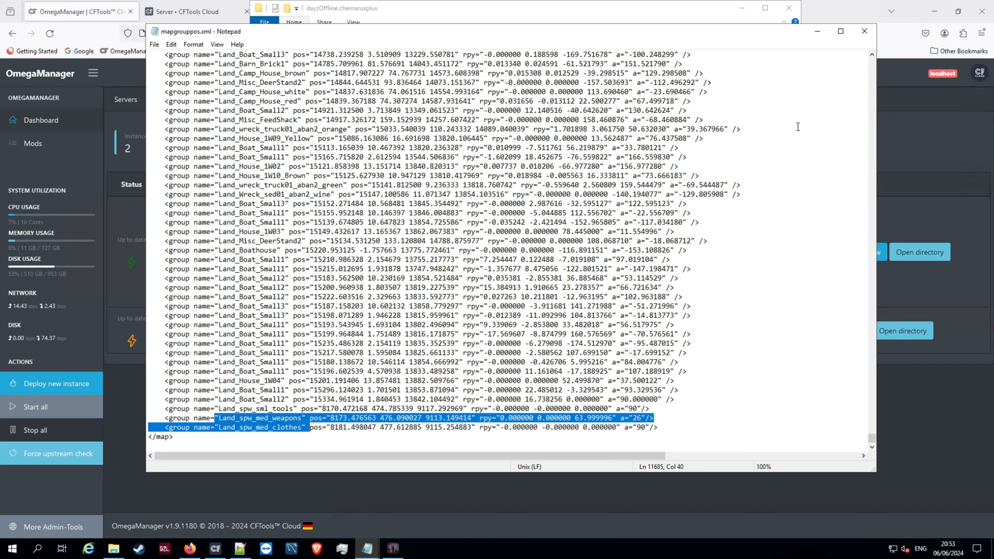
click(154, 44)
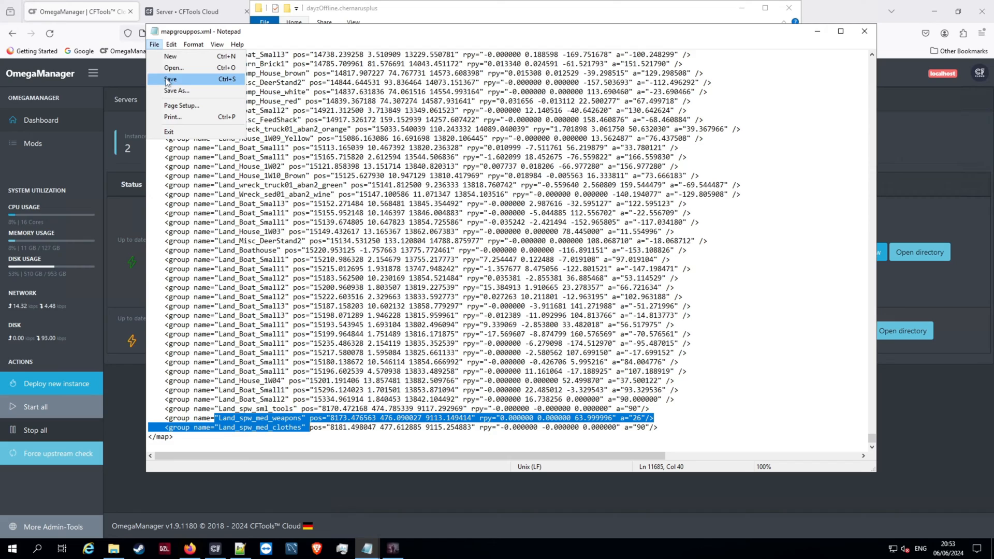
click(167, 80)
key(ctrl+End)
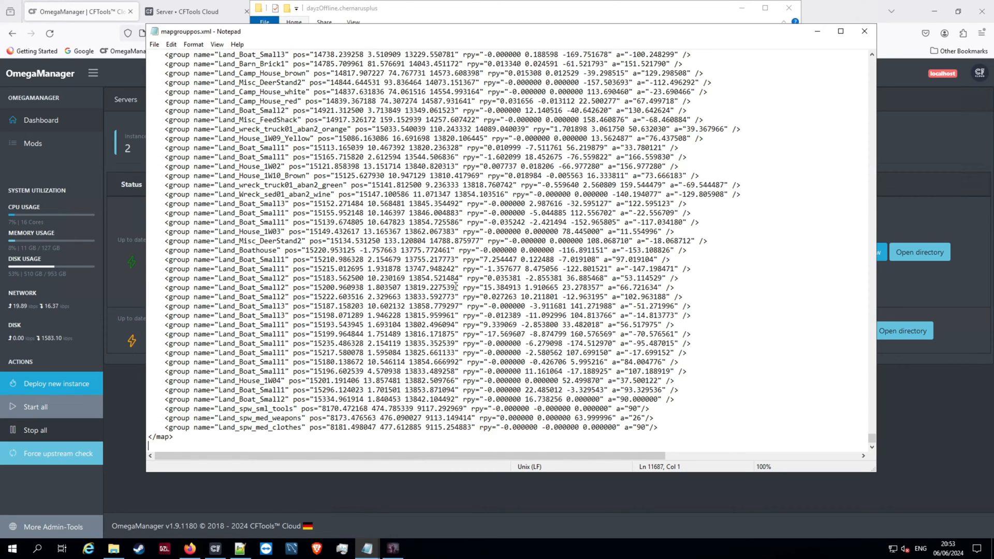
click(865, 32)
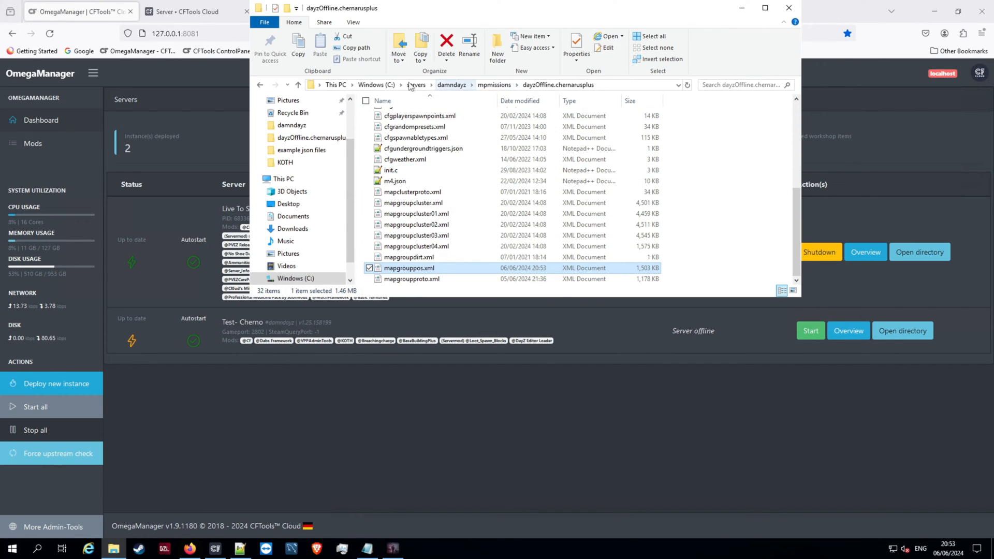
click(416, 85)
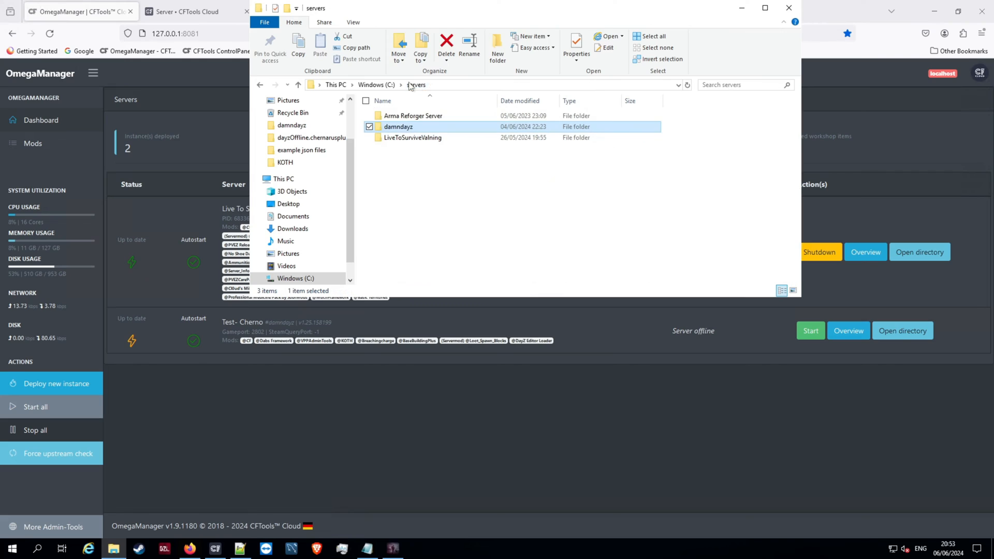
double_click(409, 129)
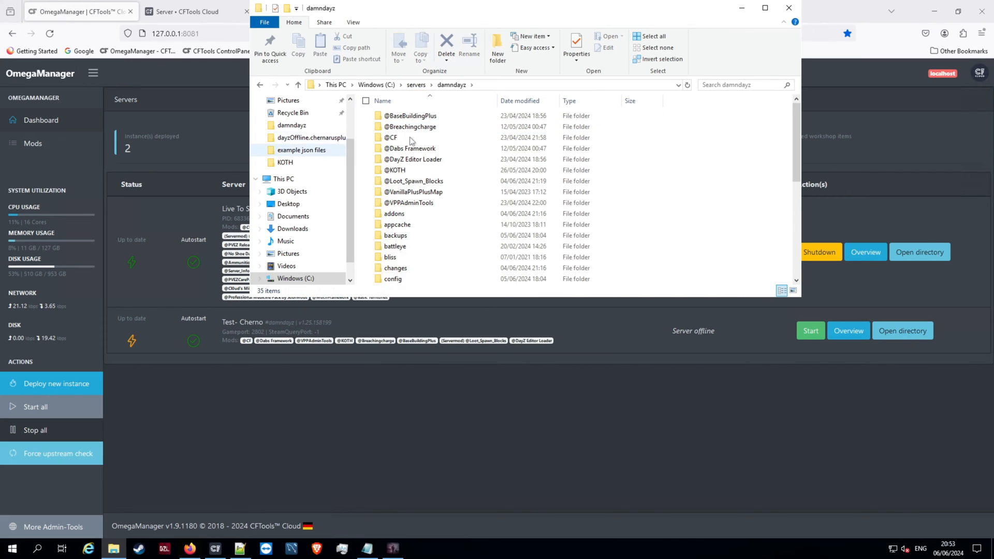
double_click(416, 182)
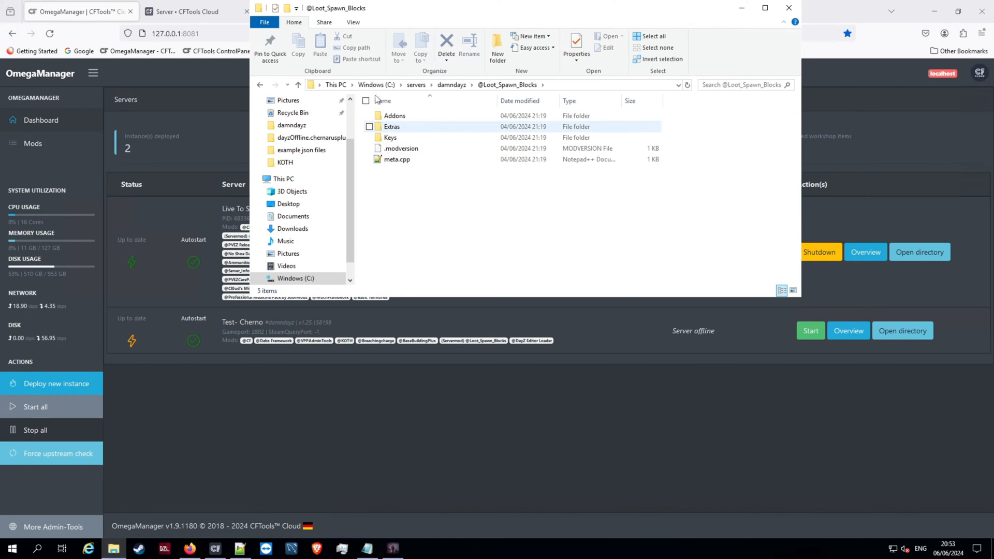
double_click(397, 128)
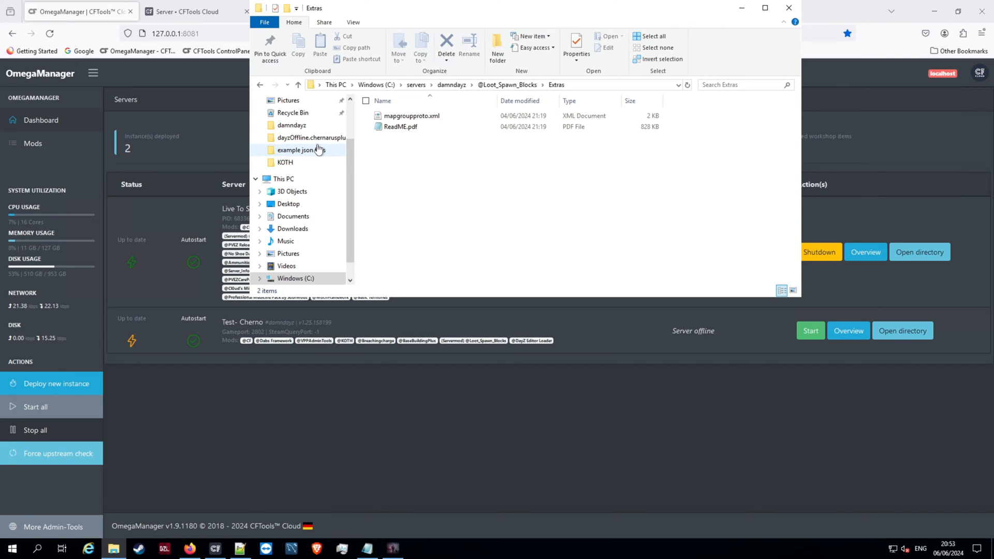
right_click(417, 120)
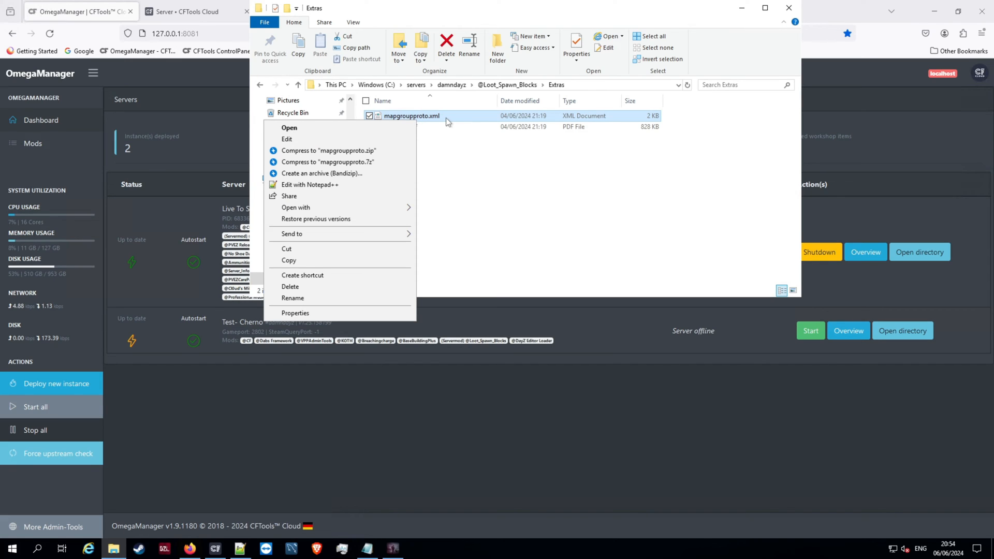
click(320, 185)
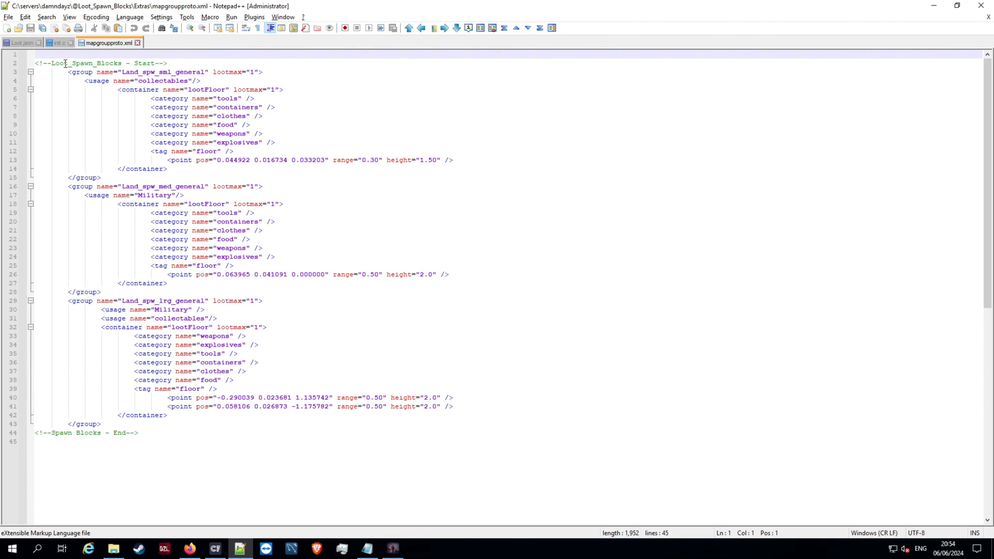
drag(36, 63, 311, 292)
drag(406, 345, 448, 433)
key(ctrl+c)
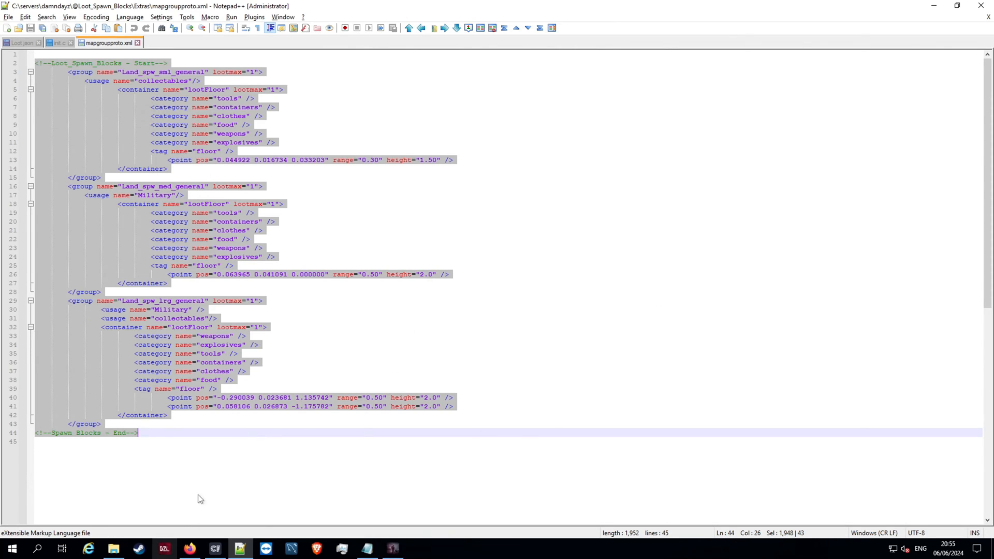
- Open mapgroupproto.xml from the damndayz\mpmissions\dayzOffline.chernarusplus folder for editing in Notepad
key(alt+Tab)
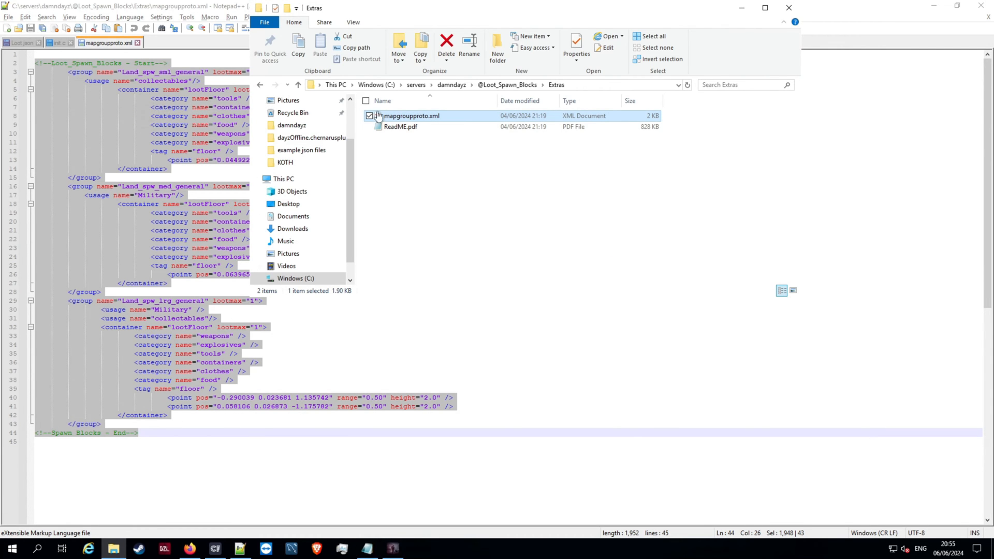
click(452, 85)
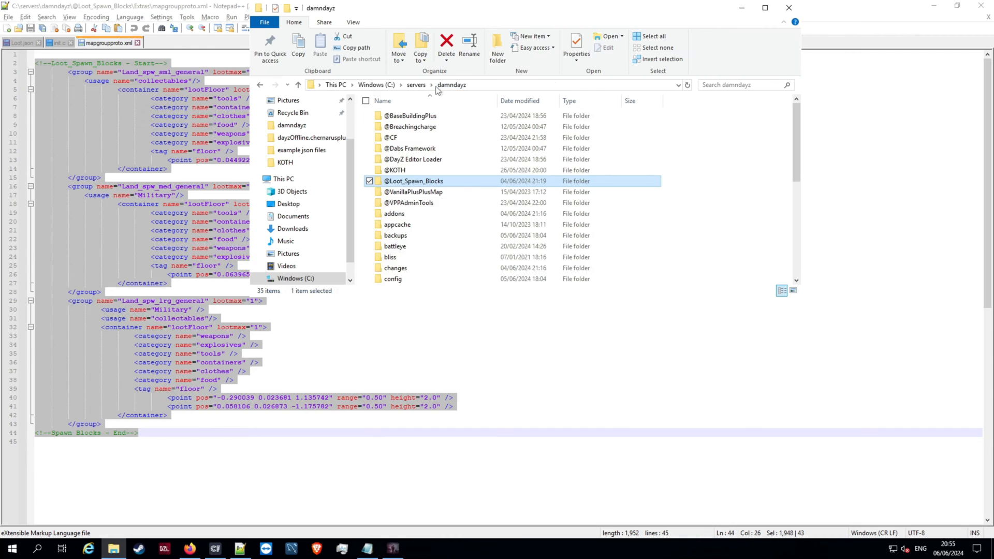
scroll(415, 194, down, 5)
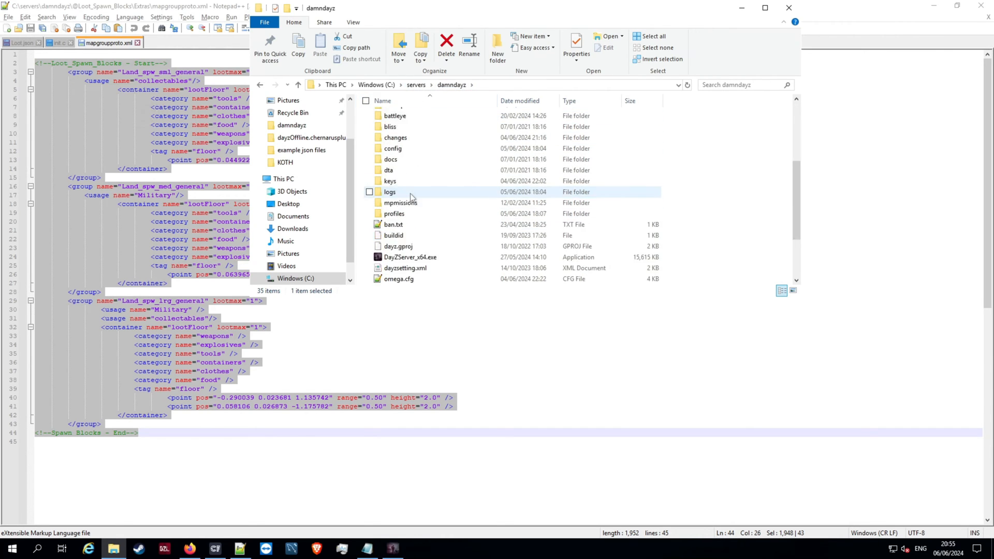
double_click(400, 170)
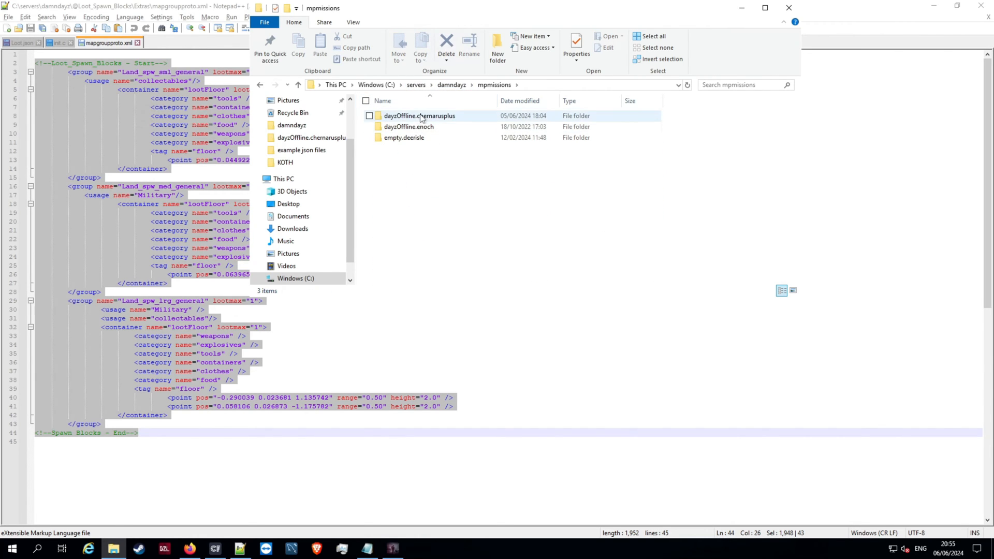
double_click(404, 115)
scroll(433, 264, down, 5)
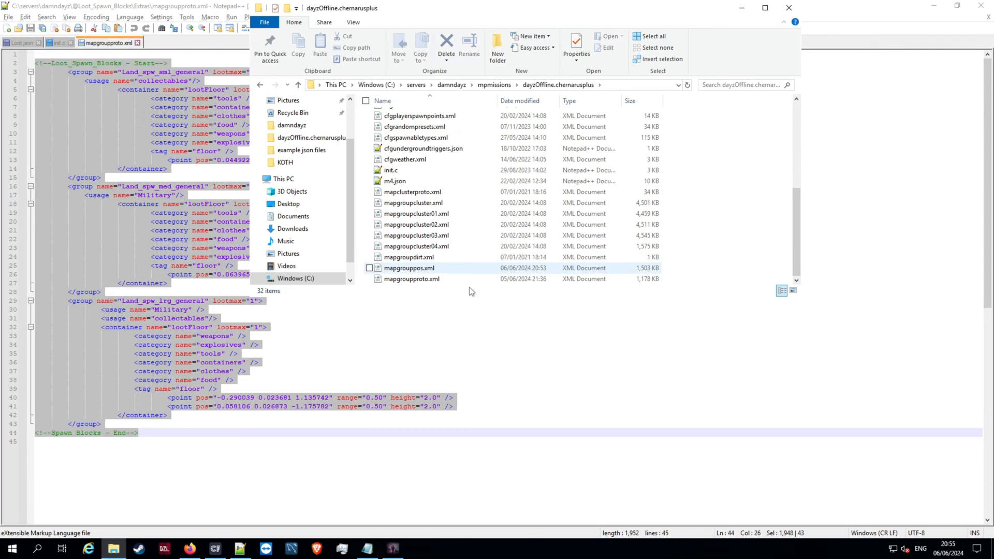
right_click(411, 282)
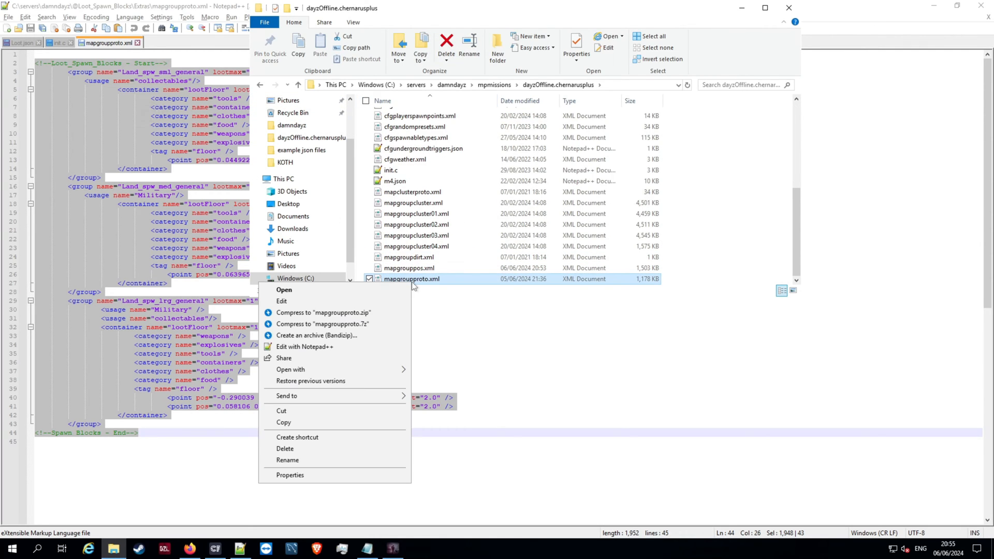
click(290, 301)
- Paste the copied Loot_Spawn_Blocks section on a new line directly below the closing </defaults> tag in the mission's mapgroupproto.xml
scroll(516, 176, down, 1)
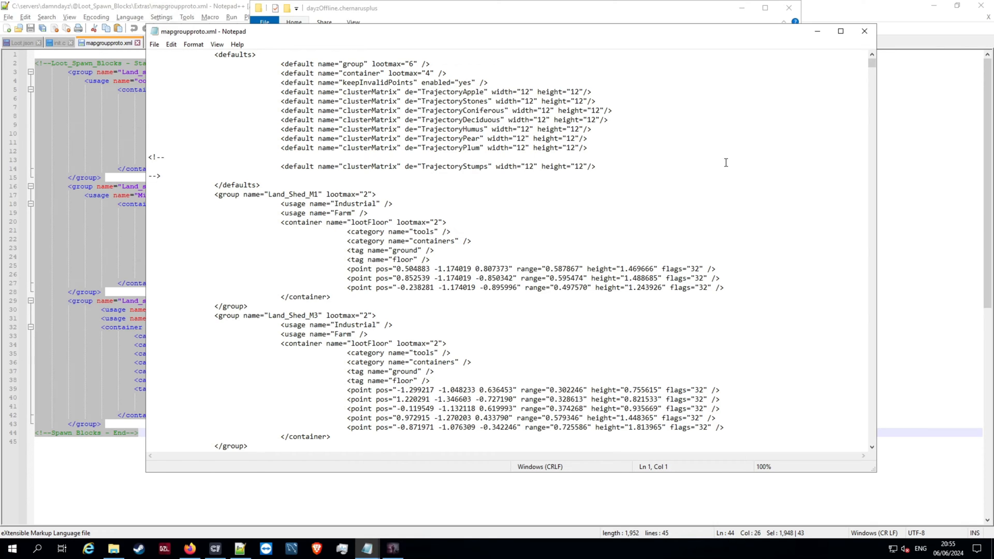
scroll(723, 162, down, 1)
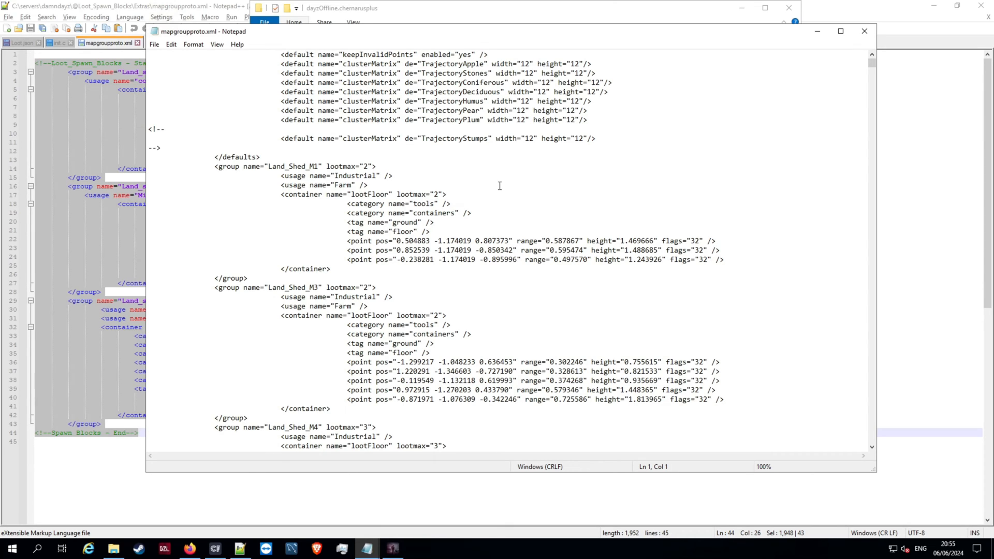
scroll(200, 114, up, 2)
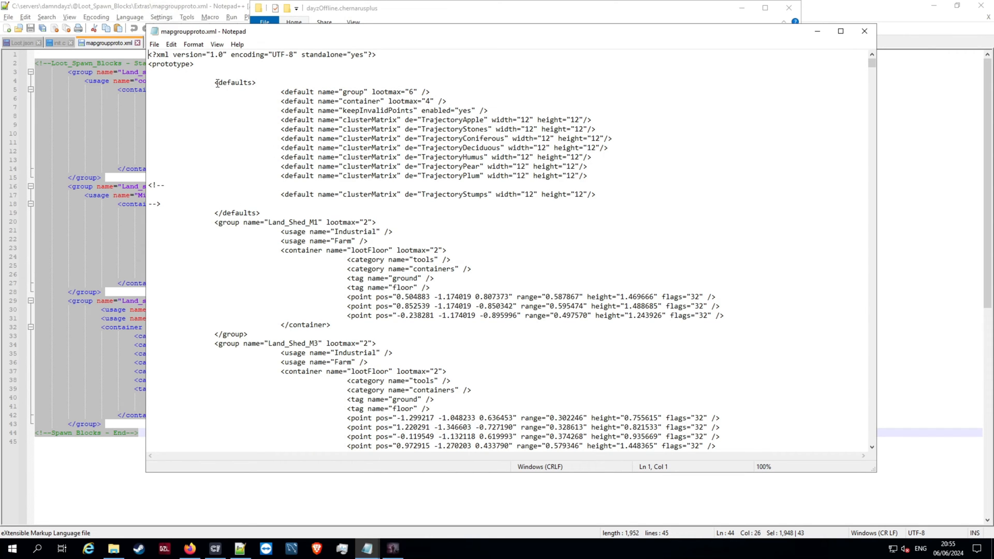
drag(216, 83, 272, 214)
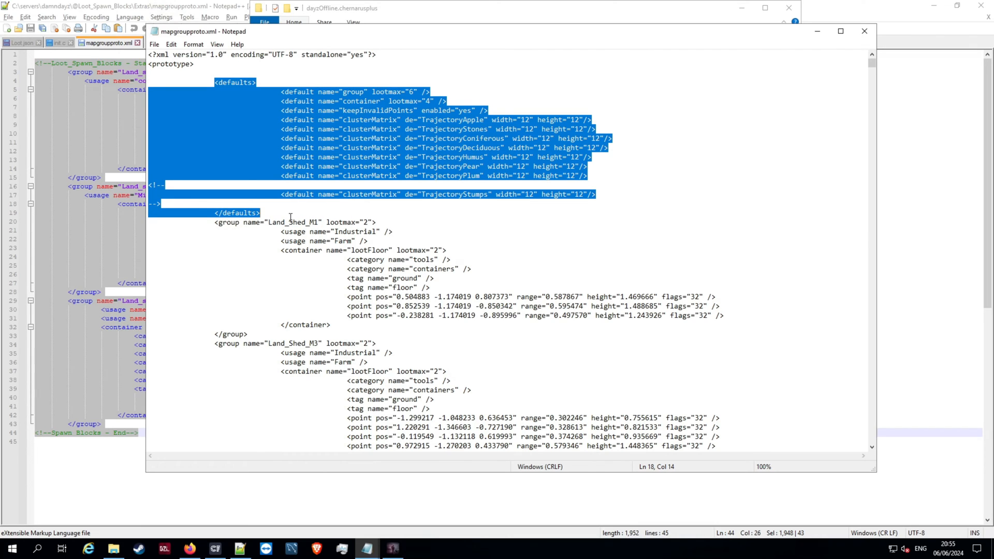
click(290, 217)
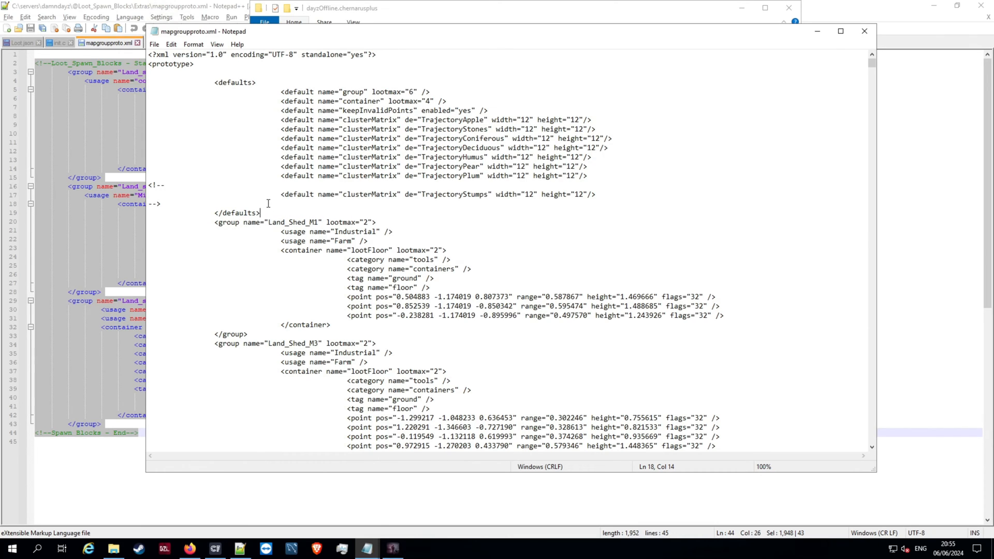
key(Return)
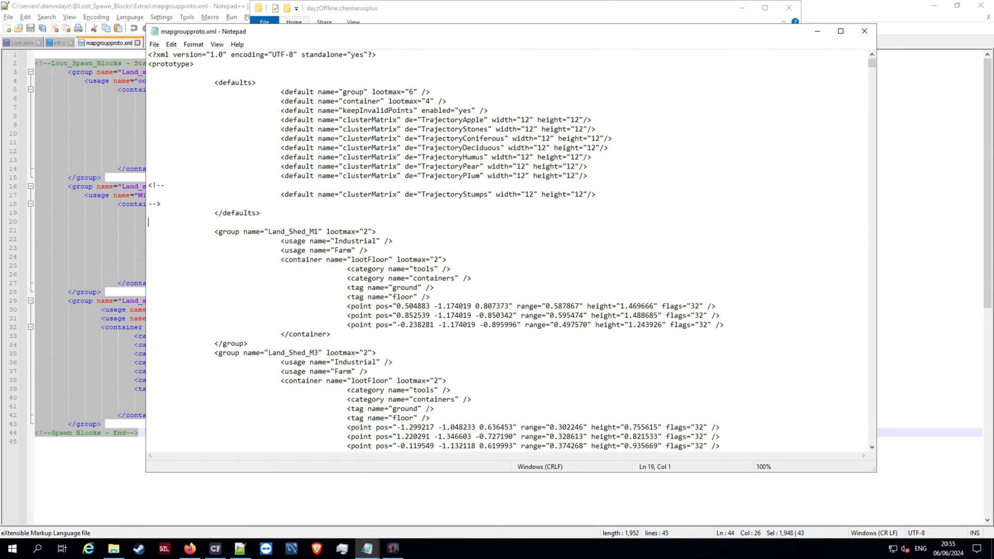
key(ctrl+v)
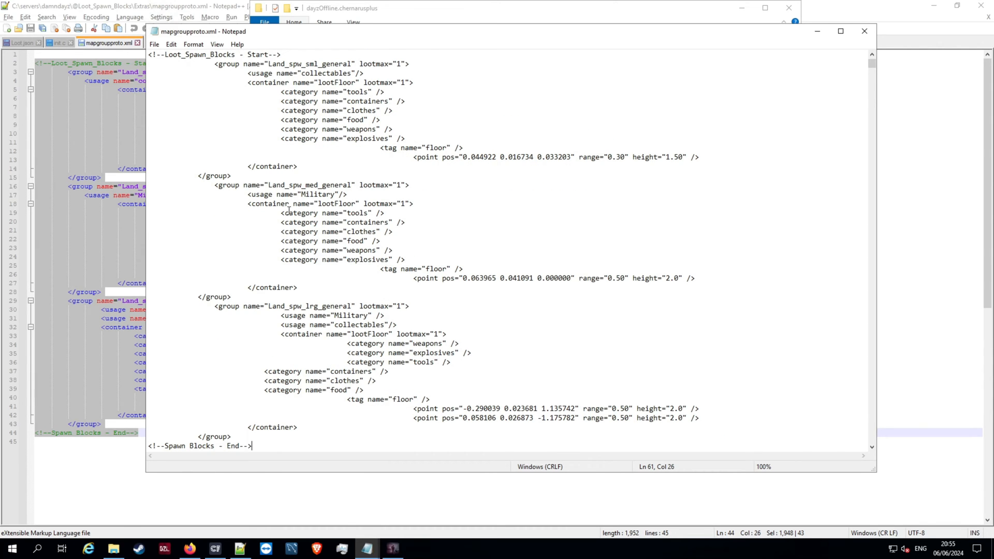
- Copy the three general groups, from the Land_spw_sml_general opening tag through the closing </group> of Land_spw_lrg_general
scroll(297, 105, up, 2)
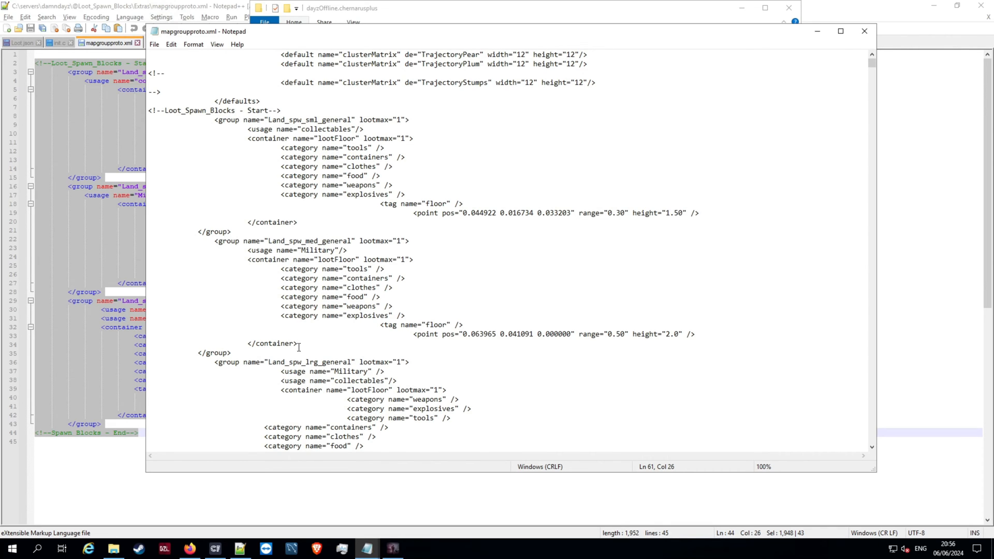
scroll(328, 351, down, 1)
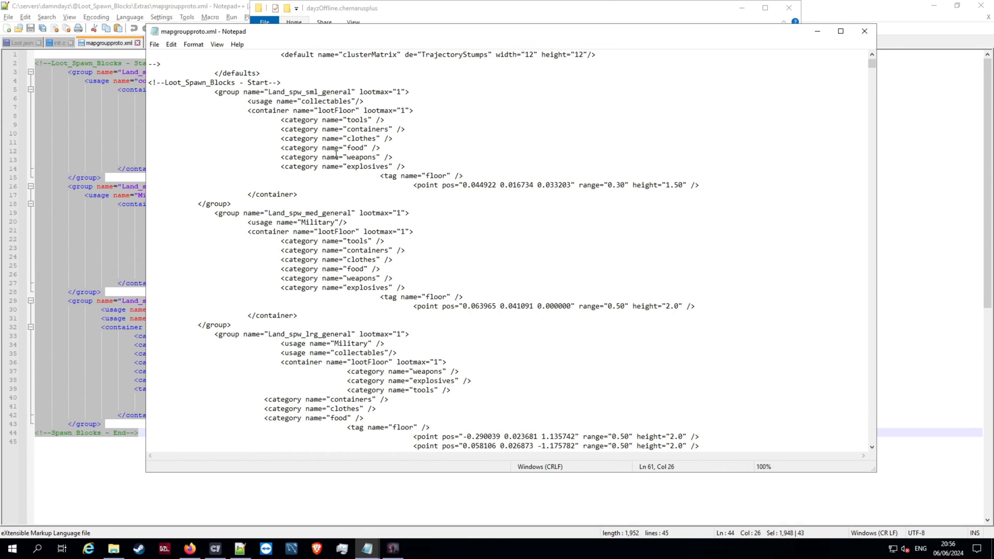
click(215, 93)
key(shift+Down)
key(shift+Down)
key(shift+Down)
key(shift+End)
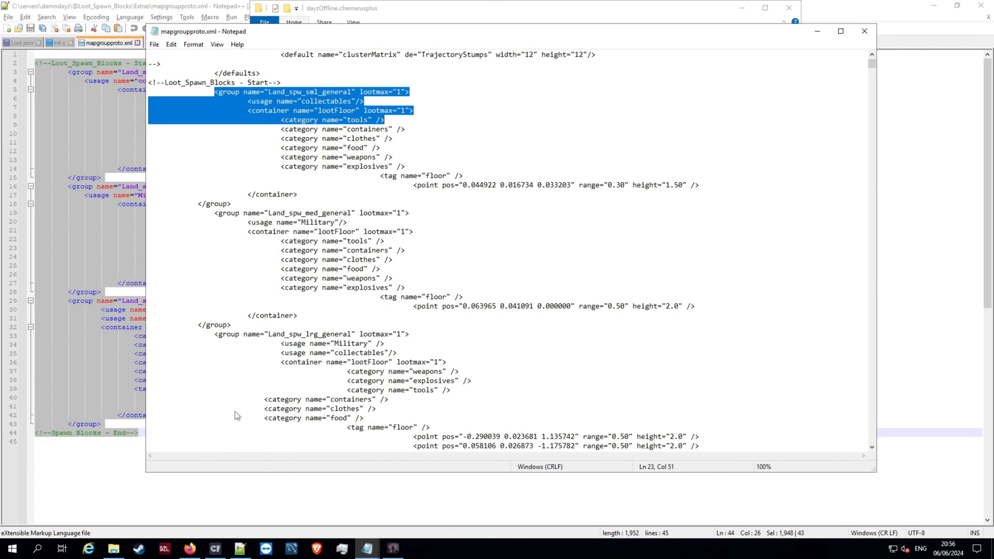
drag(223, 166, 222, 158)
click(215, 92)
drag(215, 93, 414, 121)
drag(446, 151, 242, 325)
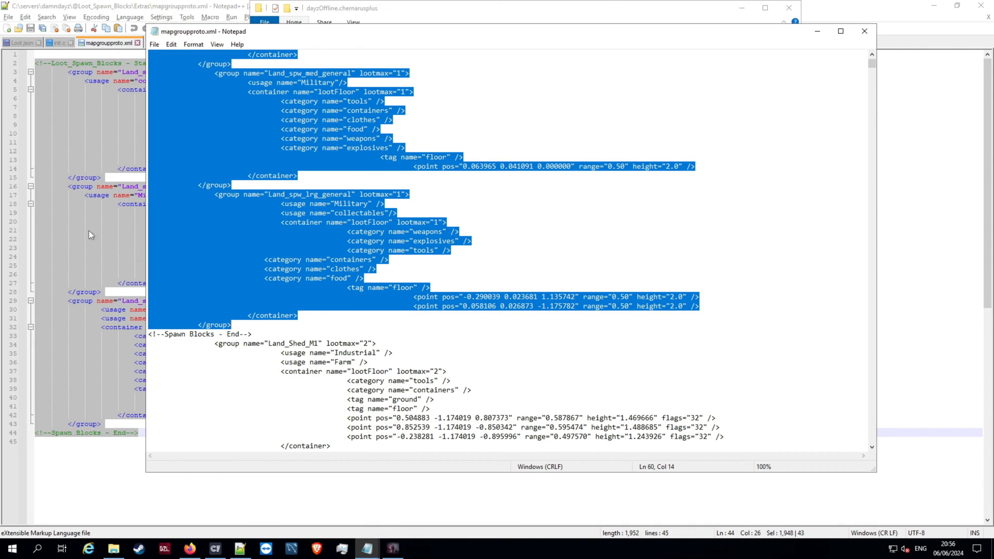
- Paste the copied groups on a new line after the Land_spw_lrg_general group, above the Spawn Blocks End comment
click(251, 327)
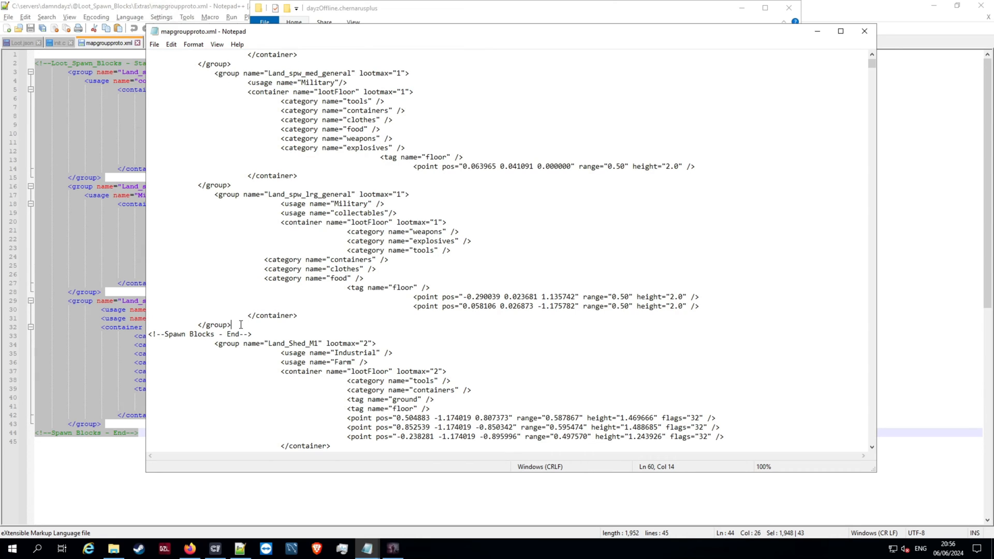
key(Return)
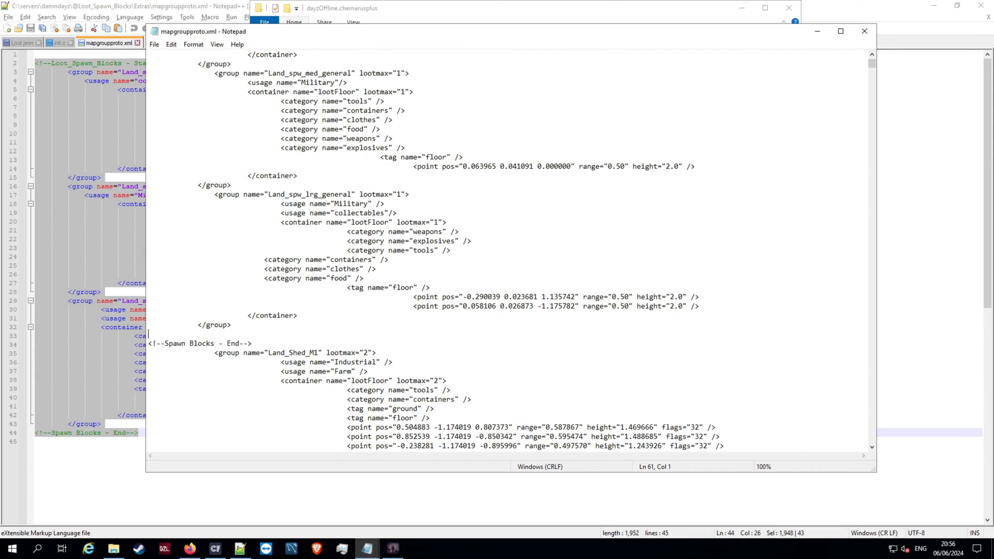
key(ctrl+v)
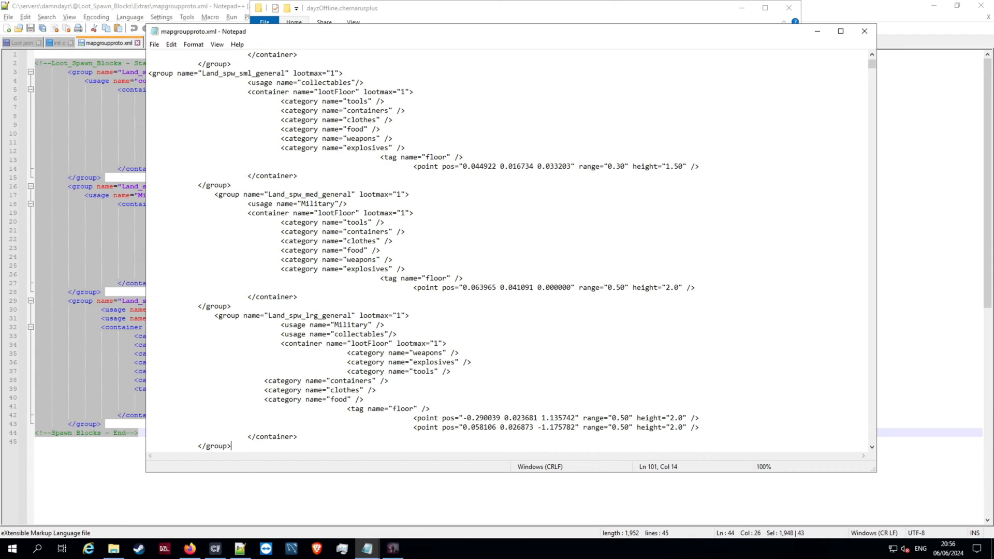
- Review the original general groups and the pasted copies below them in the Loot_Spawn_Blocks section of mapgroupproto.xml
scroll(350, 231, up, 16)
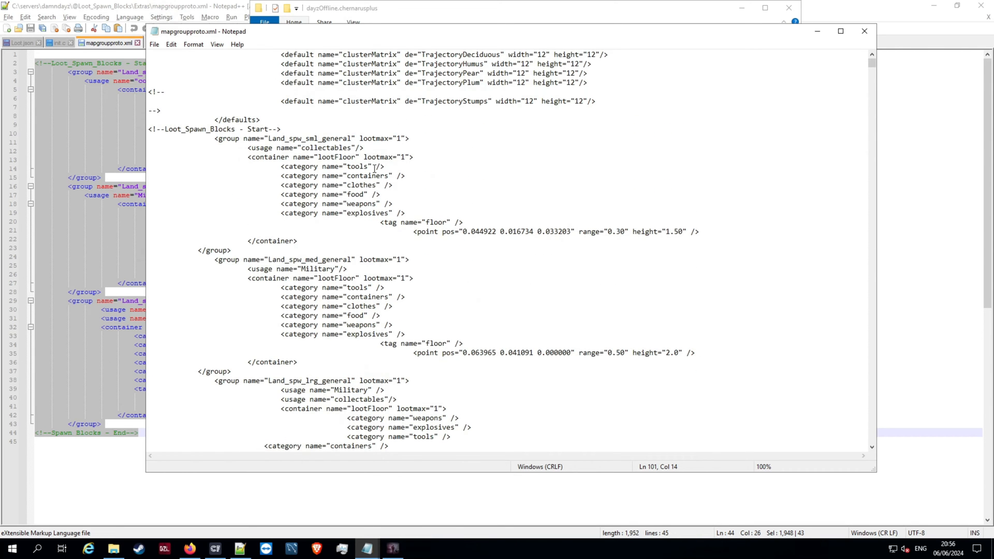
scroll(310, 145, up, 5)
scroll(336, 342, down, 5)
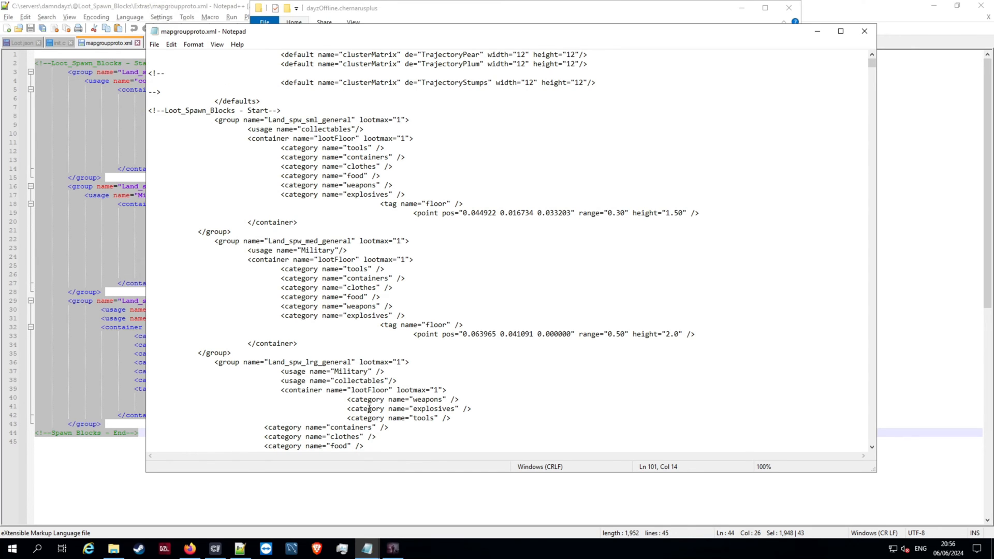
scroll(363, 396, down, 5)
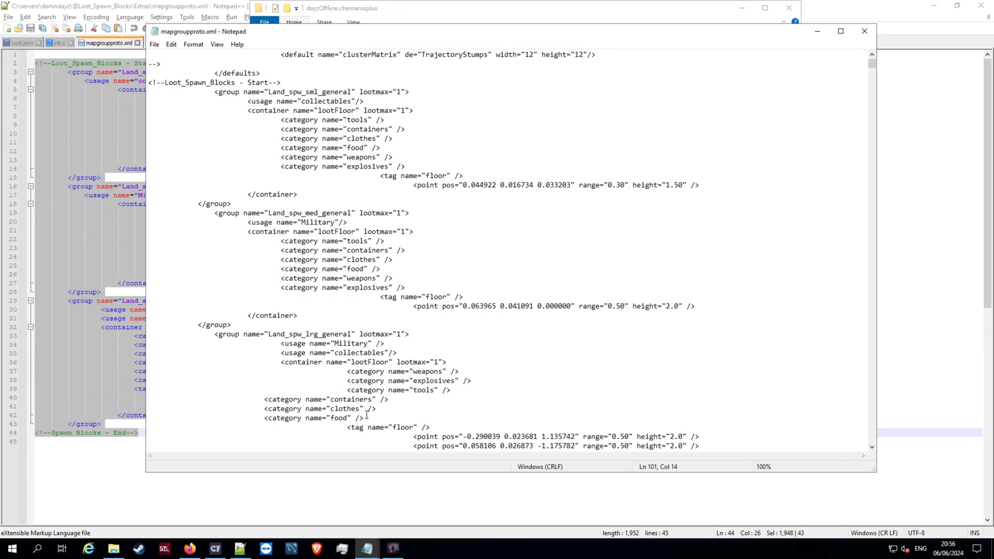
scroll(240, 261, up, 5)
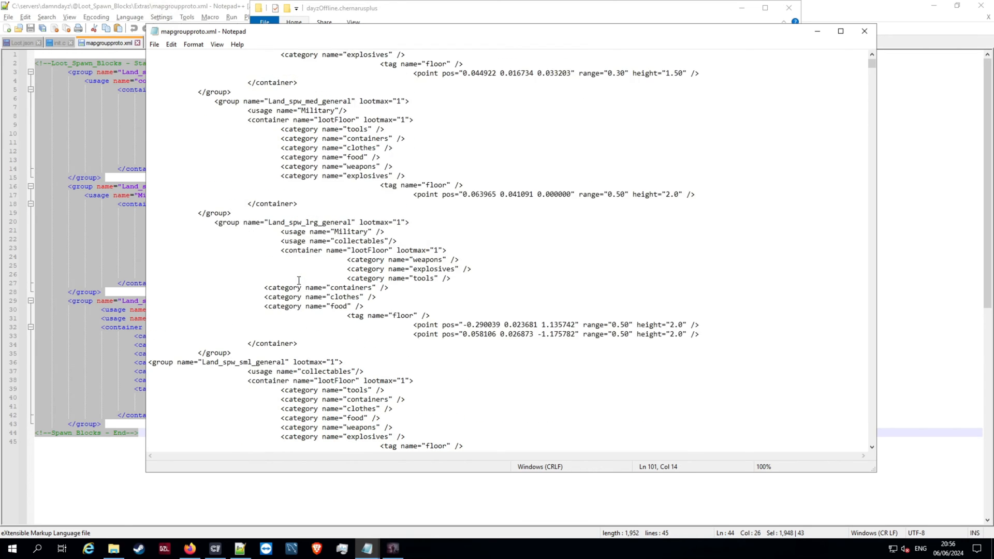
scroll(300, 283, down, 2)
scroll(308, 266, up, 6)
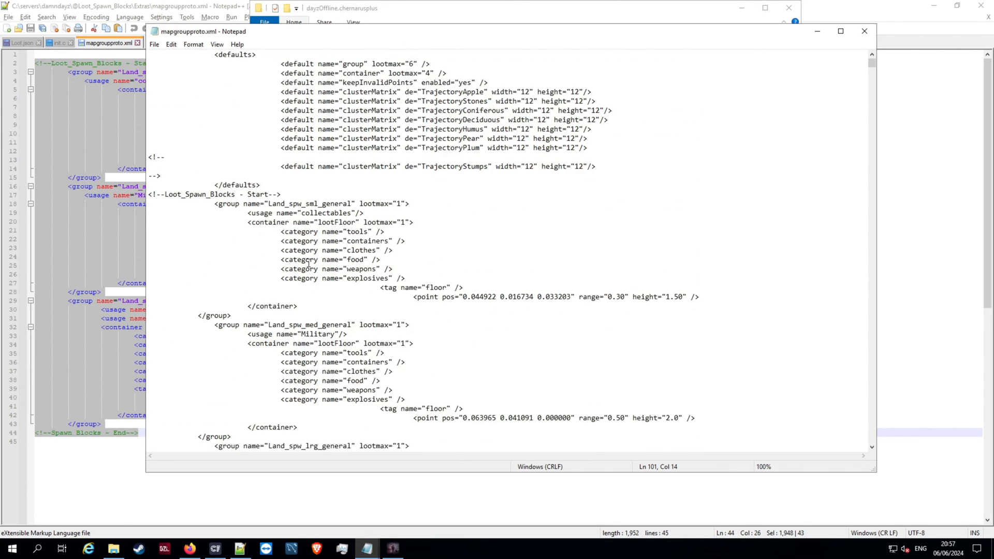
drag(238, 234, 441, 389)
scroll(331, 378, down, 3)
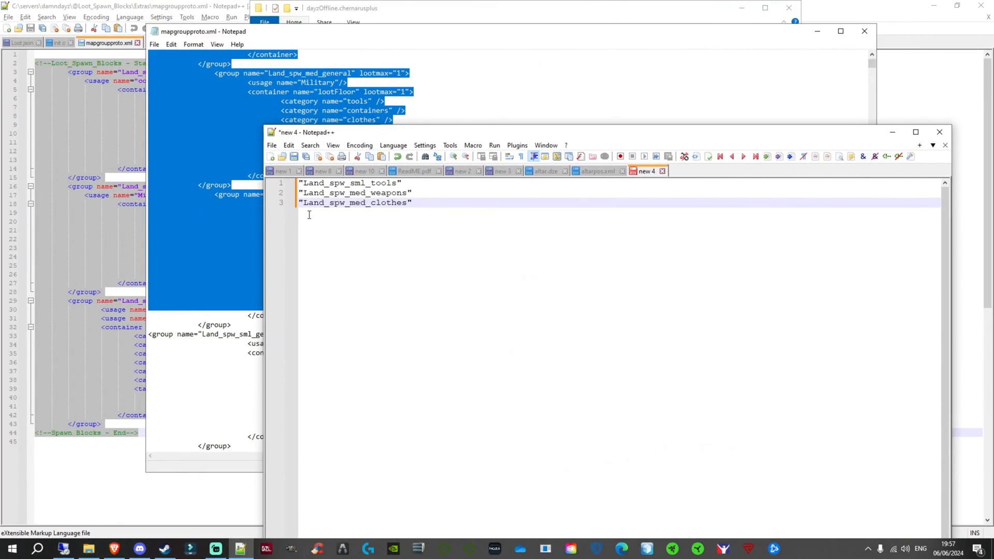
- Copy "Land_spw_sml_tools" from the Notepad++ notes and use it to rename the duplicated Land_spw_sml_general group in mapgroupproto.xml
click(393, 183)
drag(401, 182, 295, 180)
key(ctrl+c)
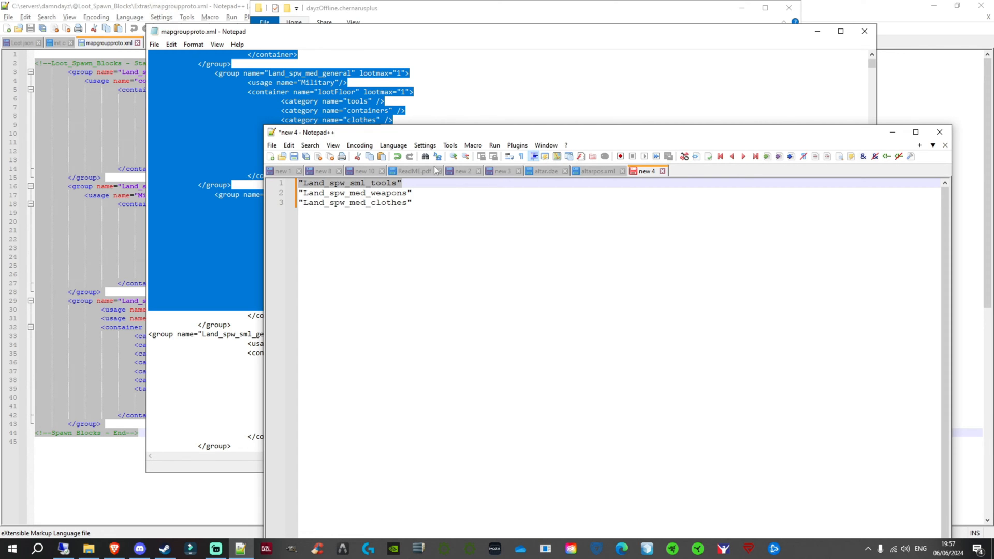
drag(613, 135, 948, 159)
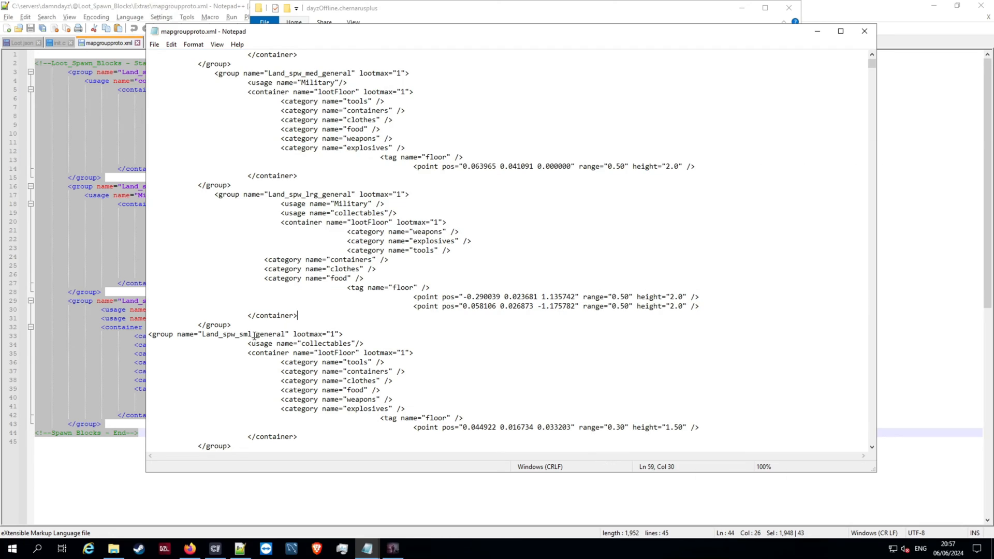
drag(199, 336, 289, 331)
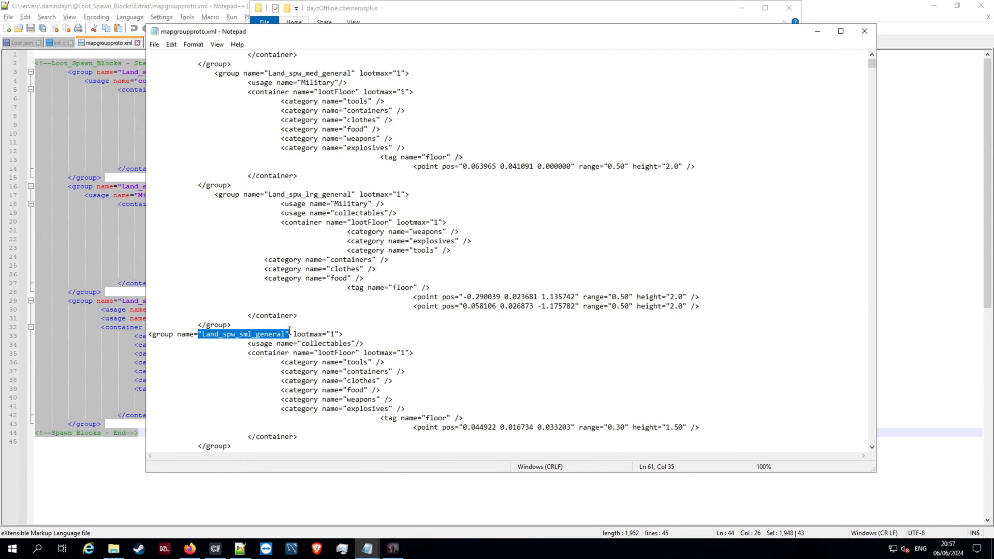
key(ctrl+v)
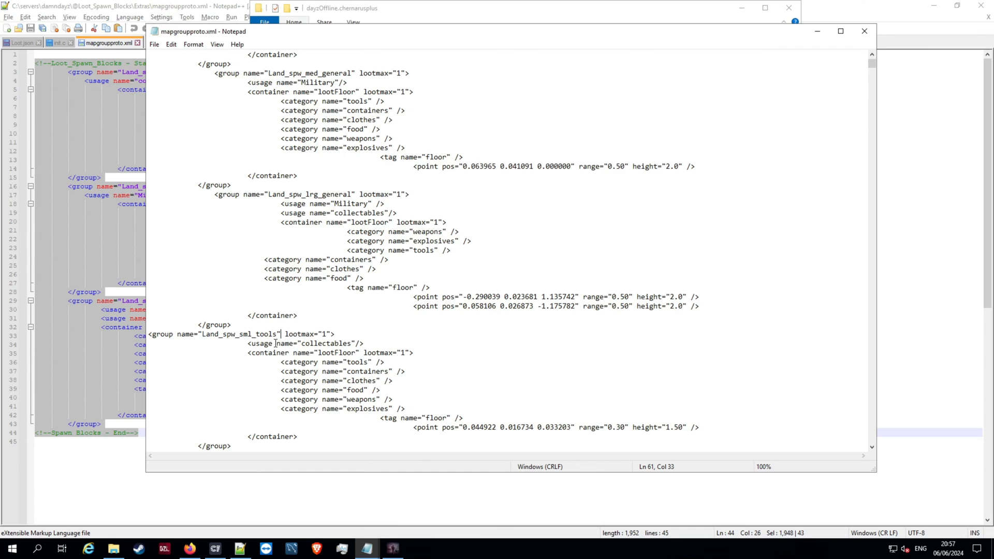
scroll(372, 294, down, 2)
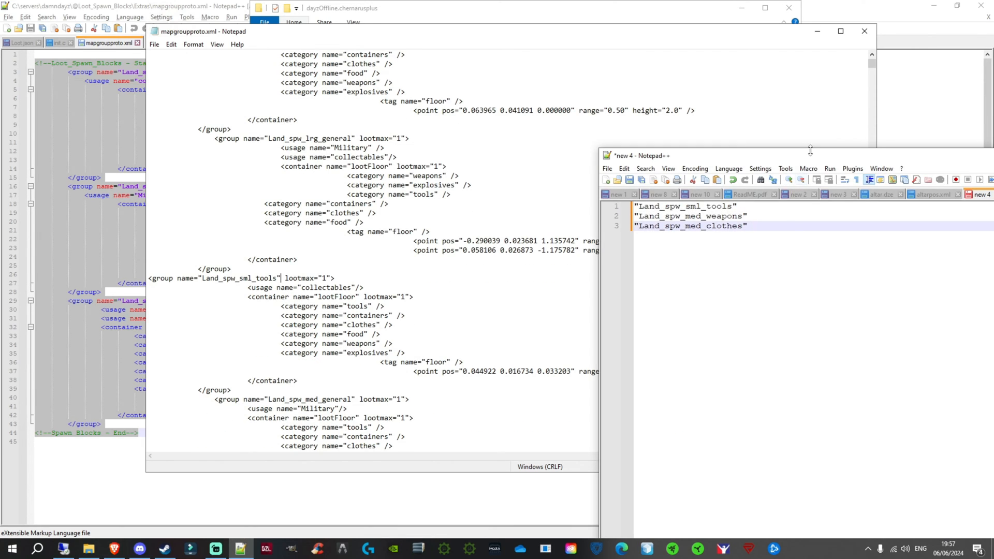
drag(810, 153, 689, 157)
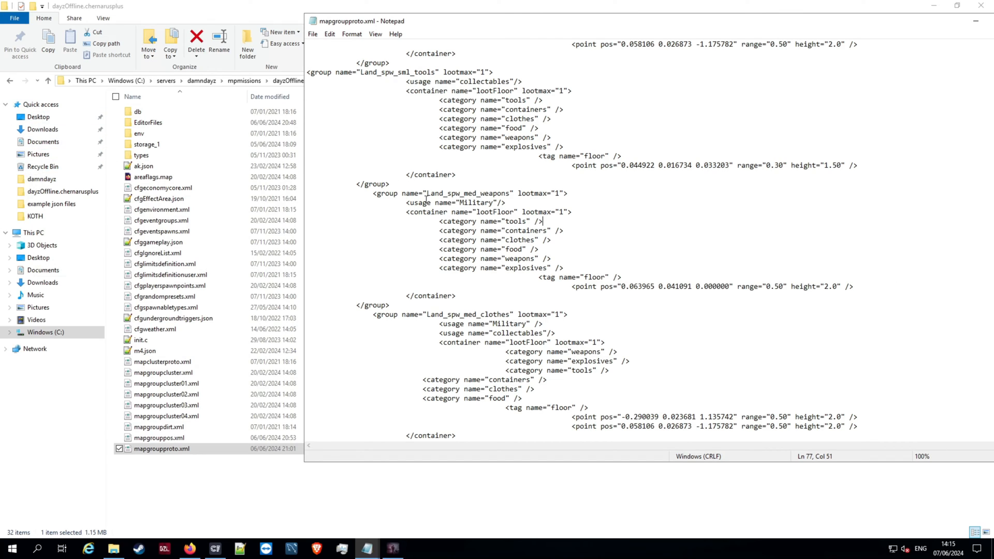
- Check the names and usage lines of the Land_spw_sml_tools, Land_spw_med_weapons and Land_spw_med_clothes groups
drag(410, 193, 493, 193)
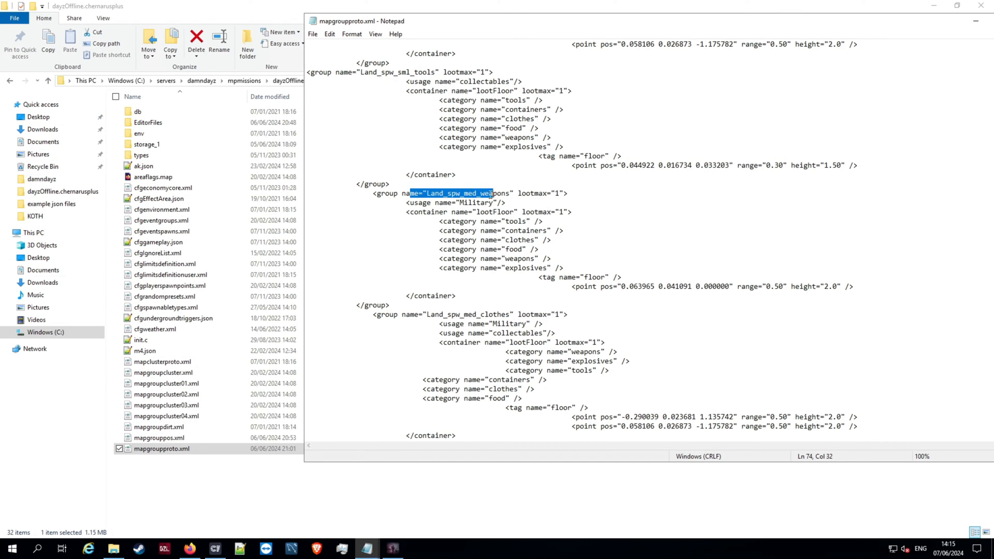
drag(381, 81, 450, 101)
drag(448, 193, 498, 193)
drag(456, 323, 518, 305)
scroll(599, 354, down, 2)
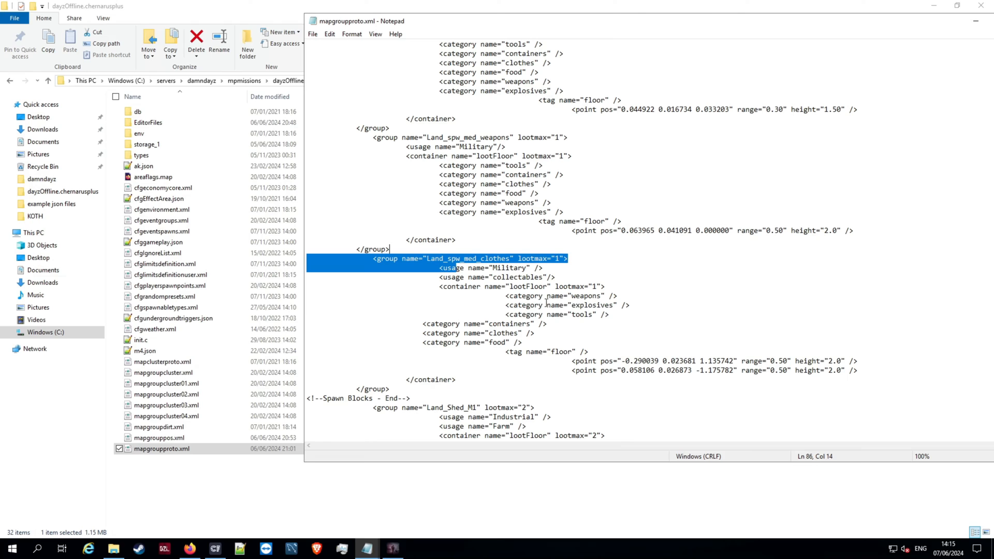
- Open cfglimitsdefinition.xml from the mission folder in Notepad, review its value flags and floor and shelves tags, and close it
click(210, 155)
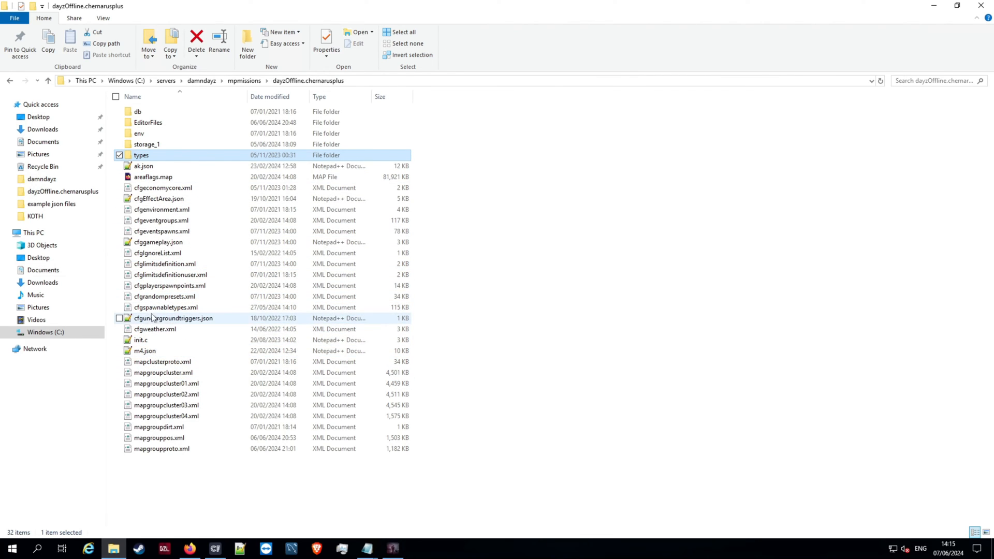
right_click(156, 268)
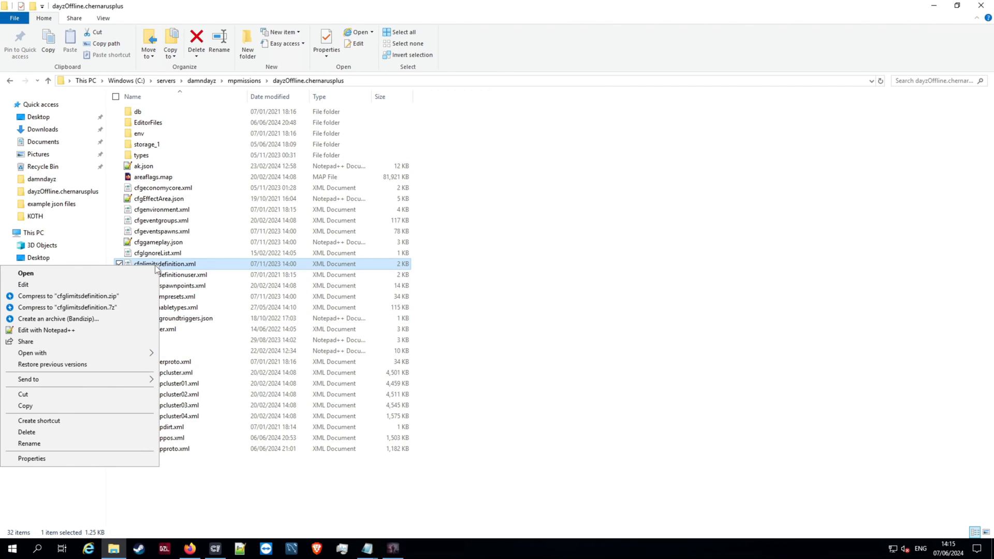
click(67, 288)
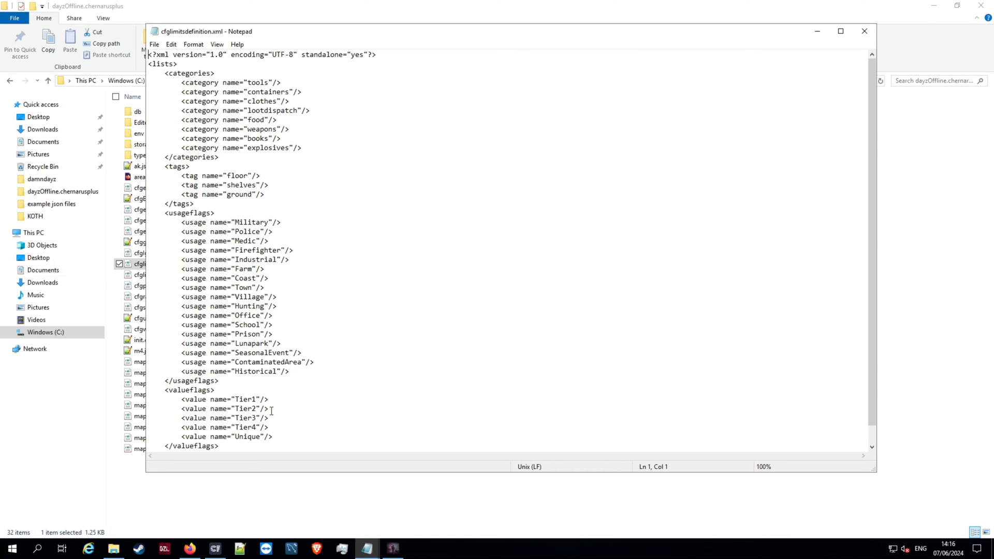
scroll(284, 367, down, 1)
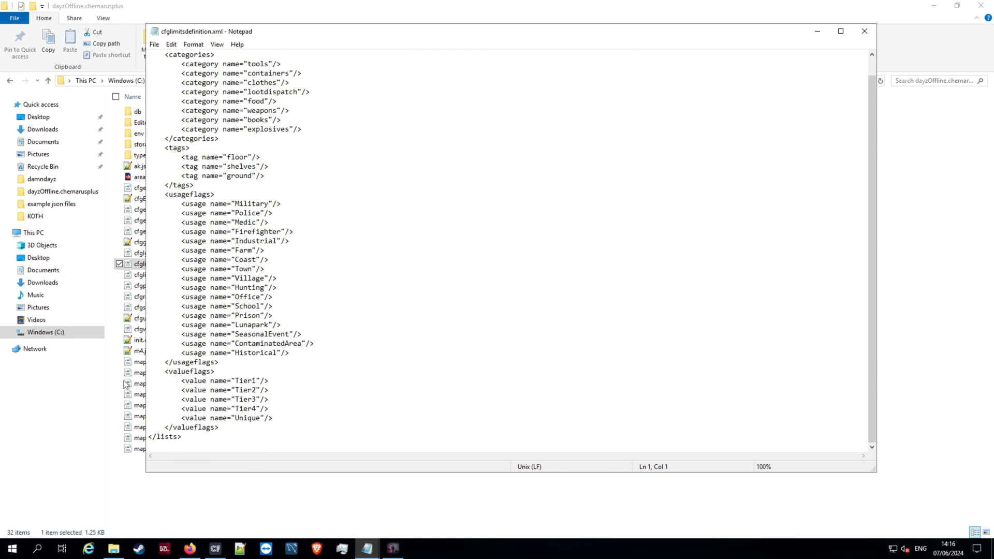
drag(180, 388, 297, 419)
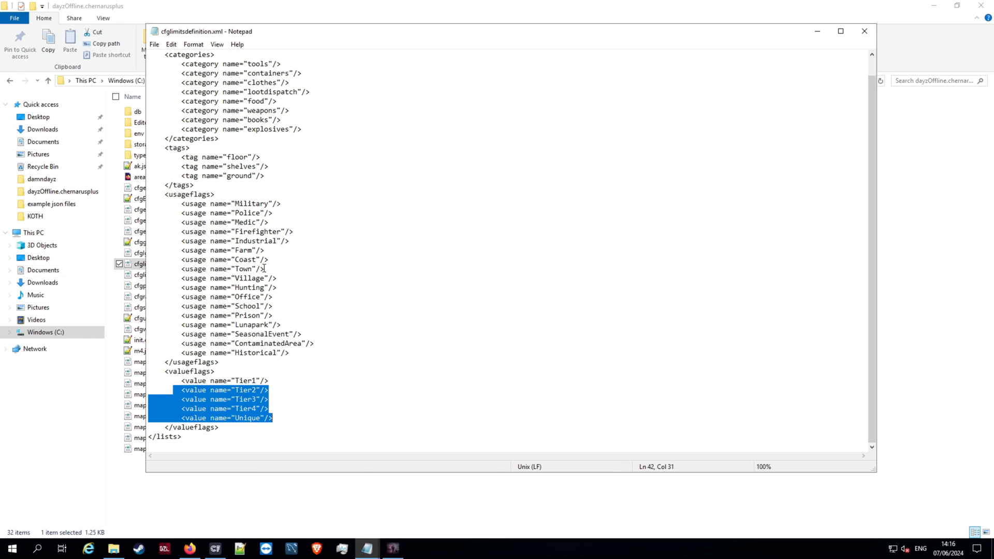
drag(165, 157, 219, 157)
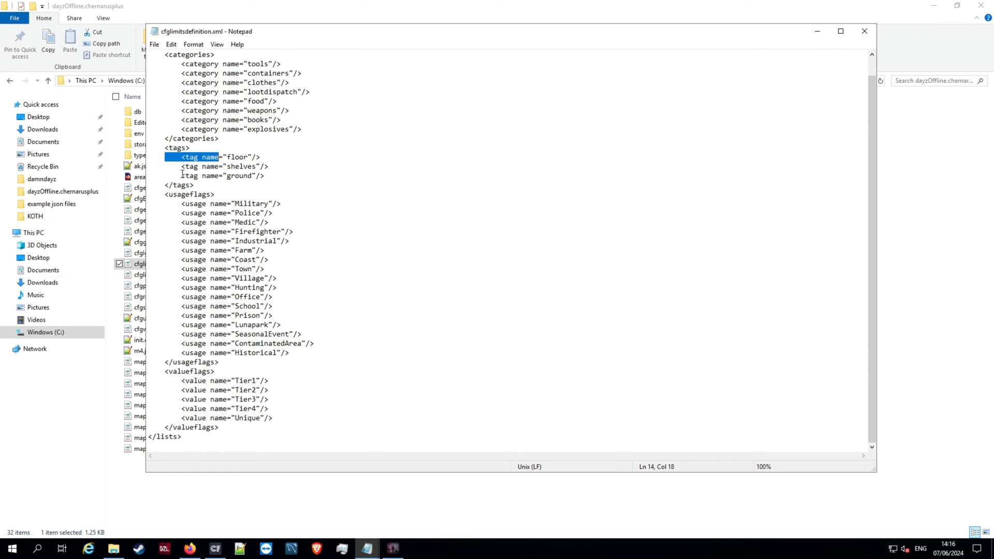
drag(181, 167, 275, 166)
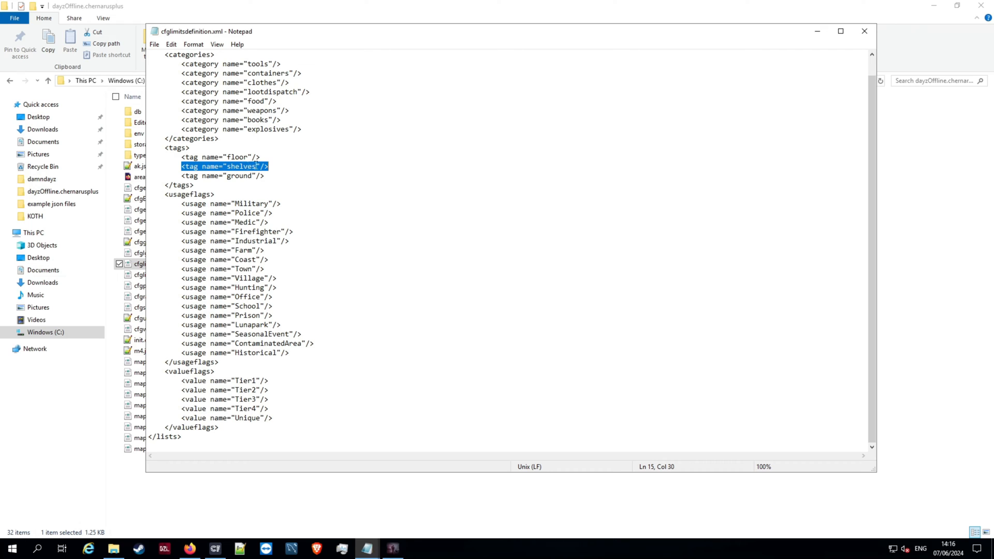
click(864, 30)
- Return to mapgroupproto.xml and examine the floor tag lines in the Land_spw_med_clothes, Land_spw_med_weapons and Land_spw_sml_tools groups
click(367, 548)
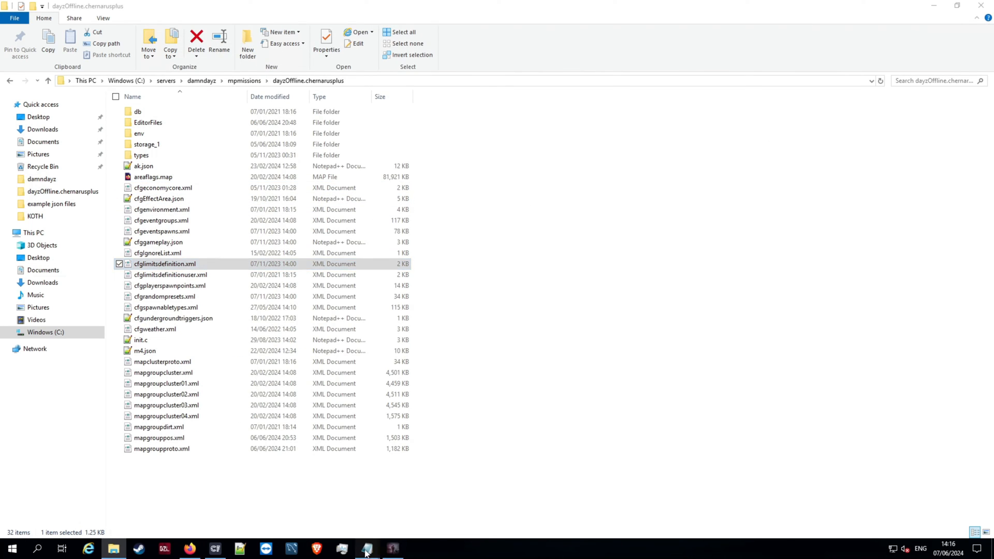
click(410, 523)
click(661, 268)
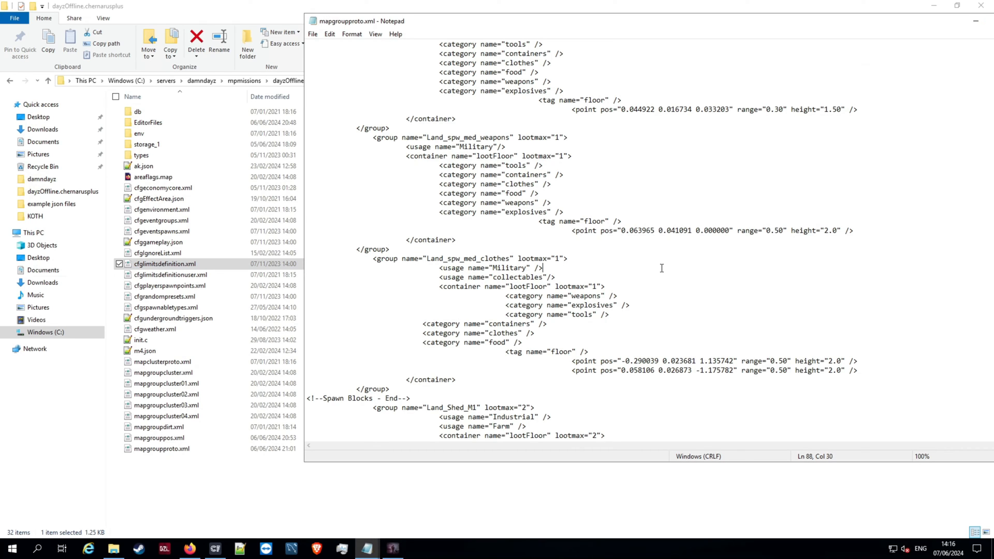
scroll(471, 176, down, 3)
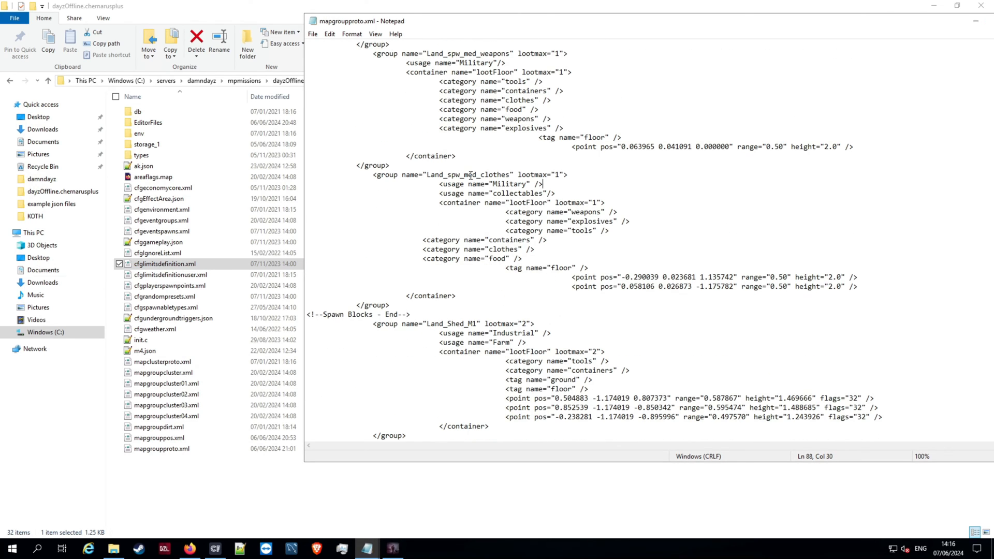
scroll(474, 256, up, 1)
scroll(474, 256, up, 1)
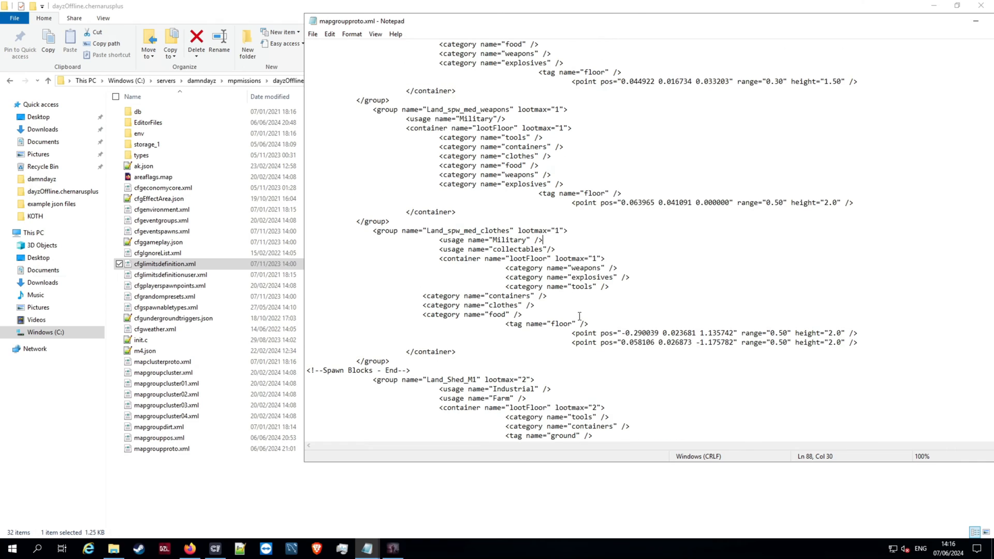
drag(500, 325, 608, 316)
click(494, 332)
drag(491, 326, 589, 323)
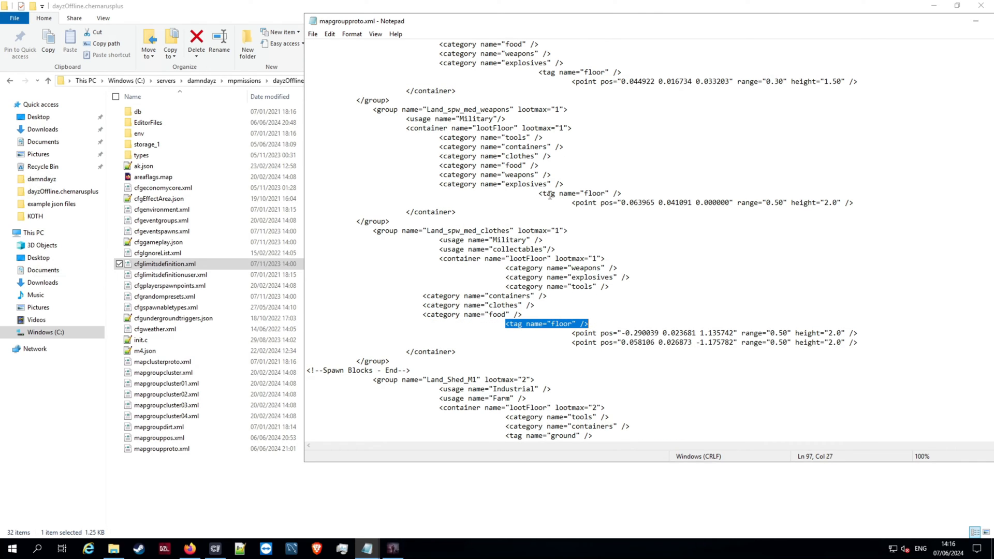
drag(531, 194, 622, 195)
scroll(622, 194, up, 2)
drag(534, 130, 635, 129)
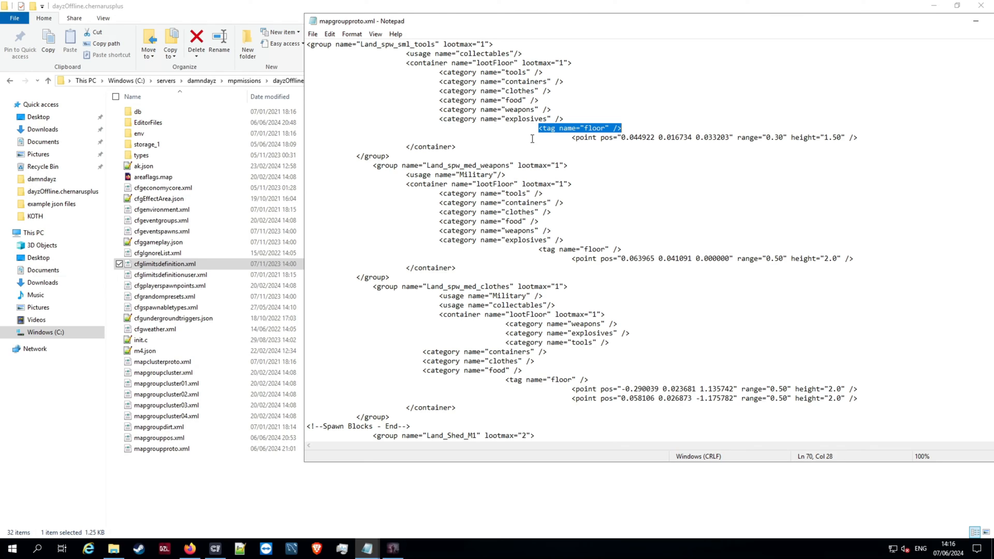
click(640, 130)
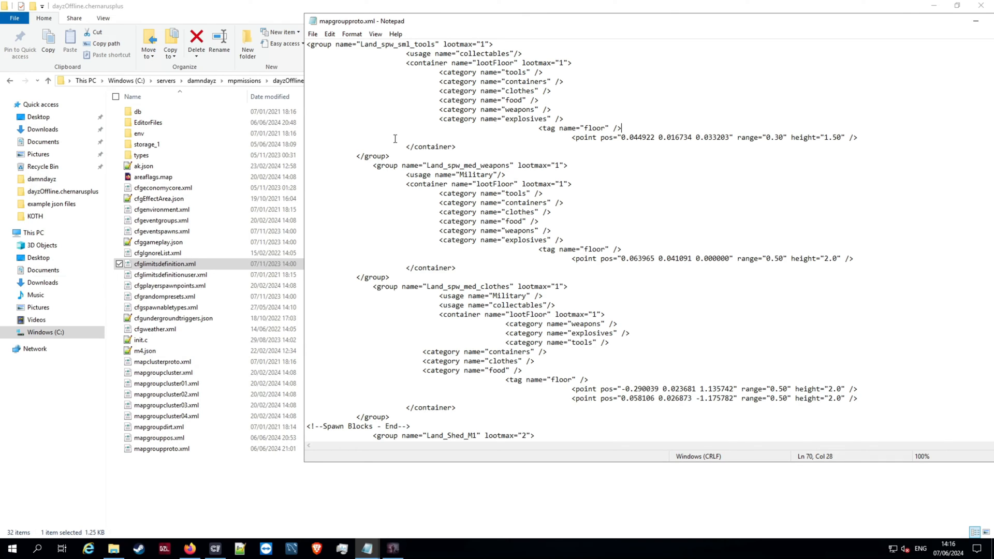
drag(539, 129, 632, 124)
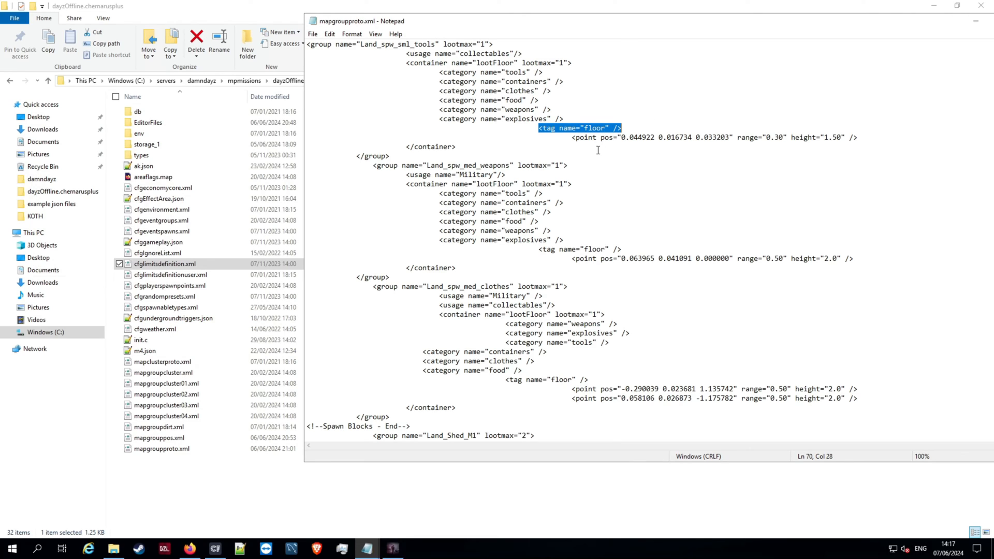
scroll(497, 148, up, 4)
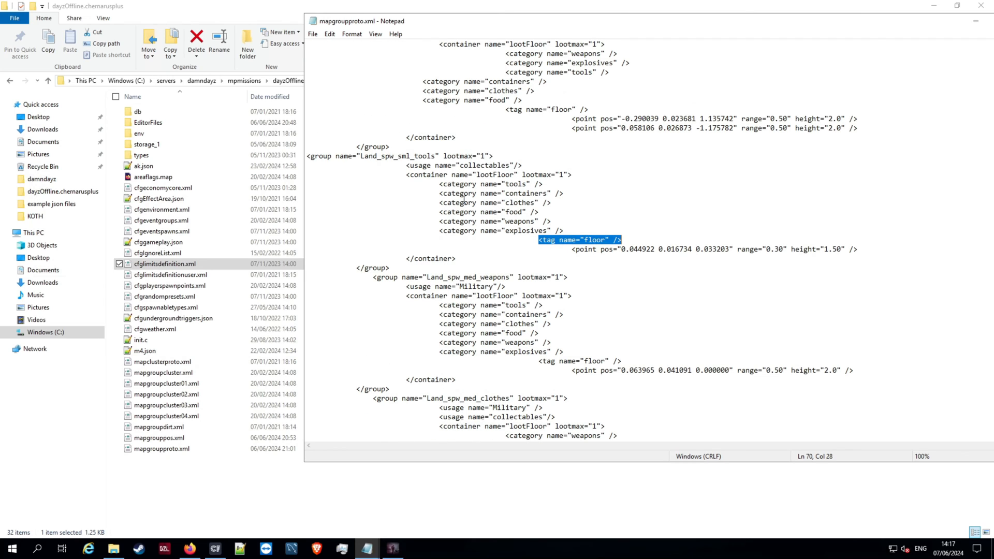
- Try removing the collectables usage line from the Land_spw_sml_tools group, and undo the removal
drag(405, 165, 534, 165)
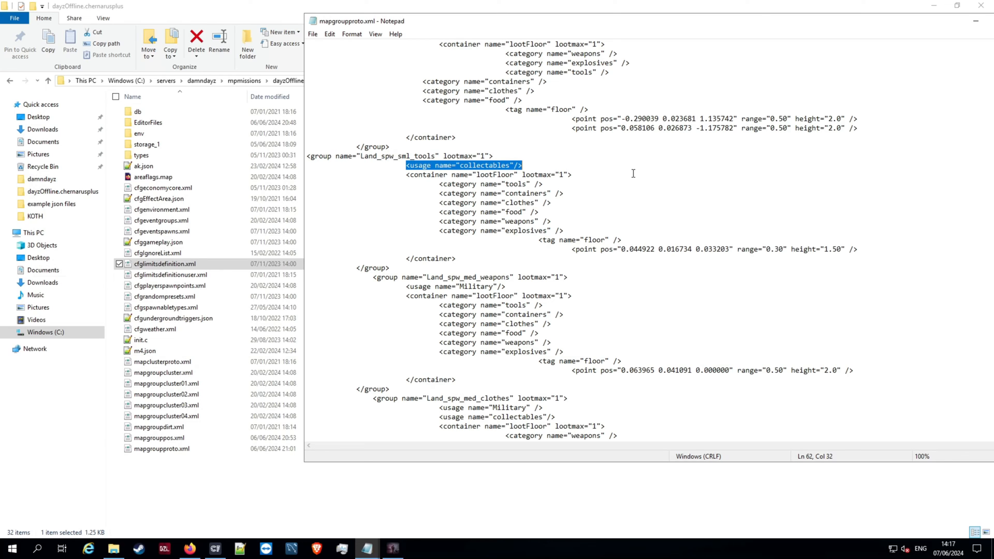
click(559, 163)
shift+click(440, 156)
drag(439, 156, 401, 167)
key(Delete)
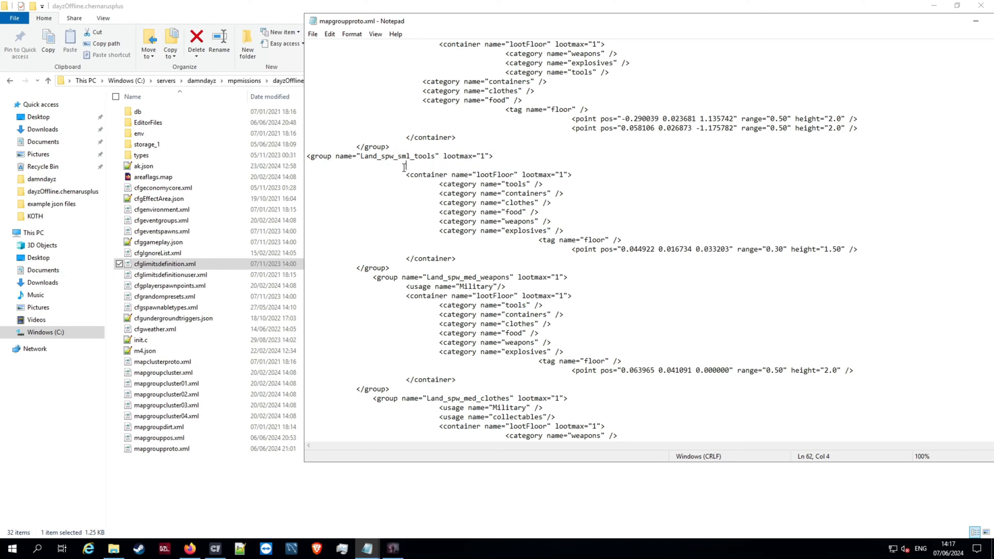
key(BackSpace)
key(BackSpace)
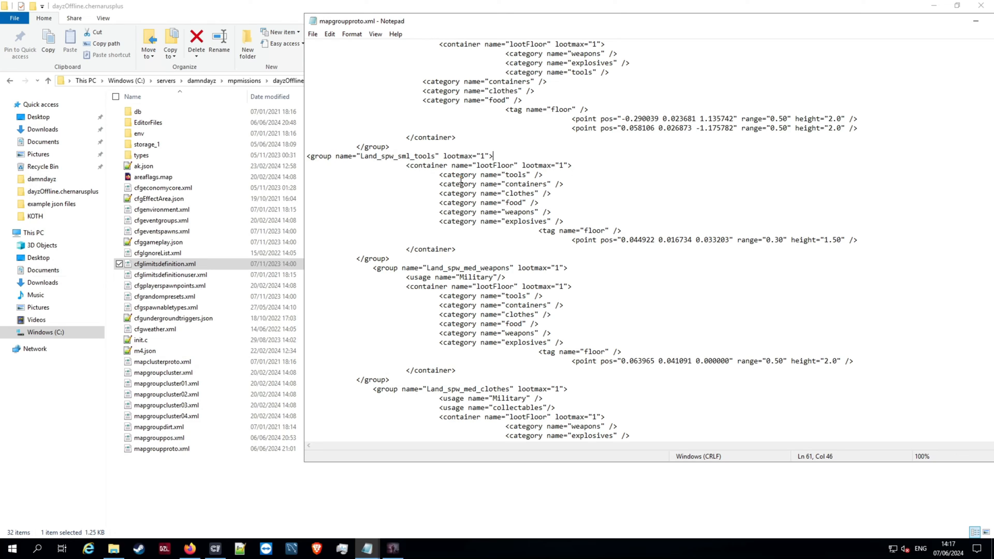
key(ctrl+z)
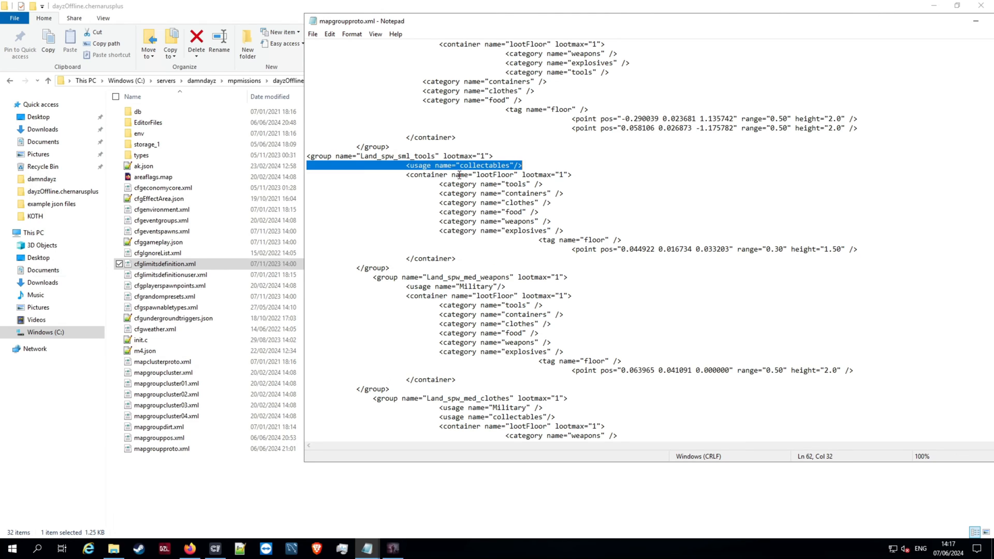
- Remove the collectables usage line from the Land_spw_sml_tools group without leaving an empty line
drag(521, 166, 386, 167)
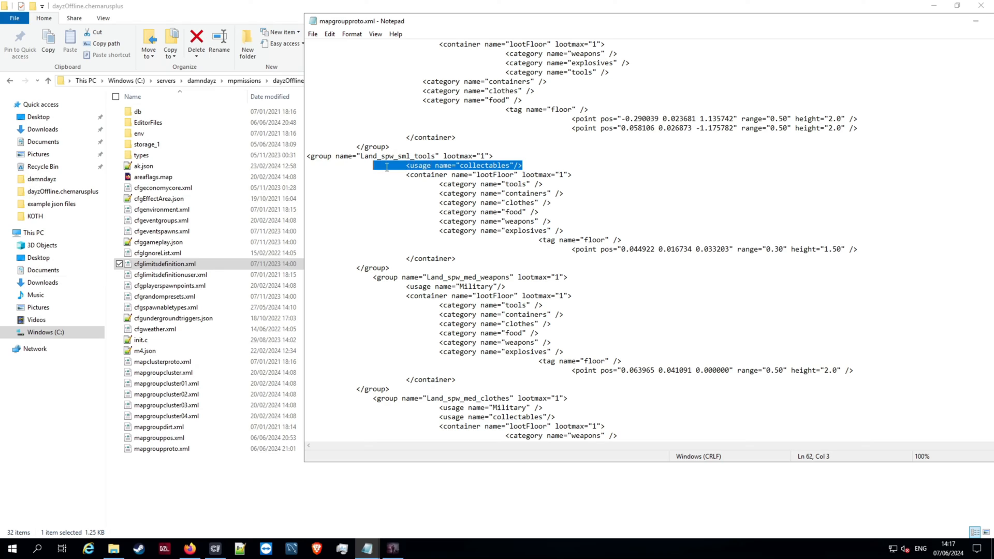
key(BackSpace)
key(BackSpace)
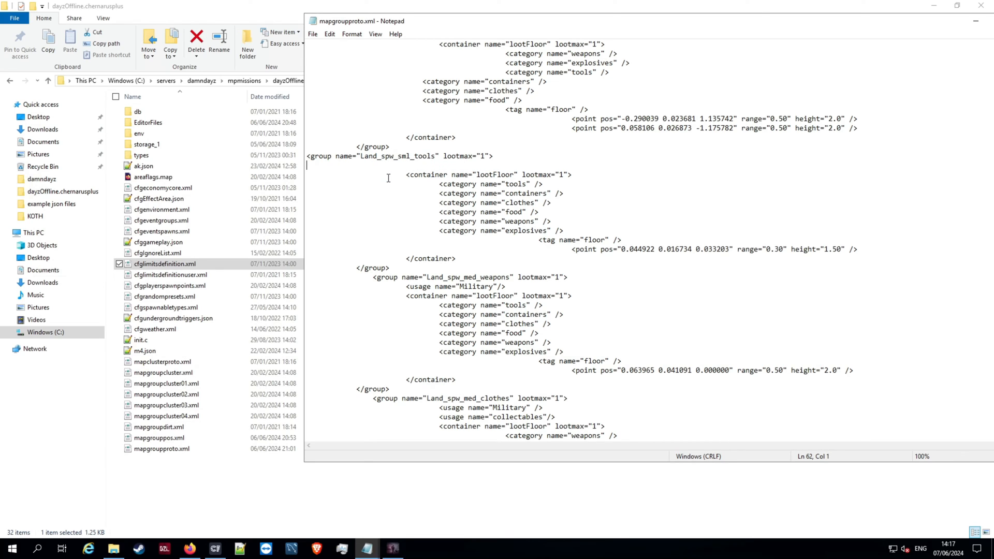
key(BackSpace)
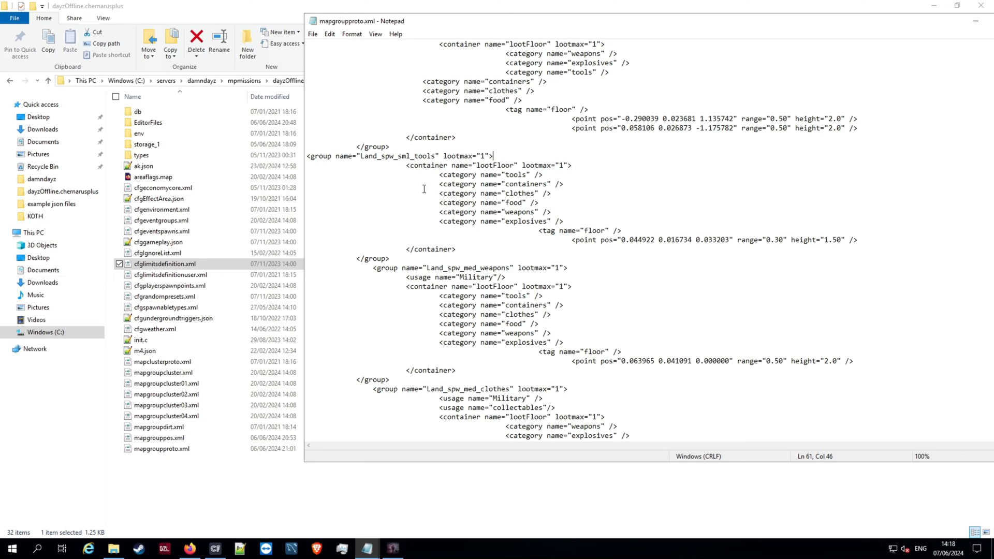
- Delete the containers, clothes, food, weapons and explosives category lines from Land_spw_sml_tools, keeping only tools
drag(424, 185, 577, 220)
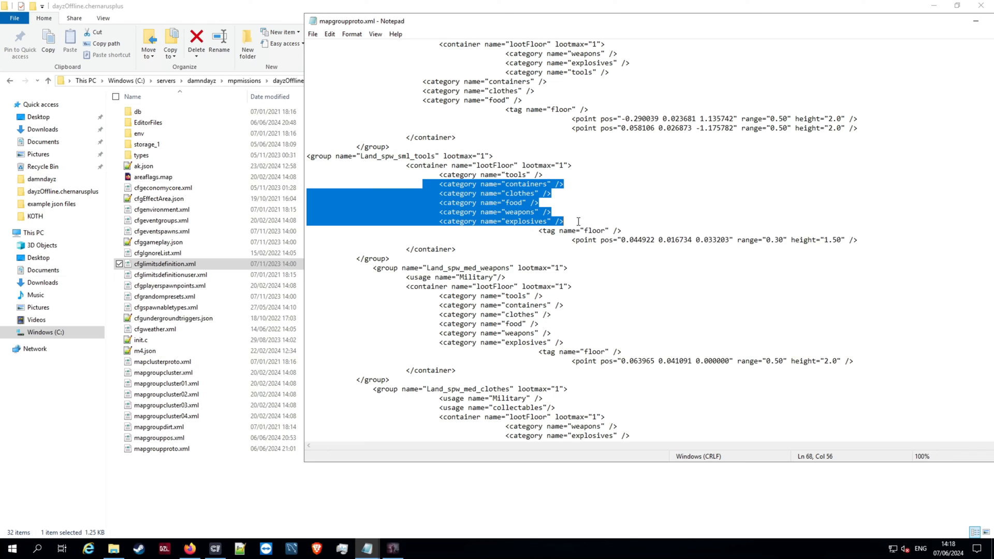
key(BackSpace)
key(BackSpace)
key(BackSpace)
key(BackSpace)
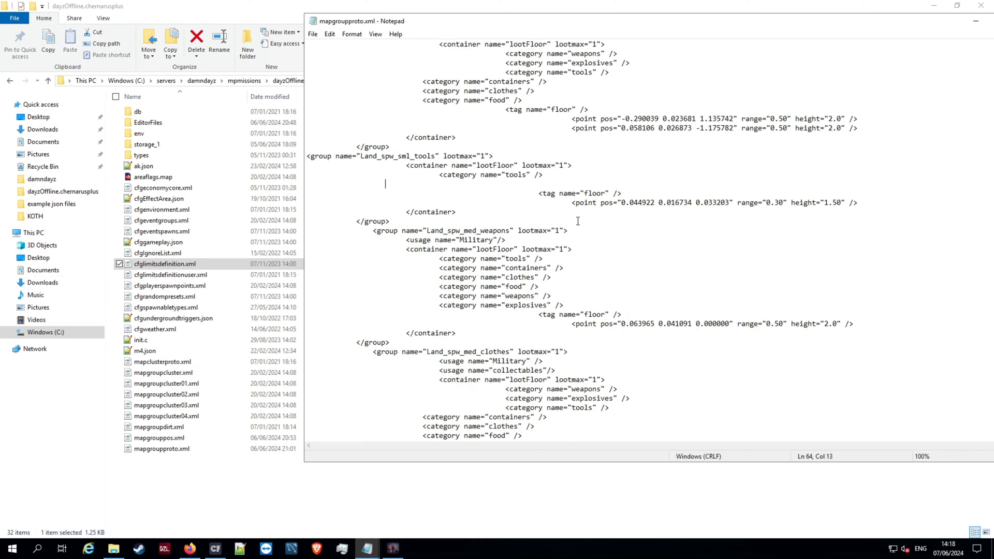
key(BackSpace)
key(BackSpace)
key(BackSpace)
key(BackSpace)
key(BackSpace)
key(BackSpace)
key(BackSpace)
key(BackSpace)
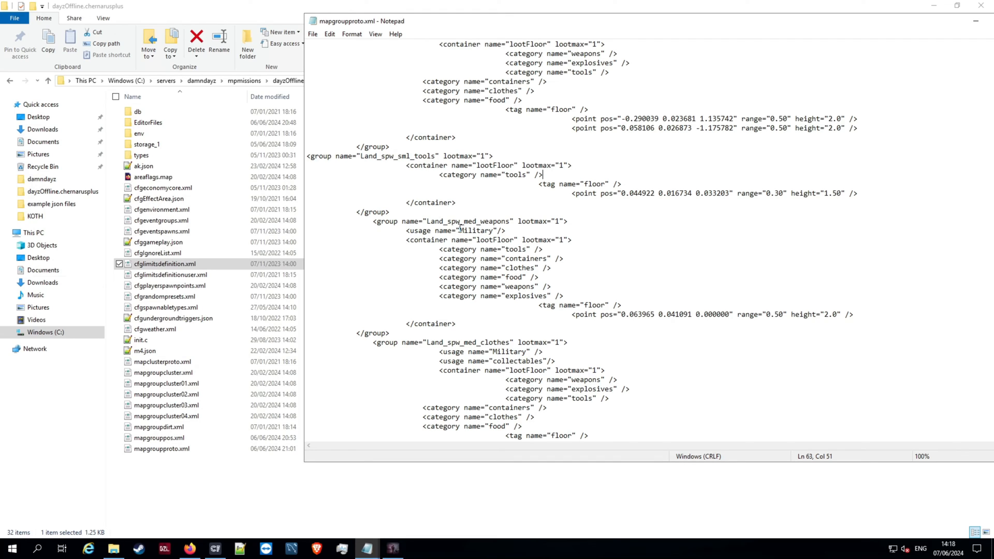
- Align the floor tag and point lines of Land_spw_sml_tools with the indentation of its tools category line
click(536, 184)
key(BackSpace)
key(BackSpace)
key(BackSpace)
click(572, 194)
key(BackSpace)
key(BackSpace)
key(BackSpace)
key(BackSpace)
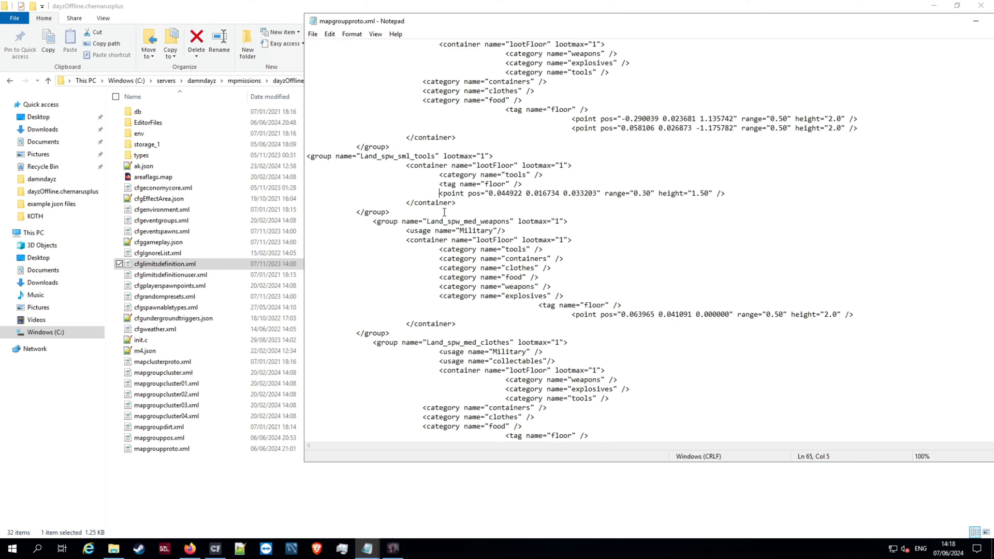
drag(429, 193, 729, 197)
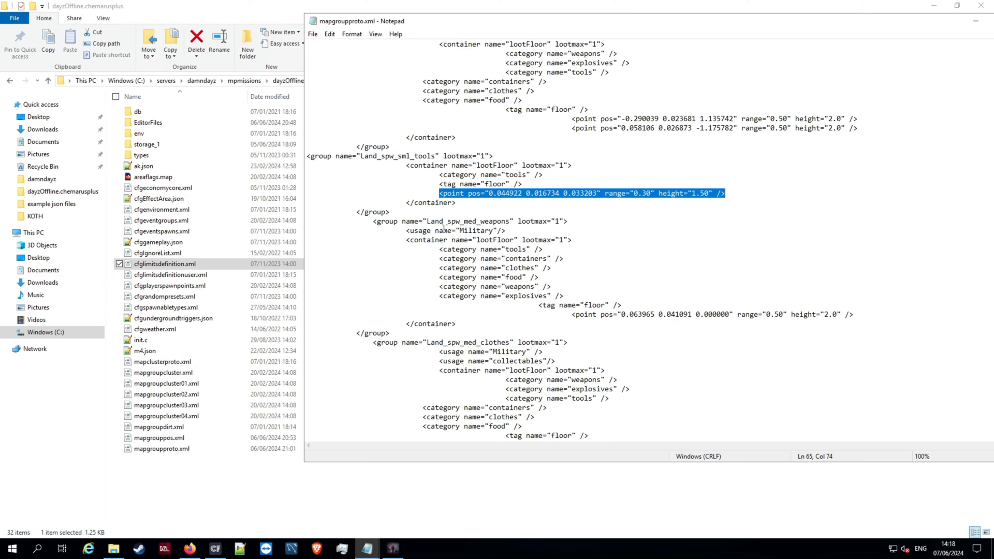
- Delete the tools, containers, clothes and food category lines from Land_spw_med_weapons, keeping weapons and explosives
scroll(464, 211, down, 1)
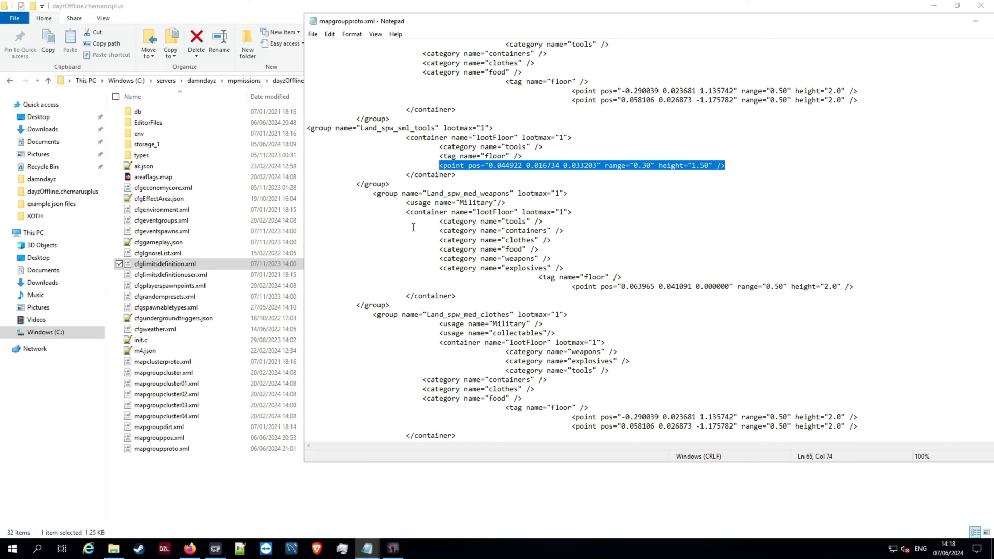
drag(435, 223, 569, 246)
key(BackSpace)
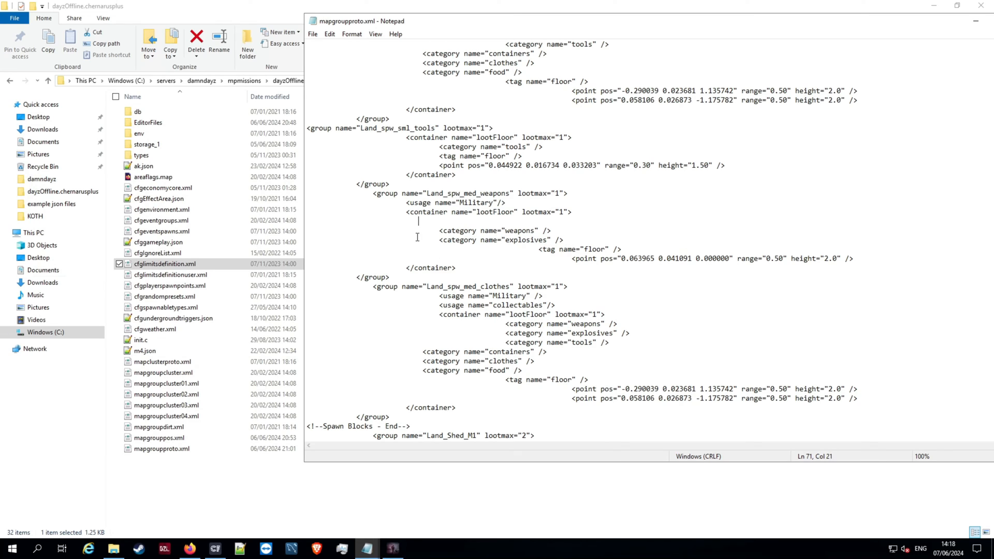
key(BackSpace)
key(BackSpace)
key(BackSpace)
key(BackSpace)
key(BackSpace)
key(BackSpace)
key(BackSpace)
key(BackSpace)
key(BackSpace)
key(BackSpace)
key(BackSpace)
key(BackSpace)
key(BackSpace)
key(BackSpace)
key(BackSpace)
key(BackSpace)
key(BackSpace)
key(BackSpace)
key(BackSpace)
key(BackSpace)
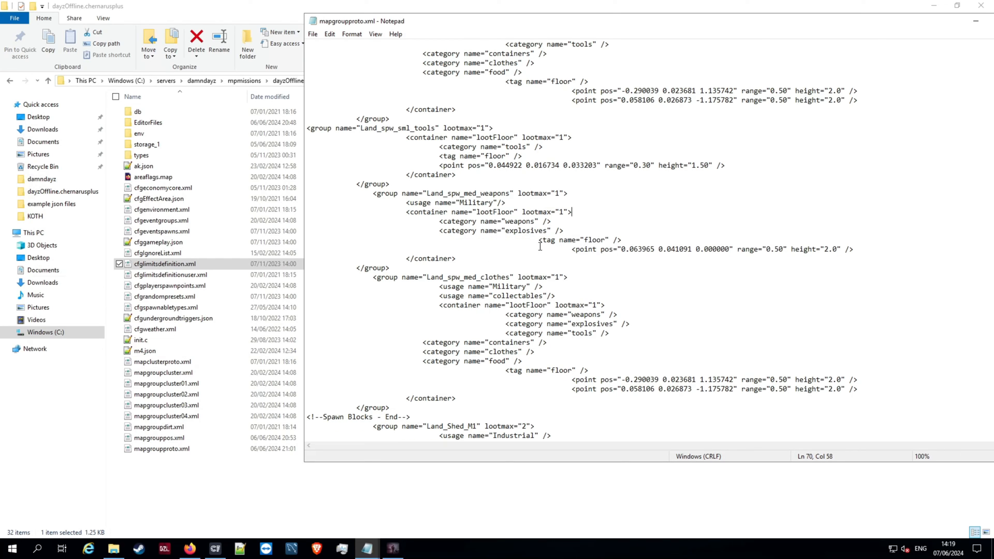
- Align the floor tag and point lines of Land_spw_med_weapons with its category lines
click(539, 239)
key(BackSpace)
key(BackSpace)
key(BackSpace)
key(BackSpace)
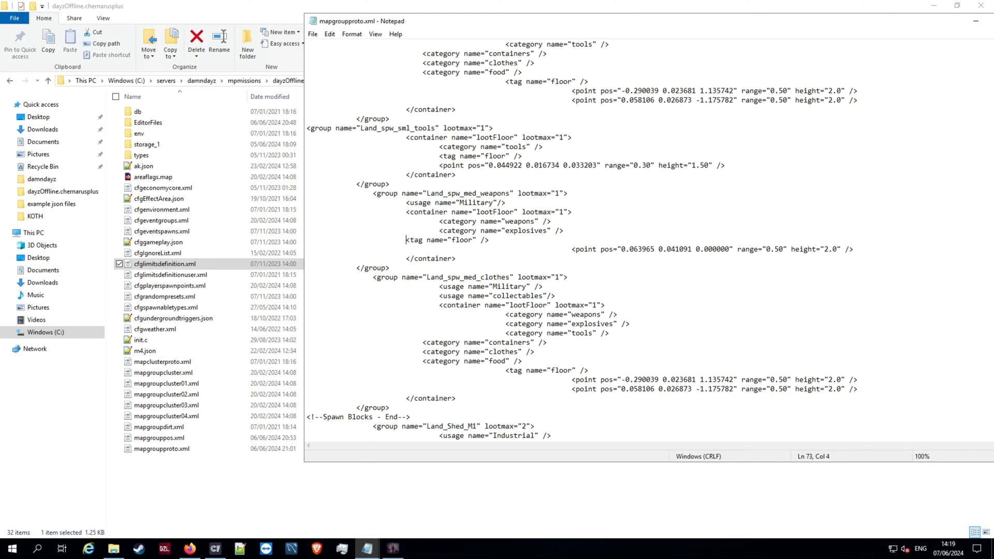
click(575, 245)
key(BackSpace)
key(BackSpace)
key(BackSpace)
key(BackSpace)
key(BackSpace)
key(BackSpace)
key(BackSpace)
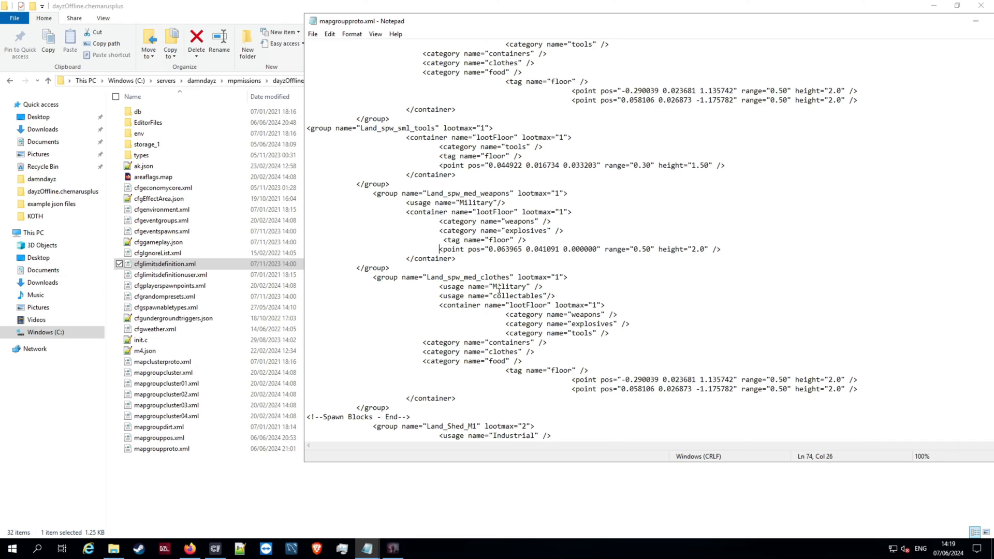
- Remove the collectables usage line from the Land_spw_med_clothes group, keeping the Military usage
scroll(498, 291, down, 2)
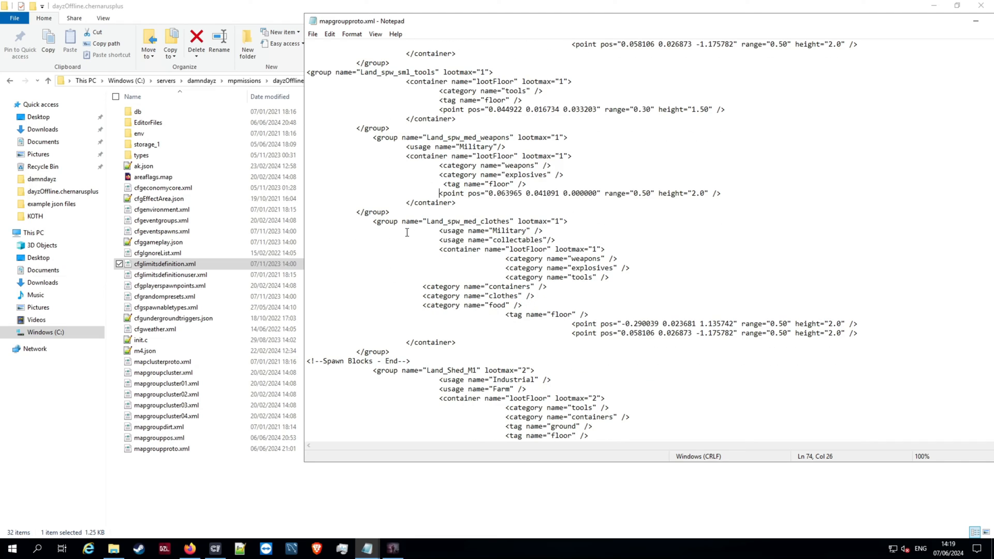
drag(562, 237, 427, 240)
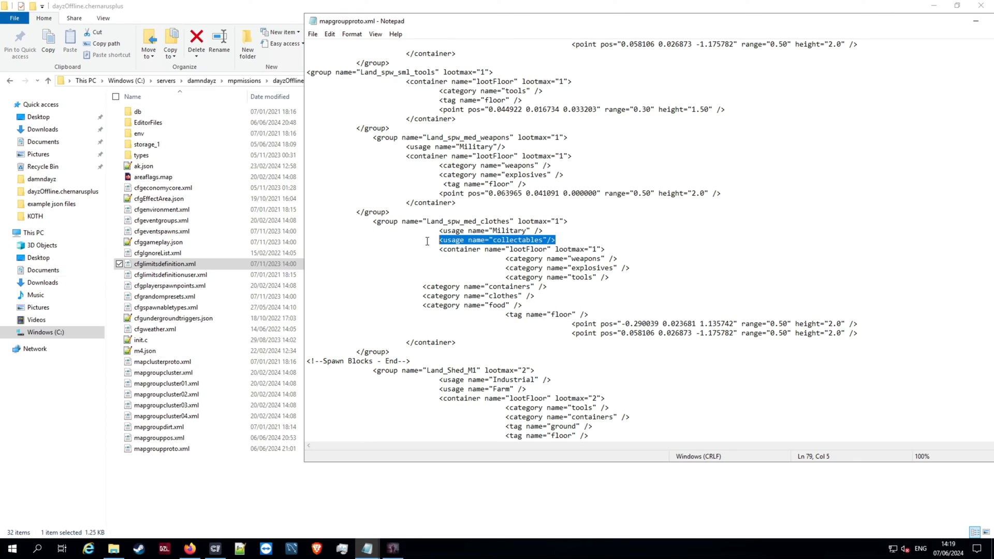
key(BackSpace)
key(BackSpace)
key(BackSpace)
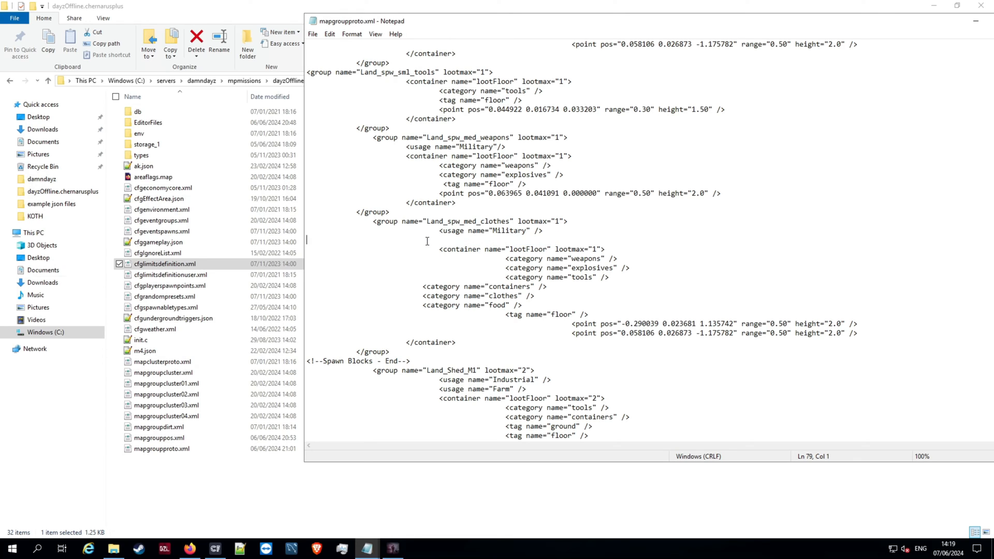
key(BackSpace)
- Open cfglimitsdefinition.xml from the mission folder for editing and copy its Police, Medic and Firefighter usage lines
right_click(169, 265)
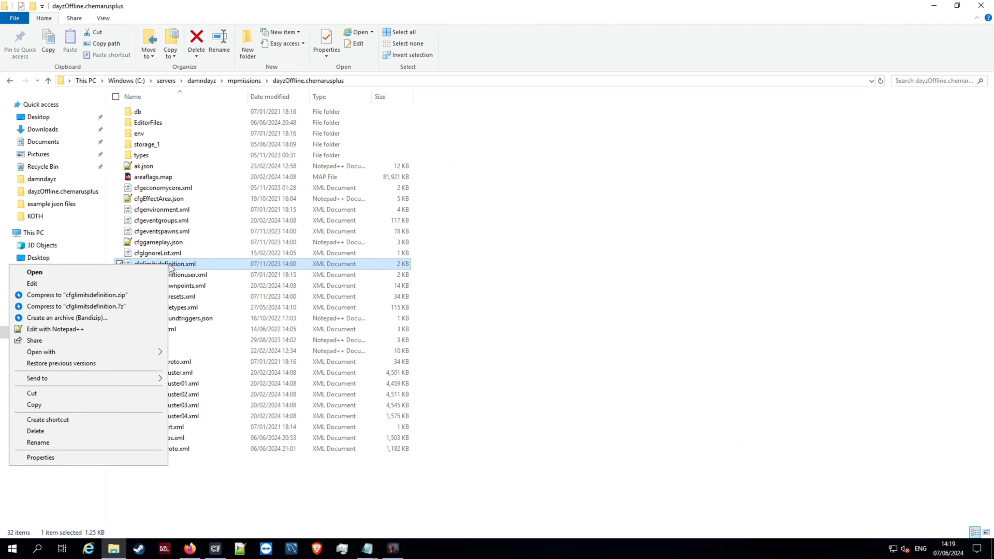
click(60, 283)
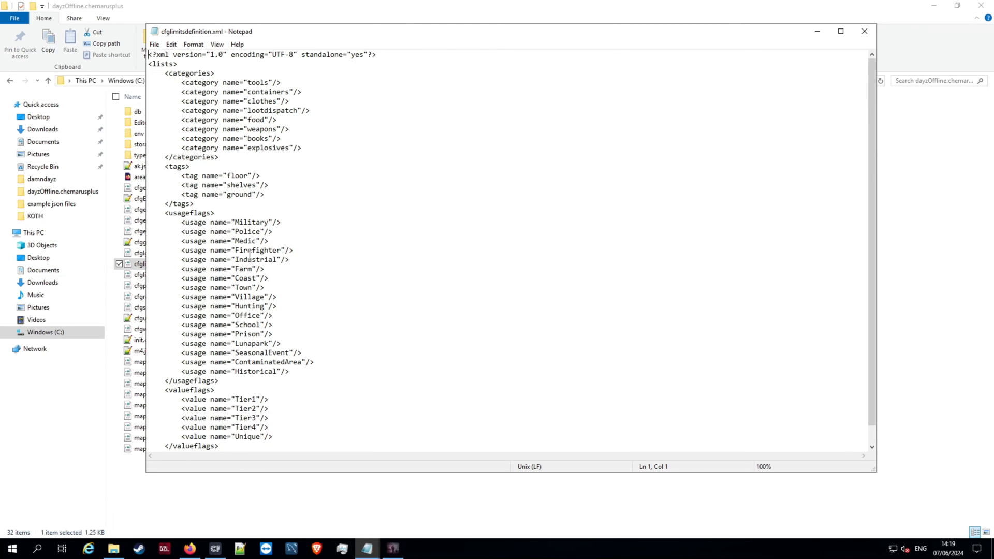
drag(178, 232, 303, 248)
key(ctrl+c)
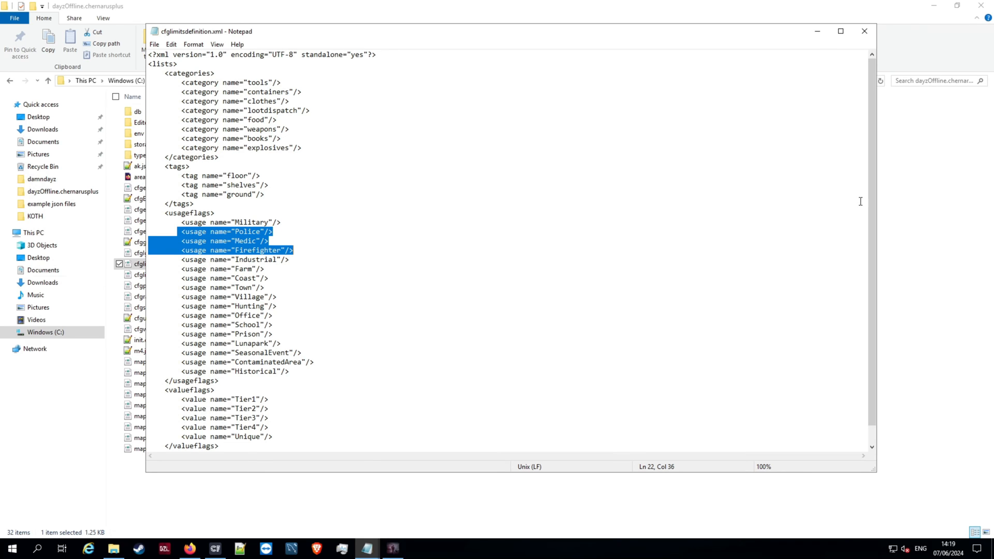
click(908, 244)
- Return to mapgroupproto.xml and paste the Police, Medic and Firefighter usage lines below the Military usage of Land_spw_med_clothes
mouse_move(381, 540)
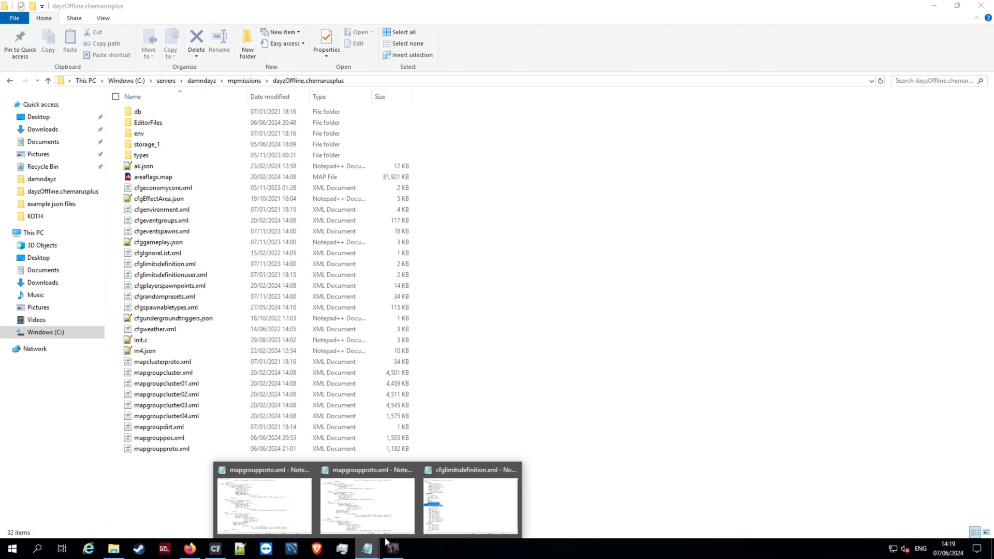
click(374, 513)
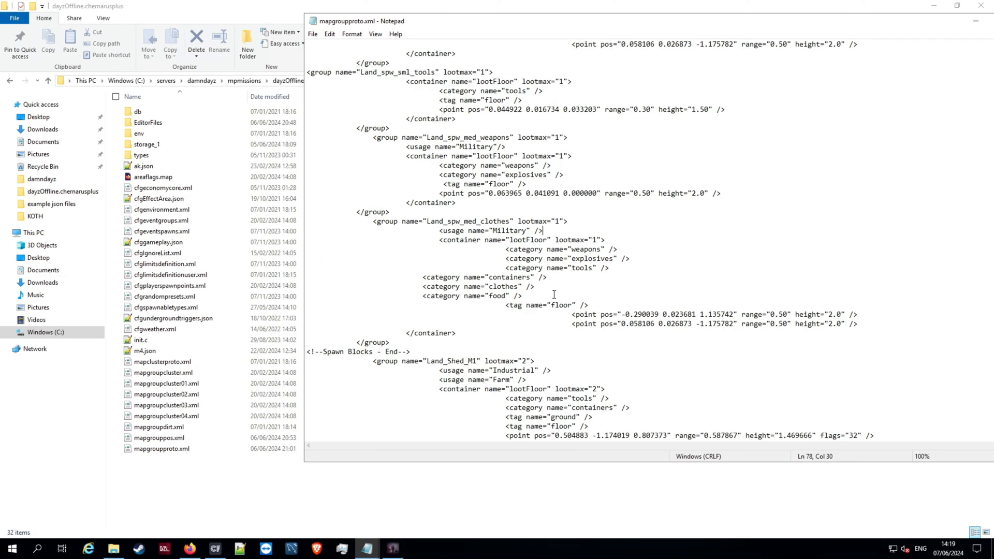
key(Return)
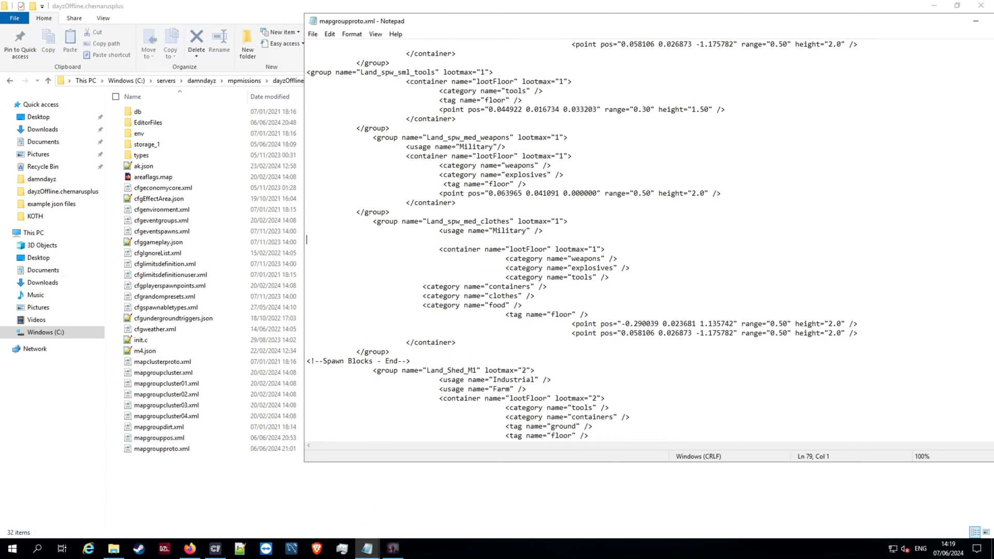
key(ctrl+v)
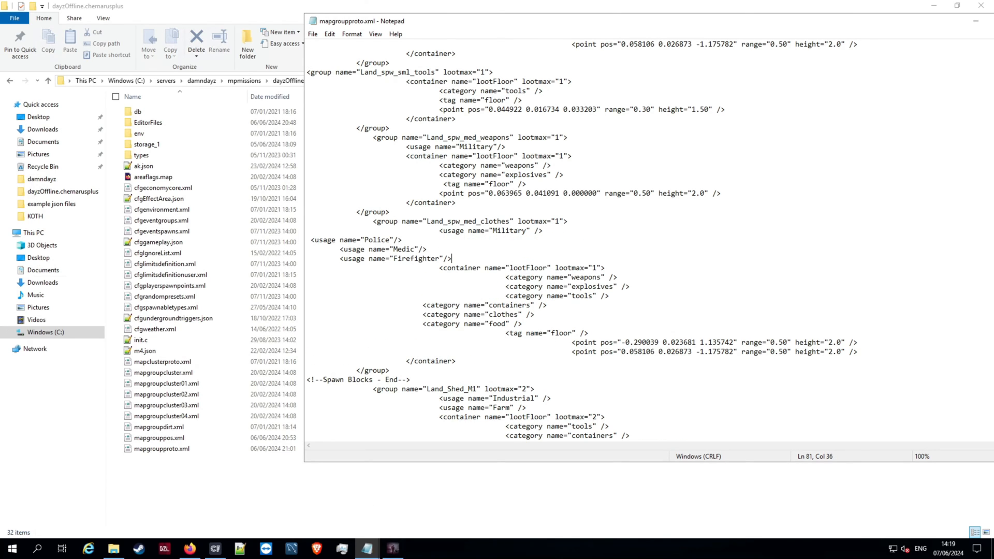
- Indent the pasted Police, Medic and Firefighter usage lines to roughly match the Military usage line
click(310, 241)
key(Tab)
key(Tab)
key(Tab)
key(Tab)
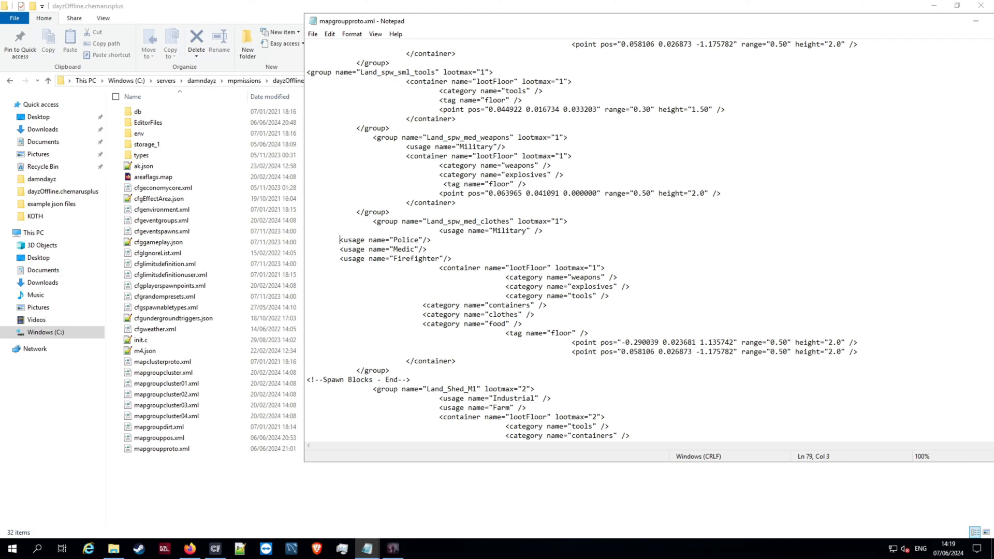
drag(334, 243, 334, 246)
key(Tab)
key(ctrl+z)
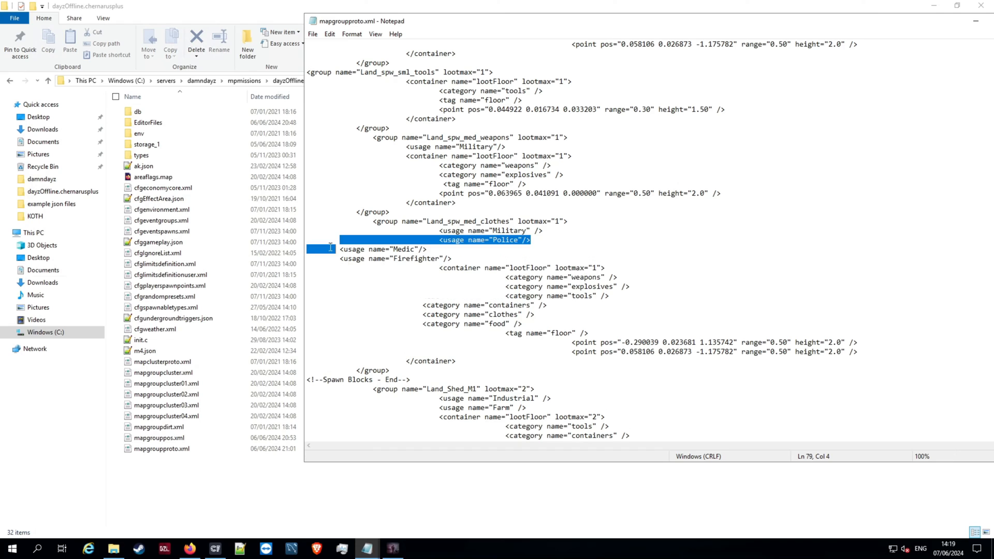
click(334, 249)
key(Tab)
key(Tab)
key(Tab)
key(Tab)
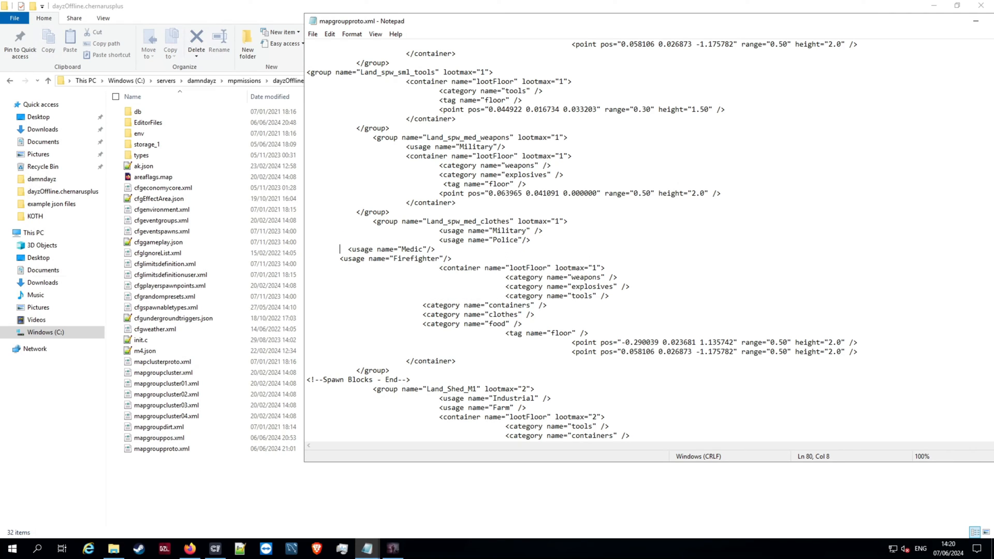
click(333, 258)
key(Tab)
key(Tab)
key(Tab)
key(Tab)
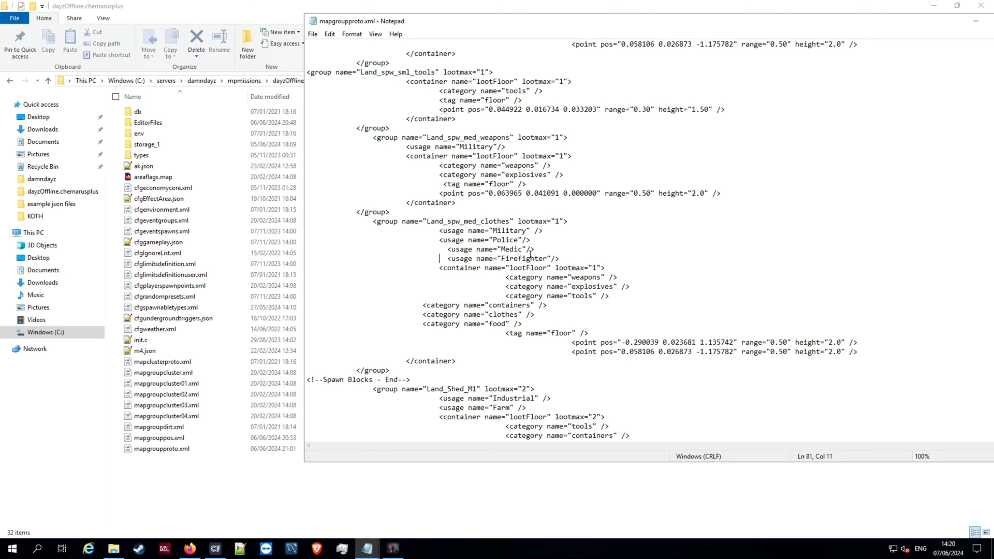
- Delete the weapons, explosives, tools, containers and food category lines from Land_spw_med_clothes, keeping only clothes
drag(504, 276, 624, 303)
key(BackSpace)
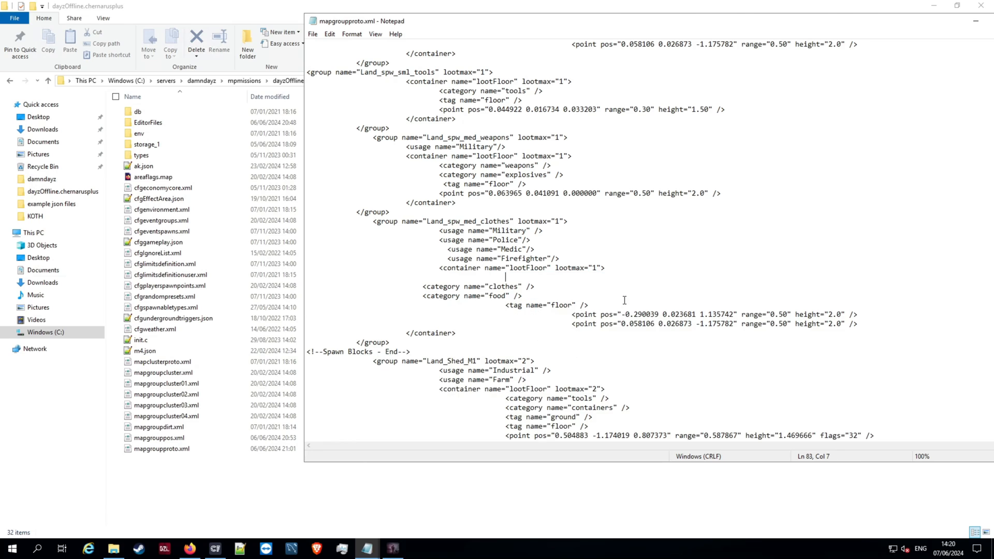
key(BackSpace)
key(BackSpace)
key(BackSpace)
key(Delete)
drag(410, 288, 538, 285)
key(BackSpace)
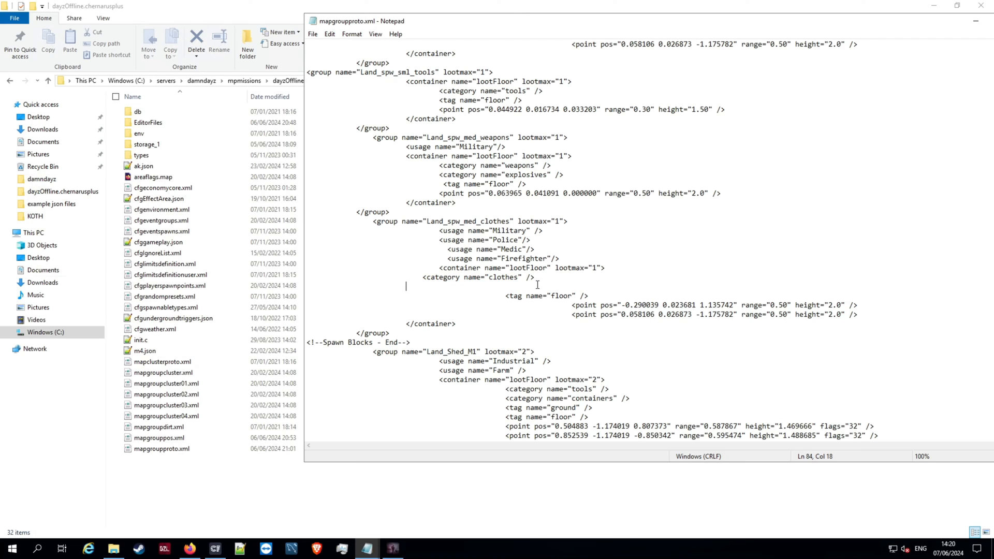
key(BackSpace)
key(BackSpace)
key(BackSpace)
key(BackSpace)
key(BackSpace)
key(BackSpace)
key(BackSpace)
key(BackSpace)
key(BackSpace)
key(BackSpace)
key(BackSpace)
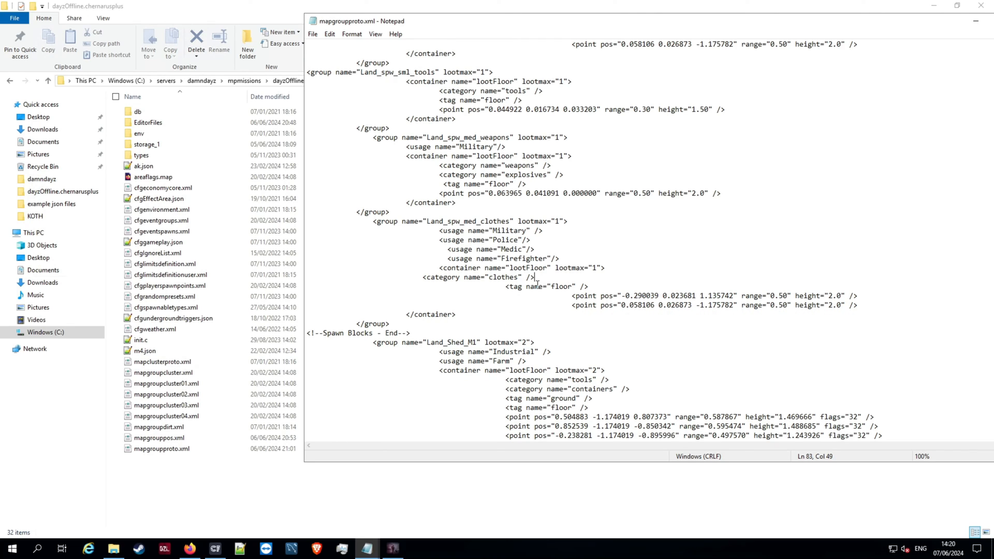
- Reduce the floor tag line's indentation in Land_spw_med_clothes to match its container line
click(505, 290)
key(BackSpace)
key(BackSpace)
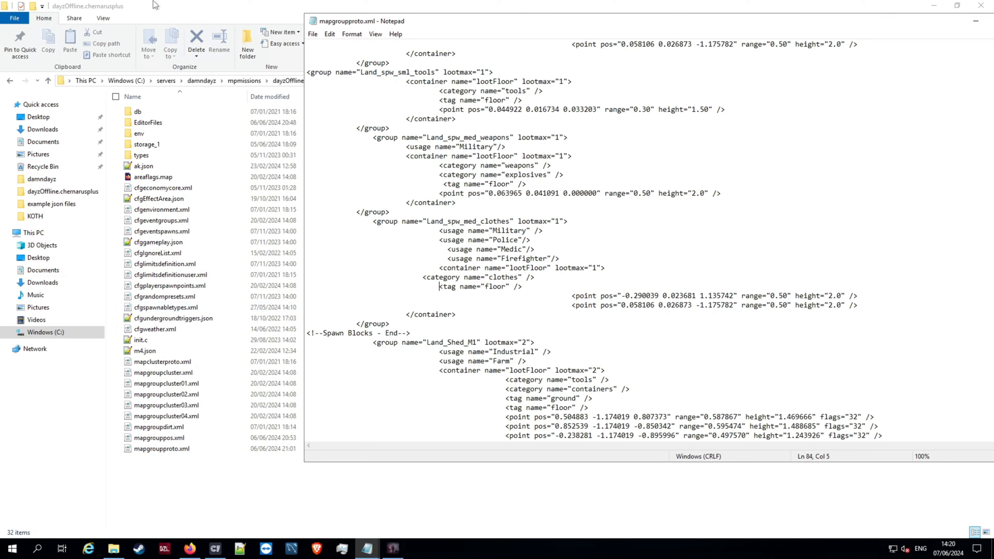
- Save and close mapgroupproto.xml, and switch to the OmegaManager server dashboard in Firefox
click(312, 34)
click(329, 69)
click(313, 34)
click(327, 70)
drag(888, 21, 710, 69)
click(842, 69)
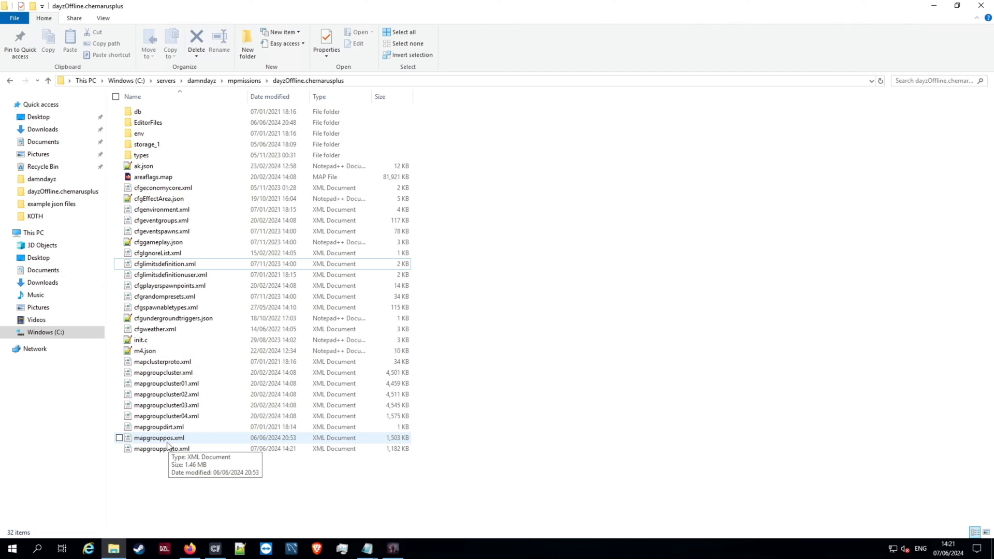
key(alt+Tab)
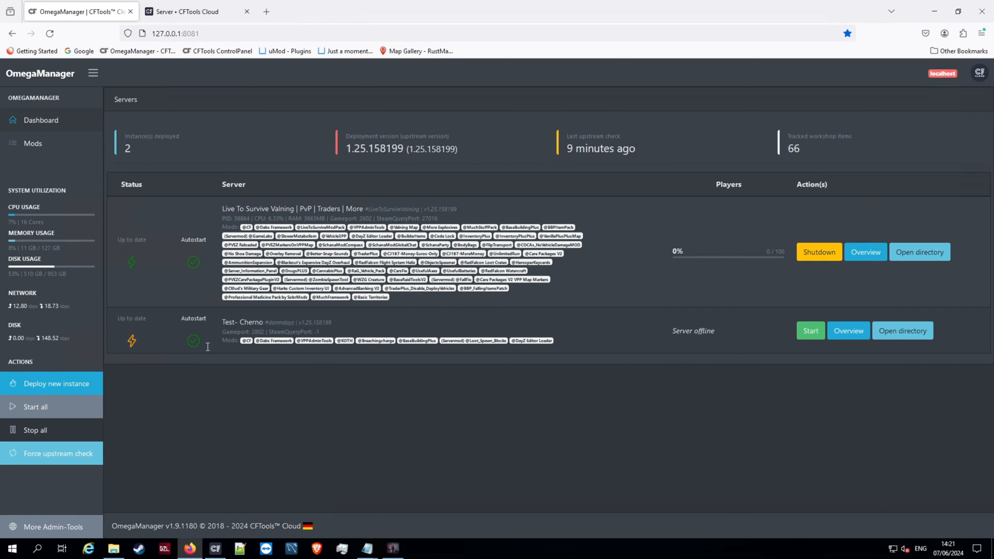
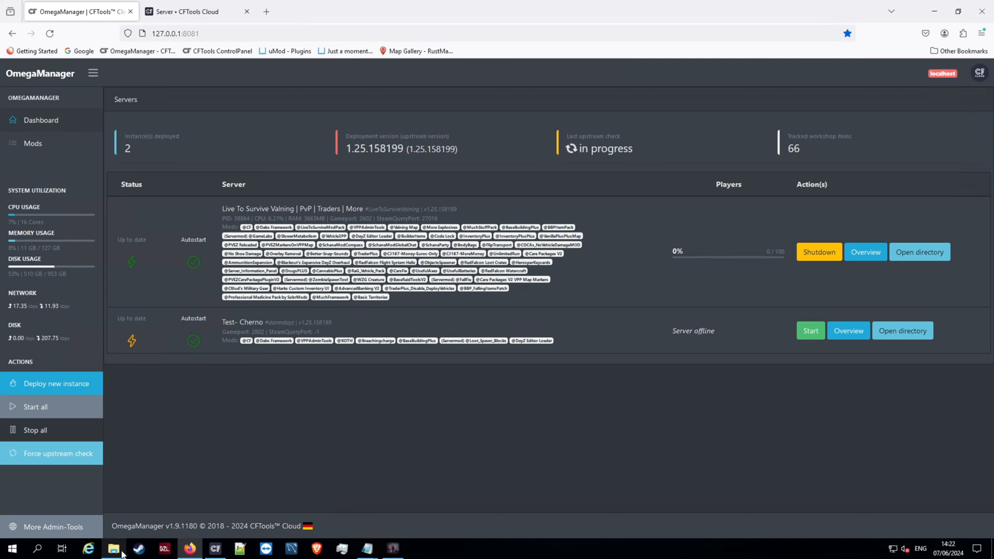
- In File Explorer, delete the storage_1 folder from dayzOffline.chernarusplus and go up to the mpmissions folder
mouse_move(123, 553)
click(114, 505)
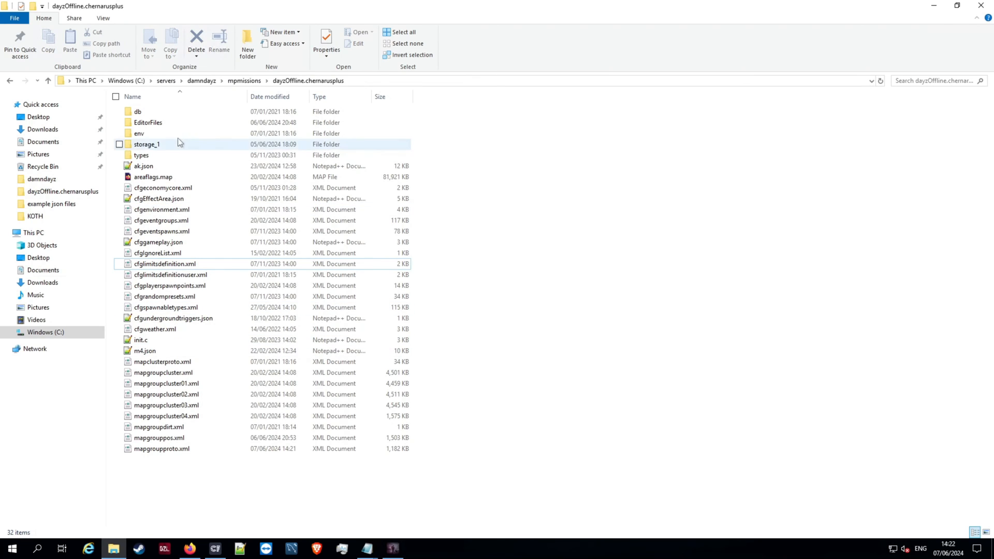
right_click(162, 147)
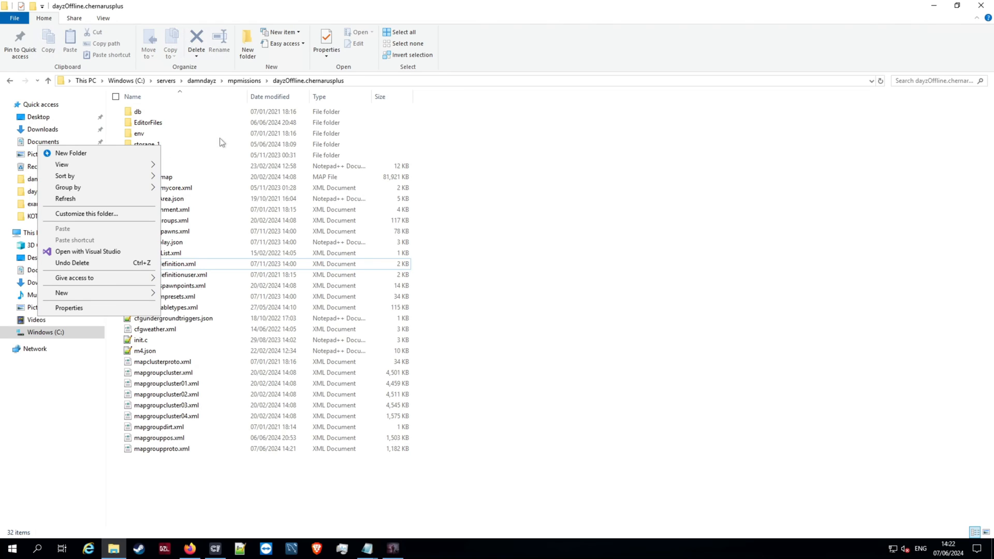
click(582, 183)
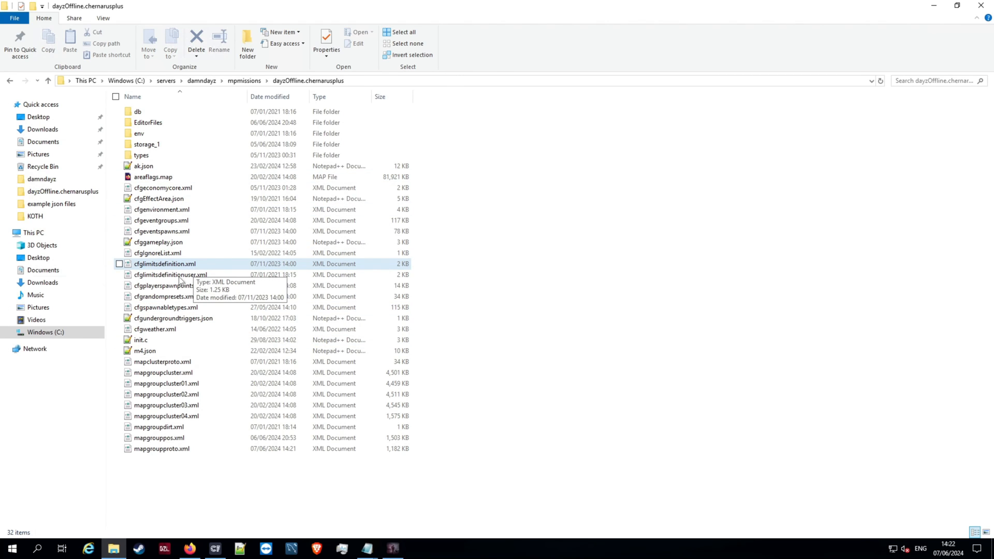
right_click(142, 145)
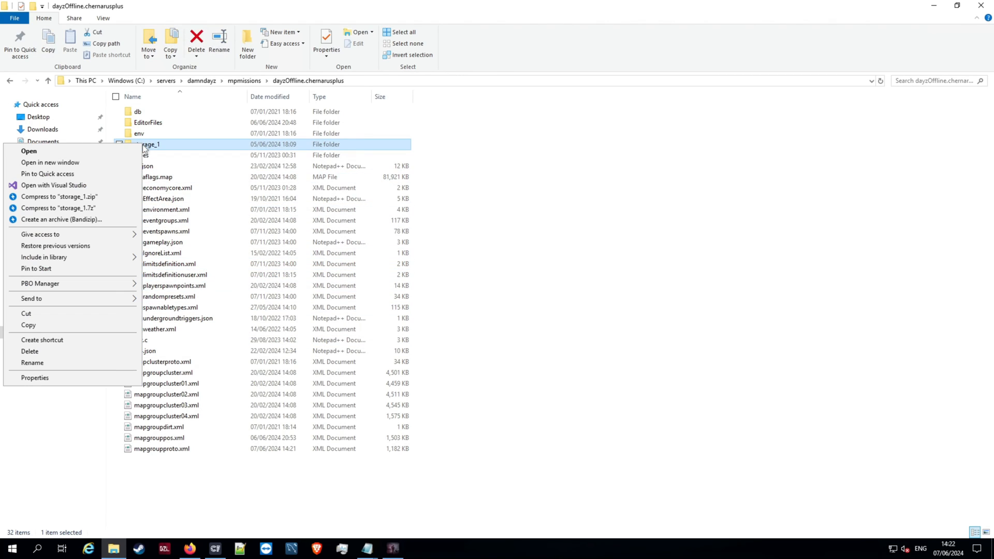
click(31, 351)
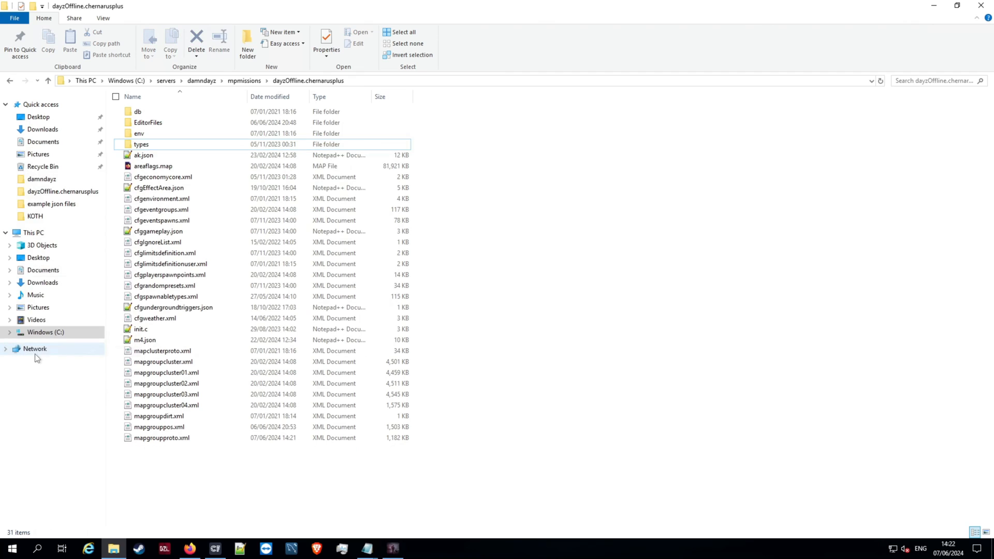
click(252, 82)
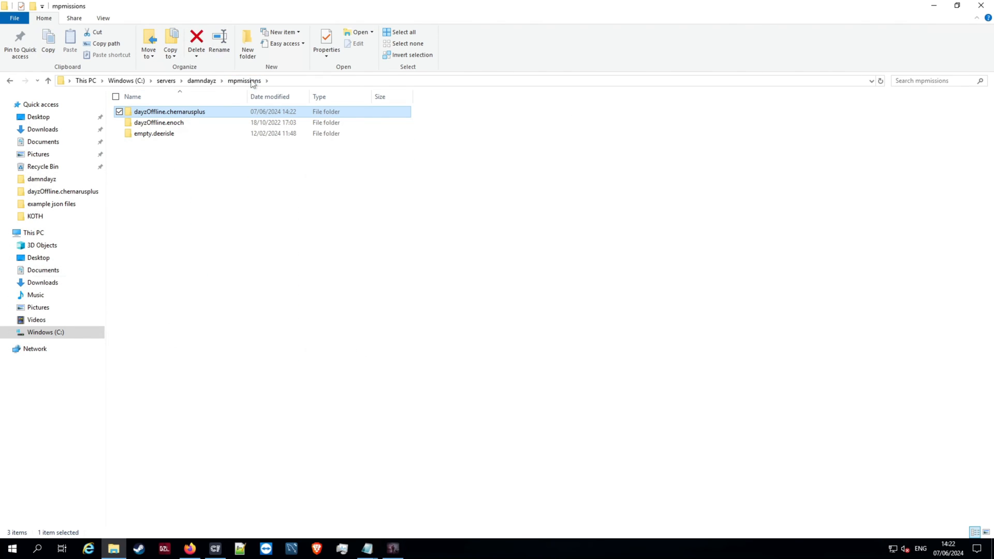
- Switch to the OmegaManager dashboard in Firefox and start the Test- Cherno server
click(192, 550)
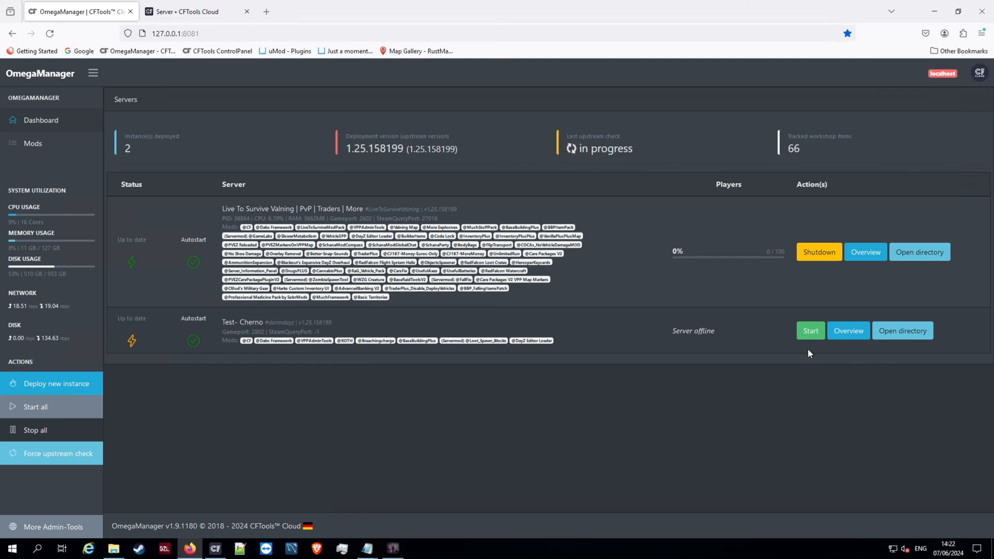
click(812, 334)
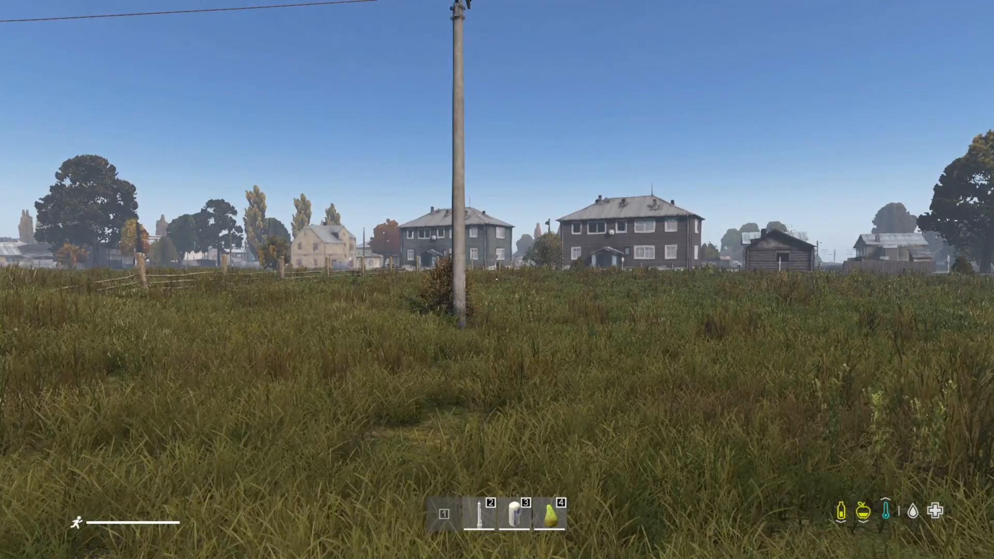
- In DayZ, teleport the character to Altar on the admin Teleport Manager map and leave the admin tools
key(End)
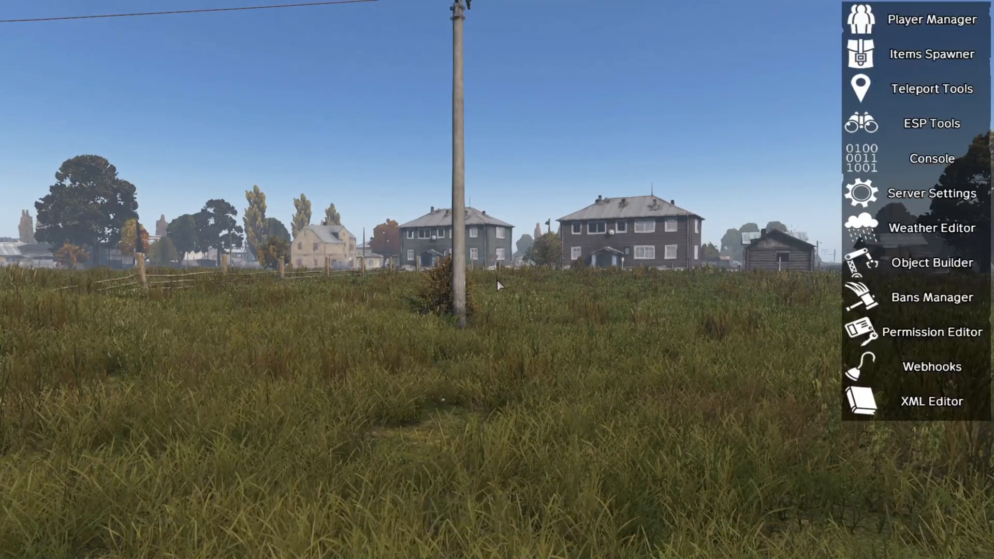
click(905, 98)
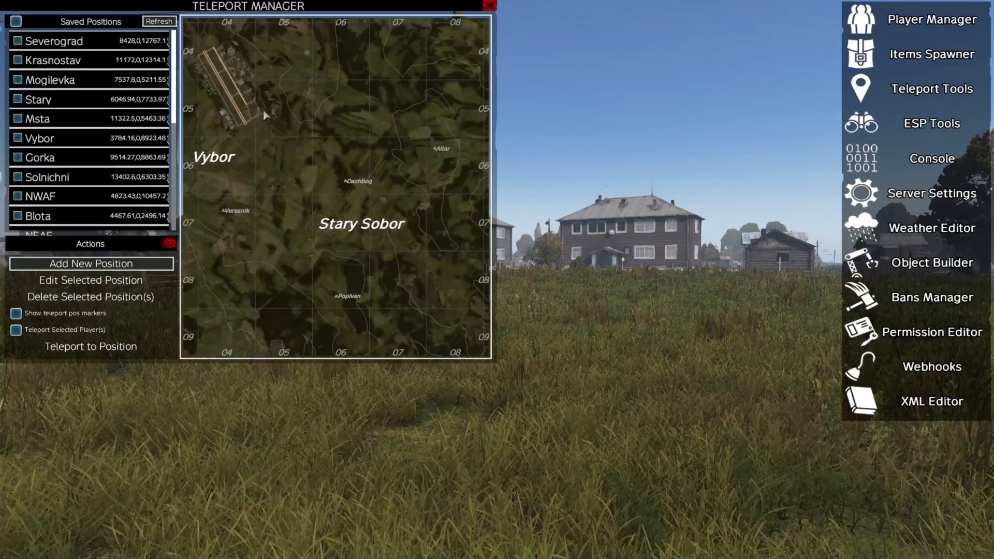
scroll(400, 189, up, 1)
scroll(424, 135, up, 1)
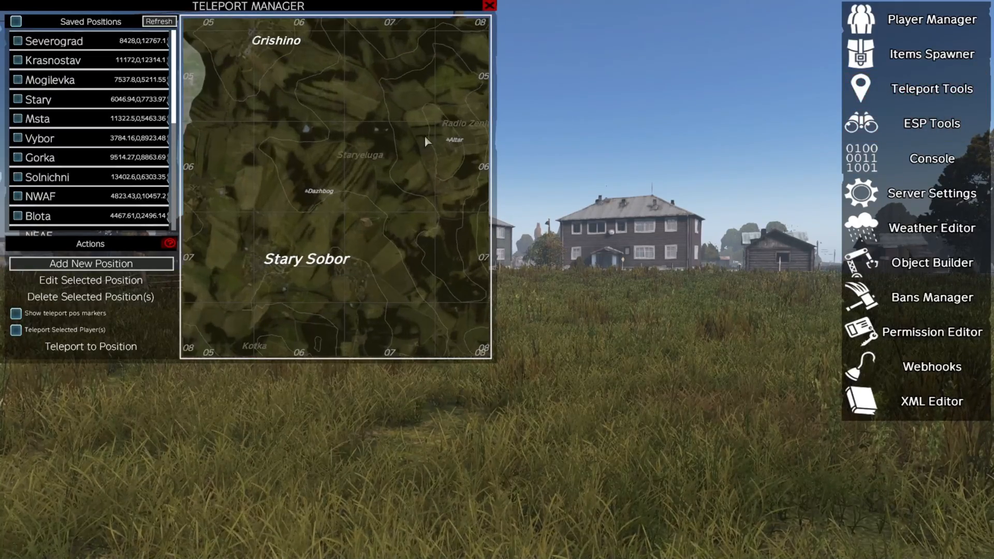
double_click(452, 145)
key(End)
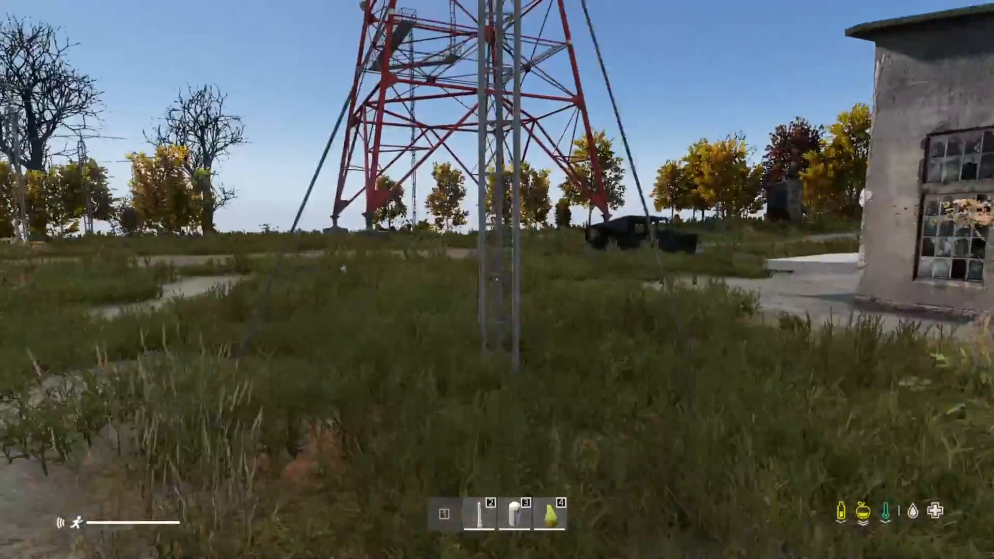
- Walk around the Altar station building and examine the loot by its door and on top of the yellow electrical cabinet
key(shift+w)
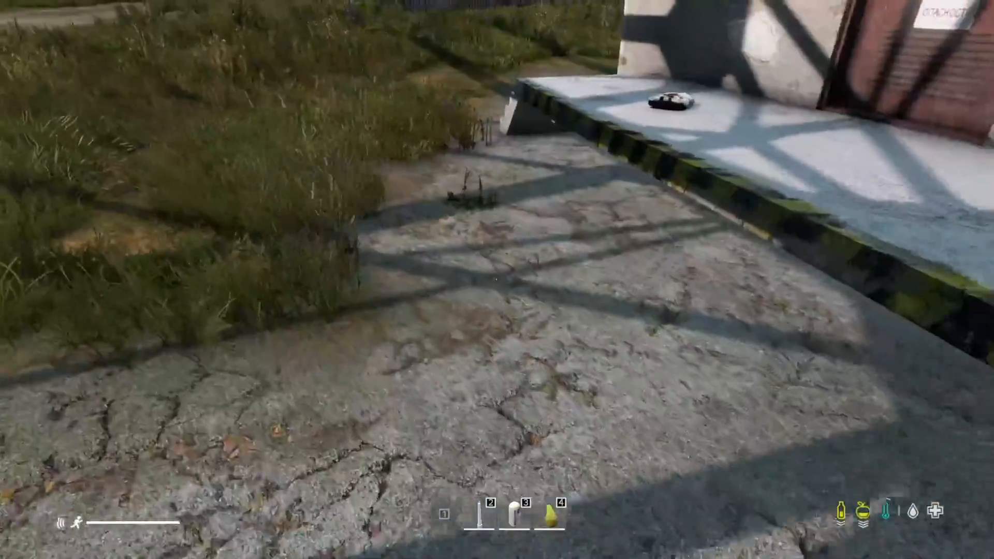
key(w)
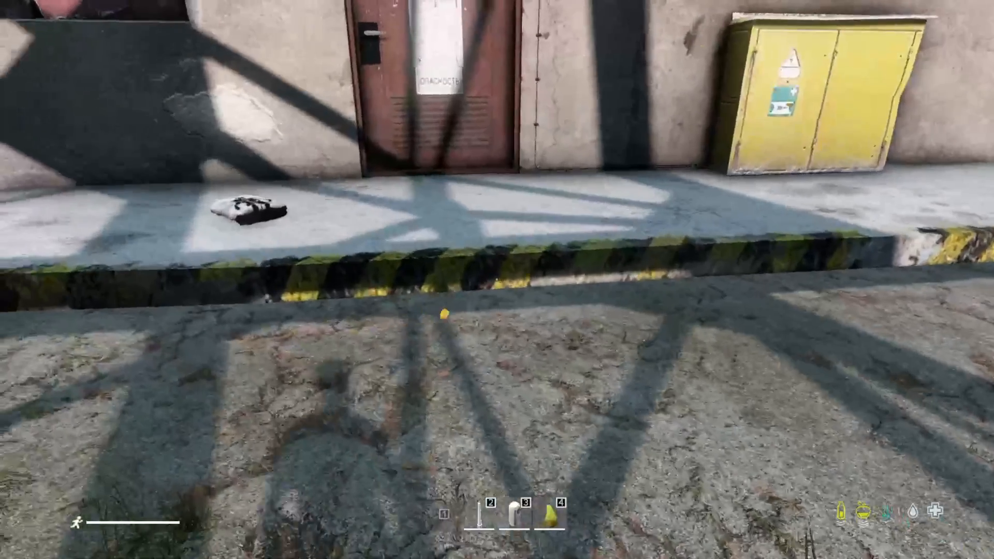
key(w)
key(w)
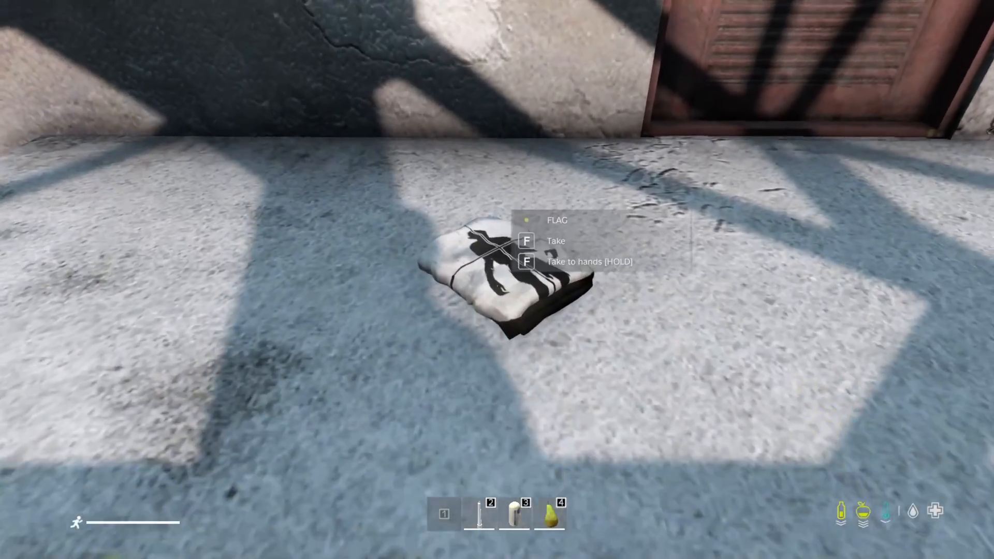
key(Tab)
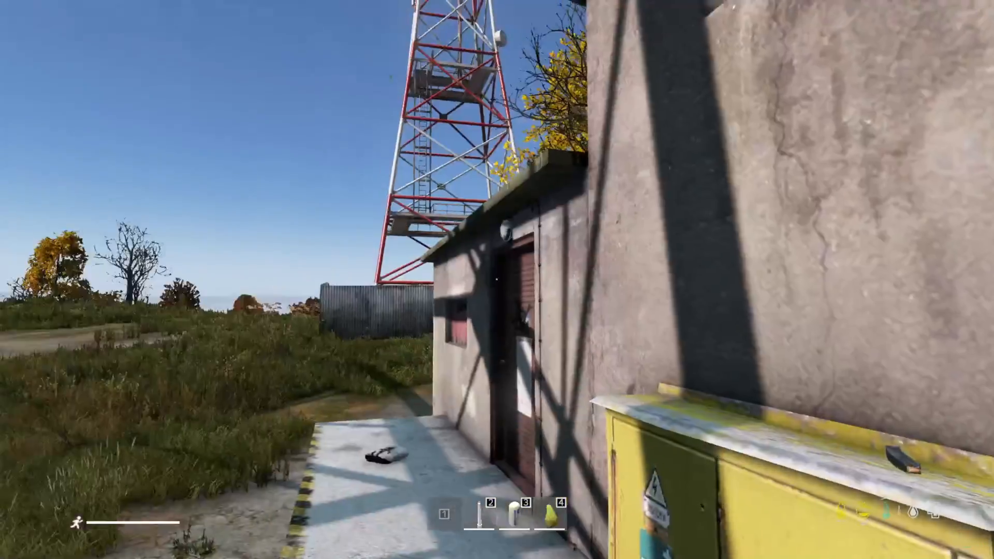
key(s)
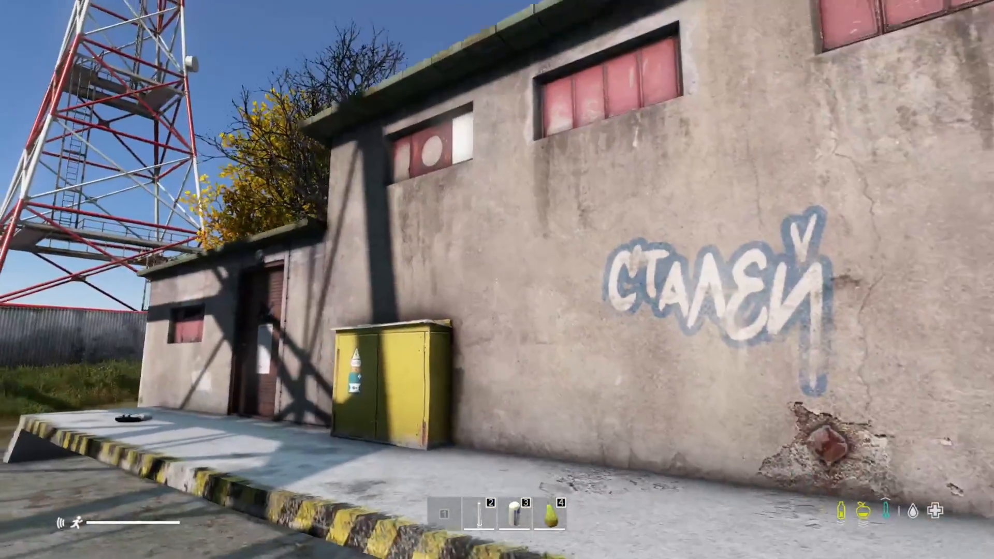
- Search the roof of the Altar station building for spawned loot, checking the vicinity list in the inventory
key(s)
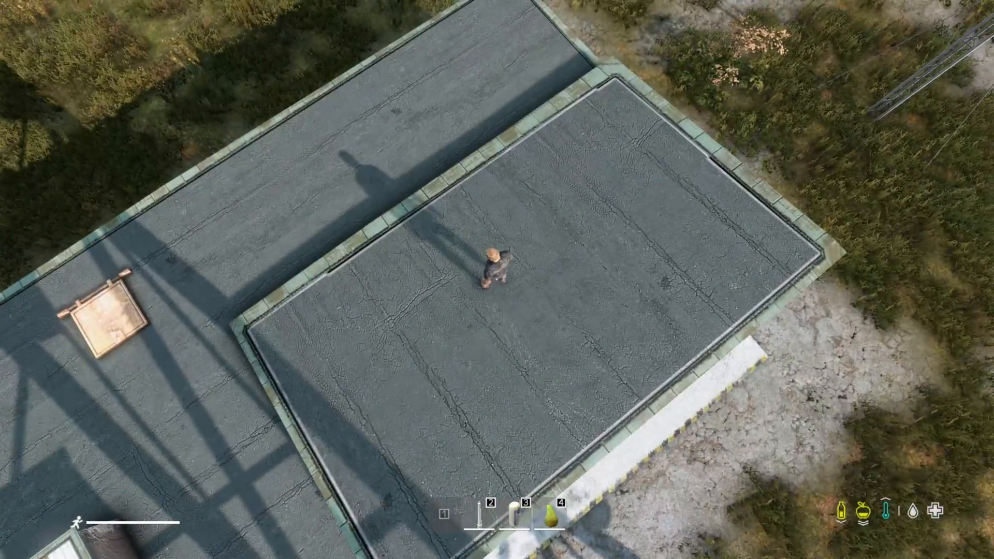
key(v)
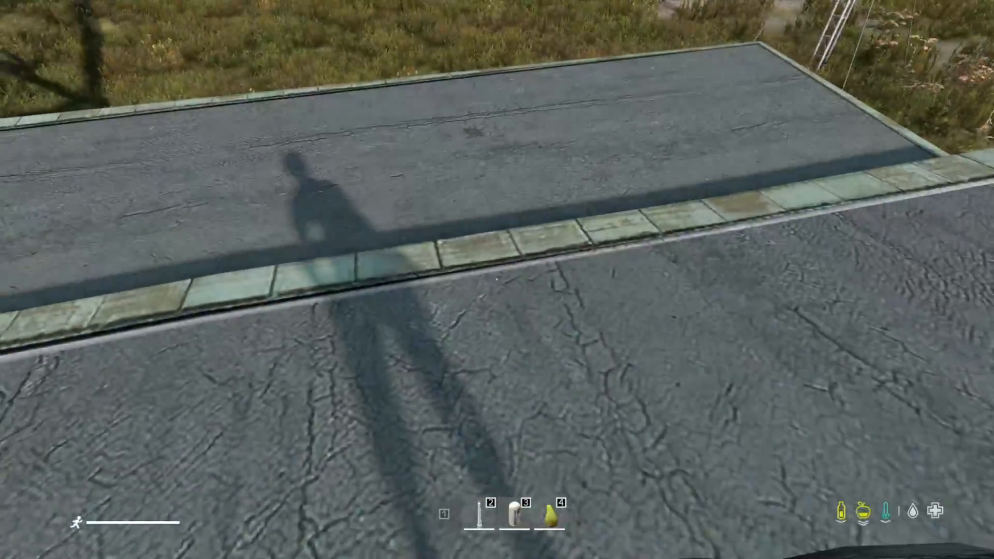
key(w)
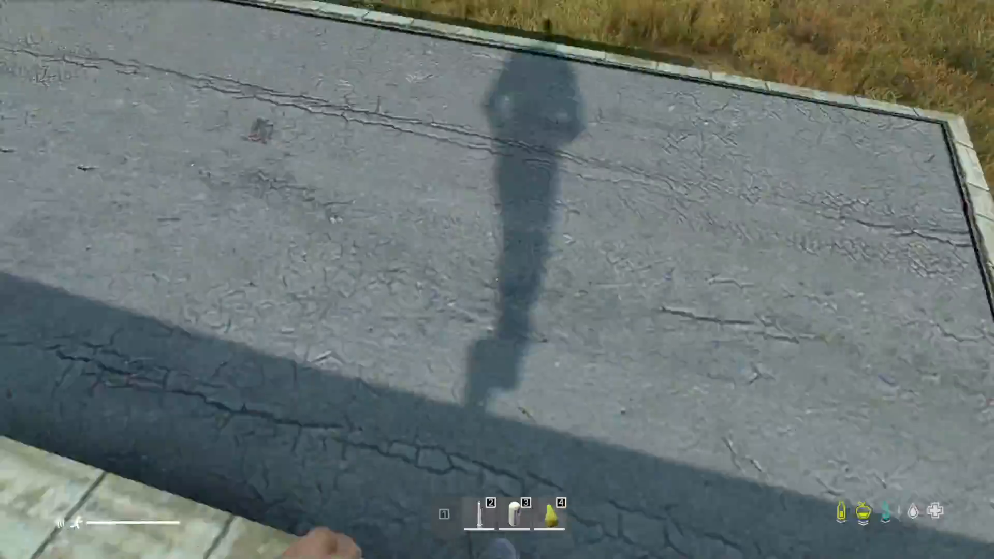
key(Tab)
key(Tab)
key(Tab)
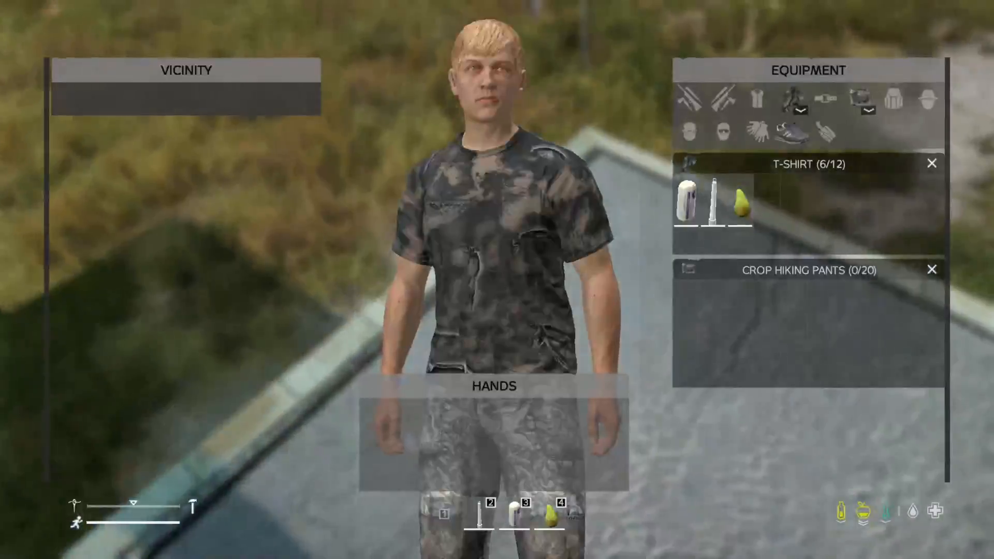
key(Tab)
key(Tab)
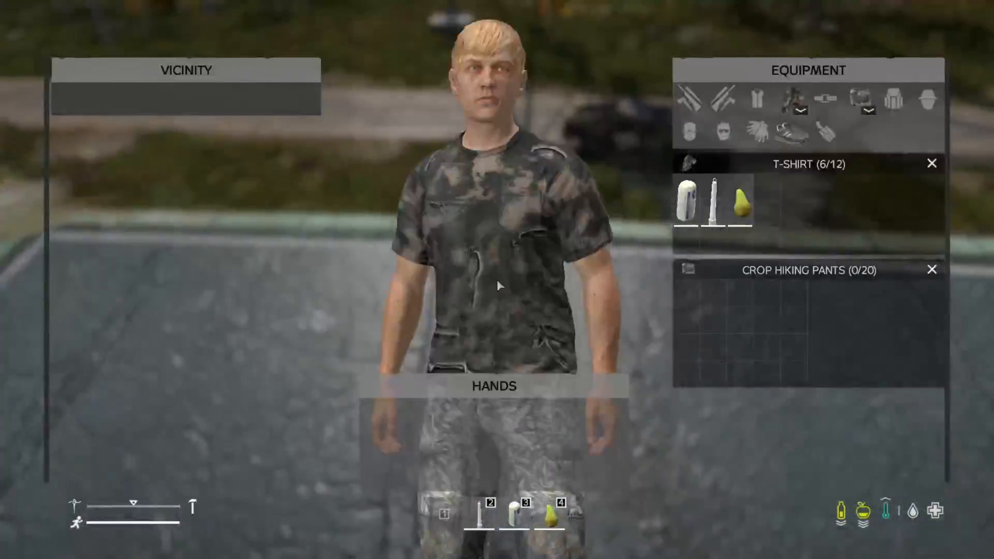
key(Tab)
key(w)
key(w)
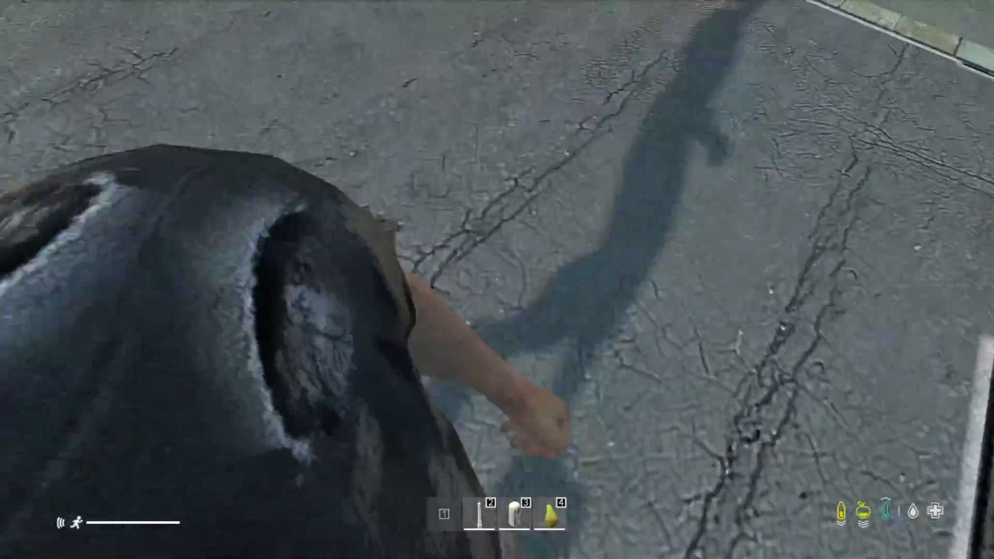
key(w)
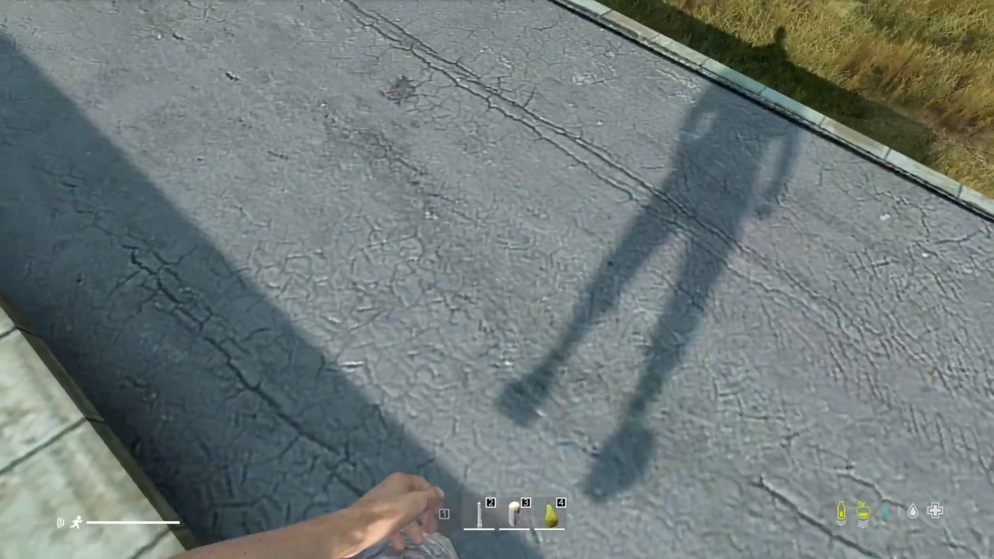
- Turn on ESP item labels with a radius of 111, moving the Teleport Manager window out of the way
key(Home)
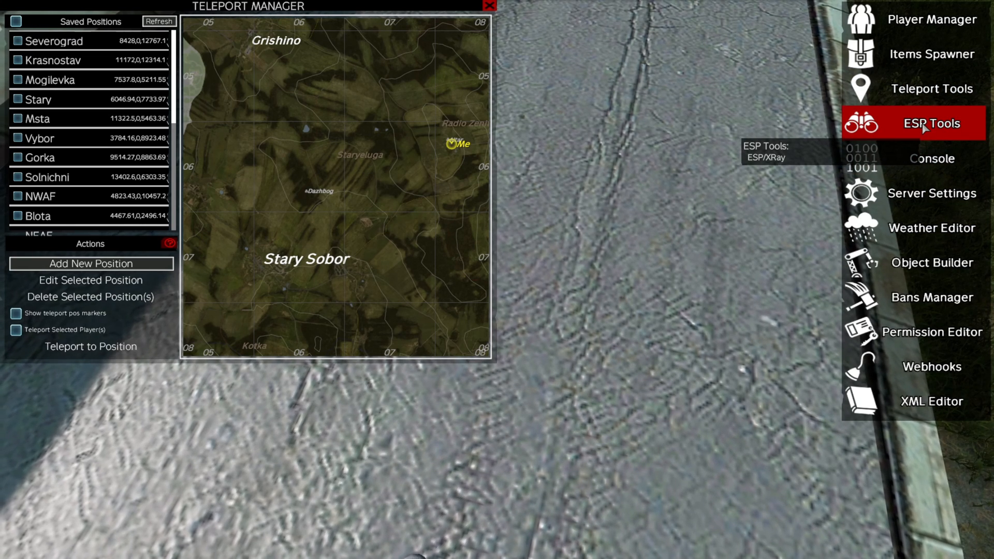
click(924, 125)
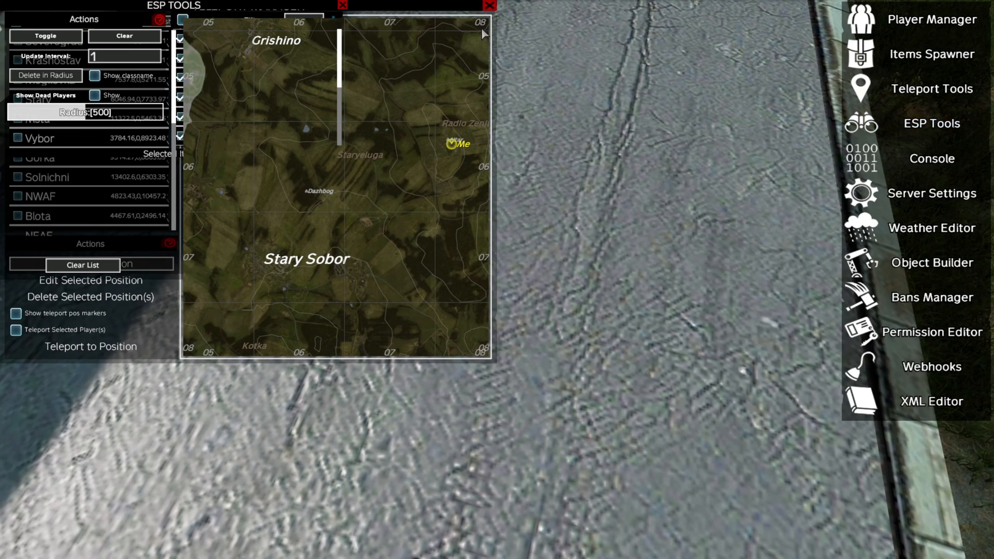
drag(357, 5, 747, 182)
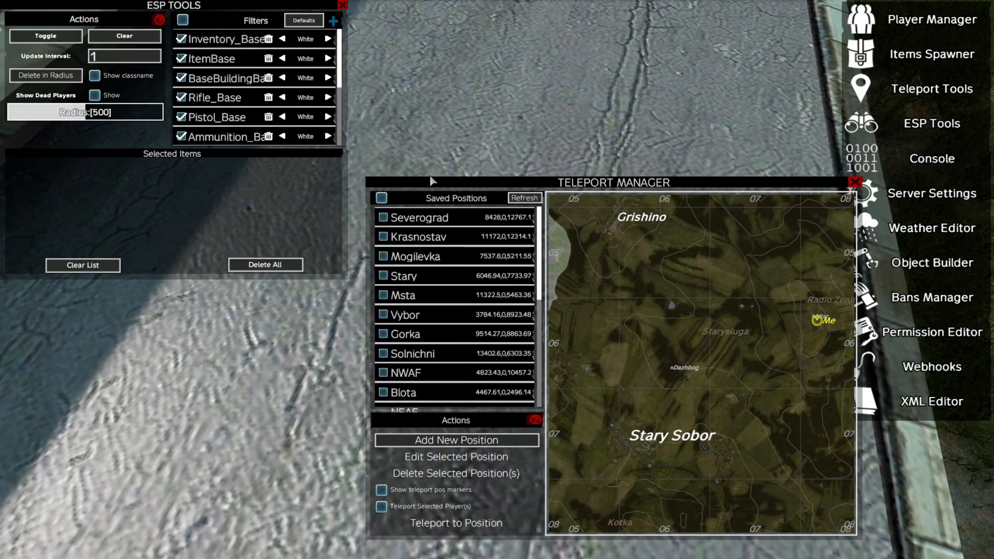
click(46, 35)
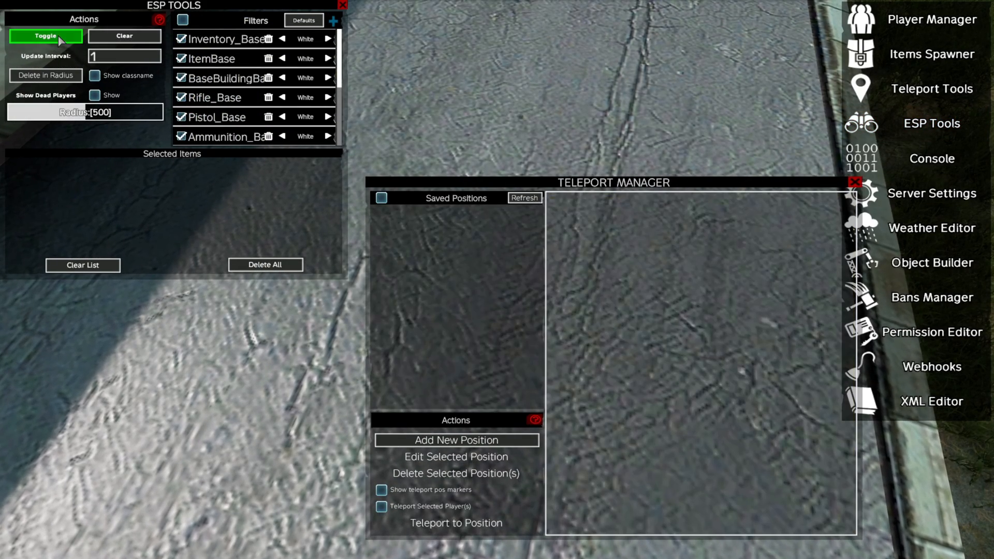
drag(86, 112, 25, 122)
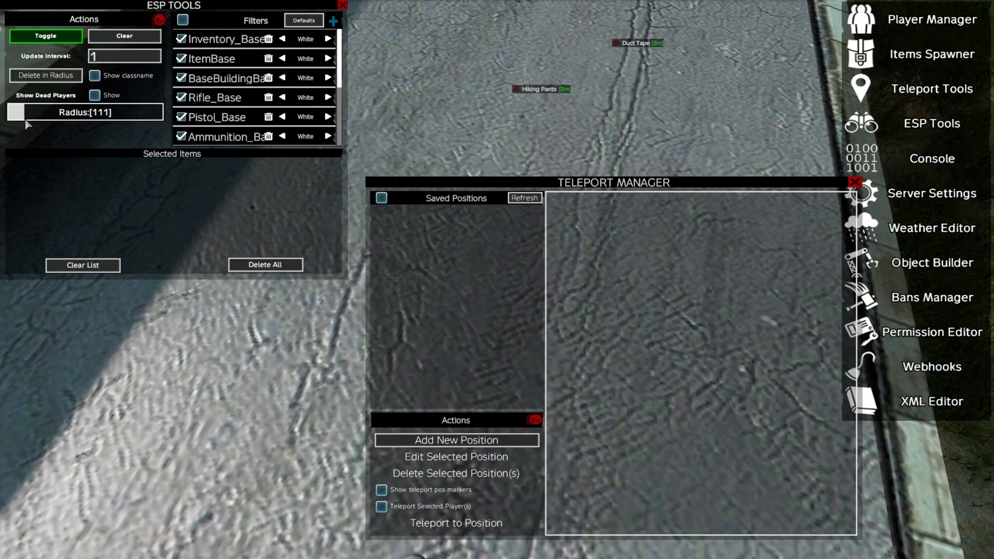
key(Escape)
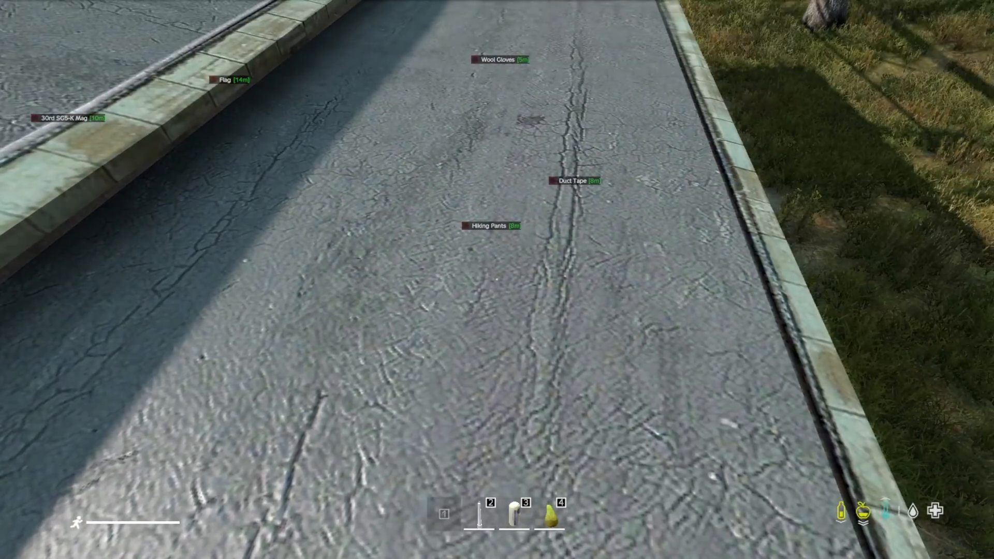
- Fly the free camera around and inside the station building to examine the labelled loot items and the roof
key(Insert)
key(s)
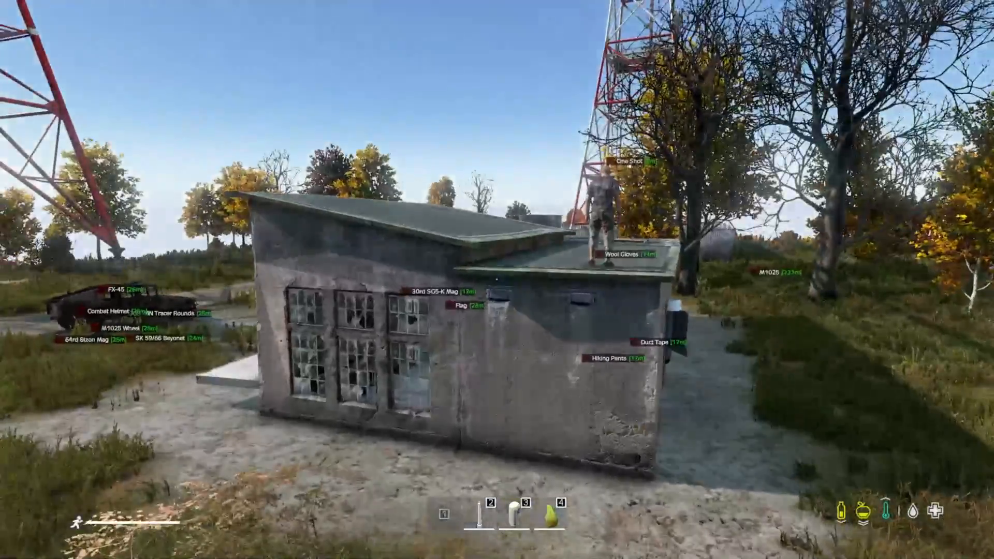
key(w)
key(w)
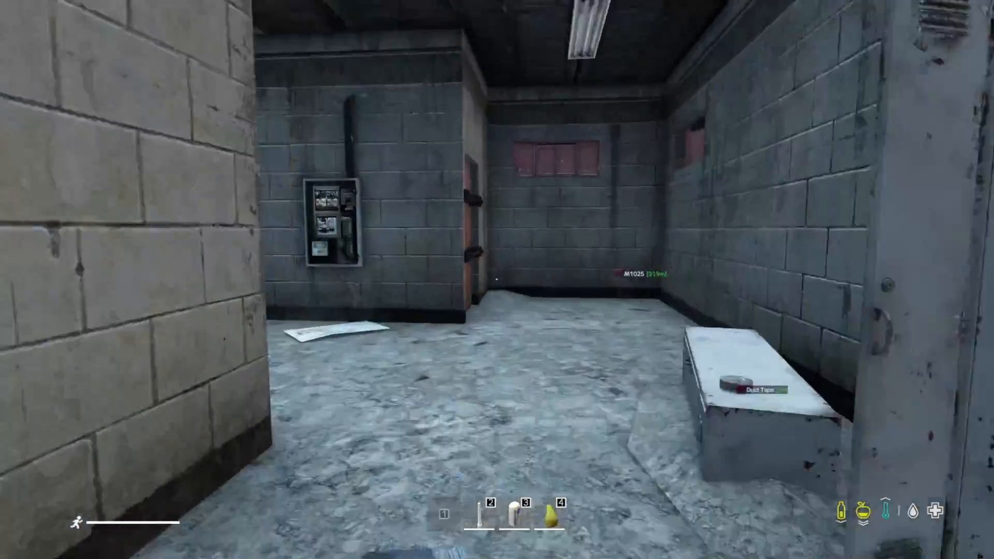
key(s)
key(w)
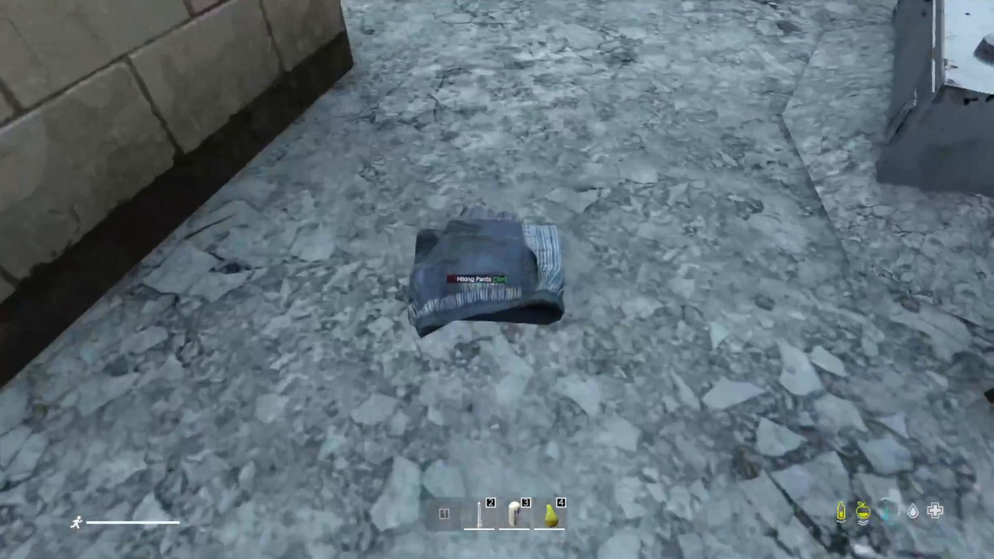
key(s)
key(w)
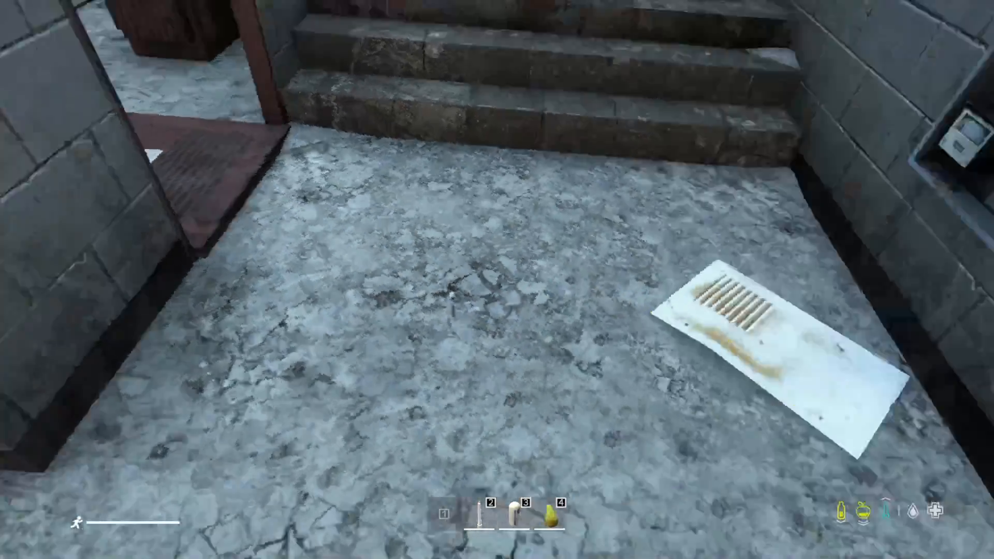
key(s)
key(w)
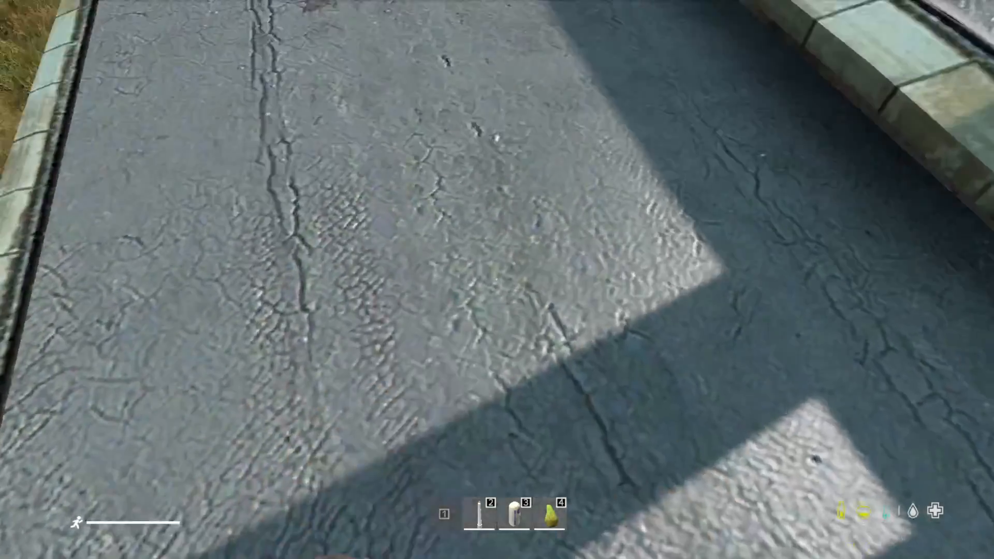
- Walk across the roof of the Altar station building and examine its surface around the concrete vent block and the wooden hatch
key(Tab)
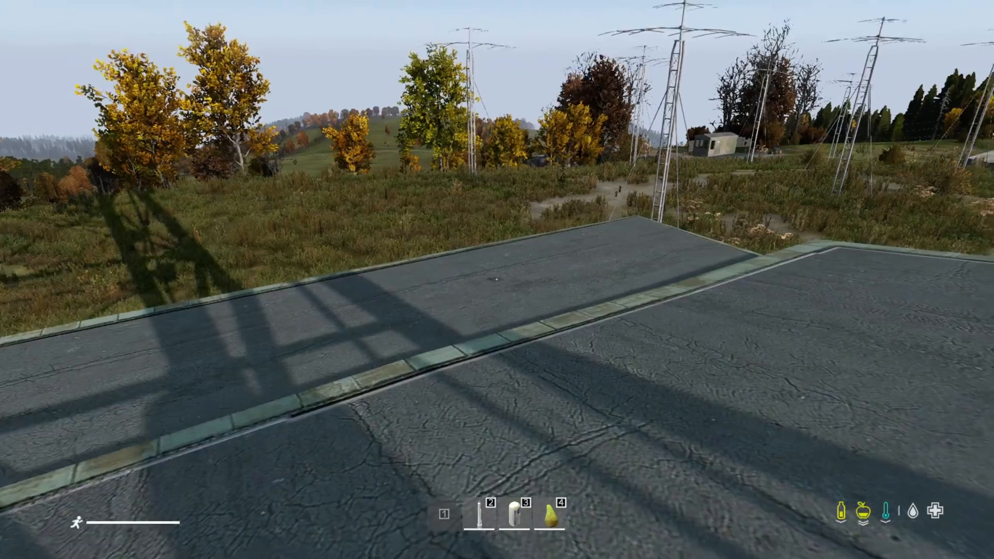
key(w)
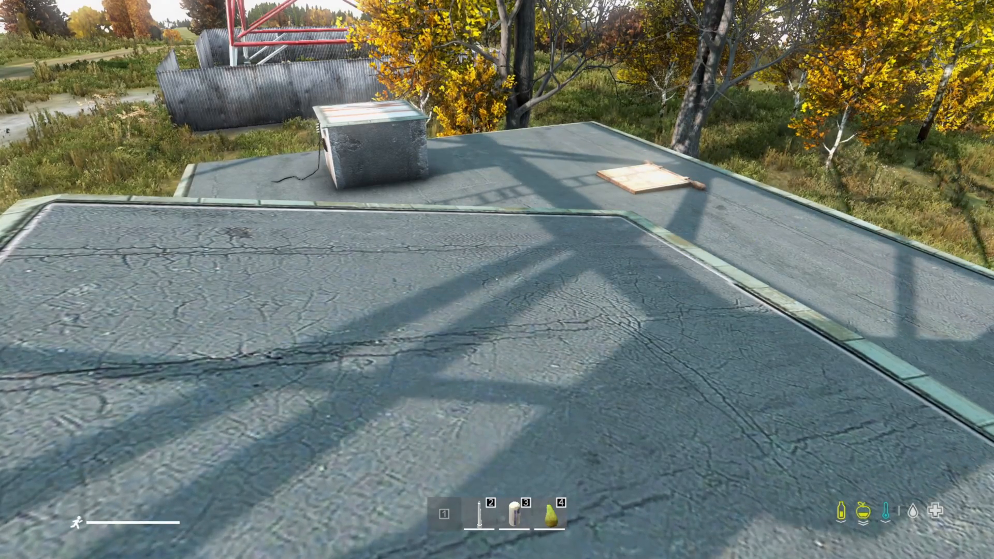
key(w)
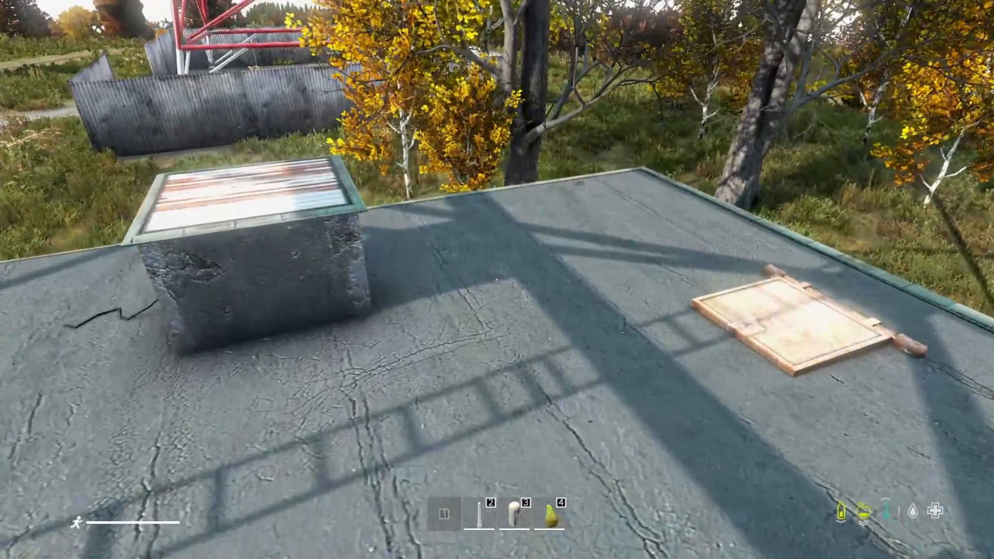
key(w)
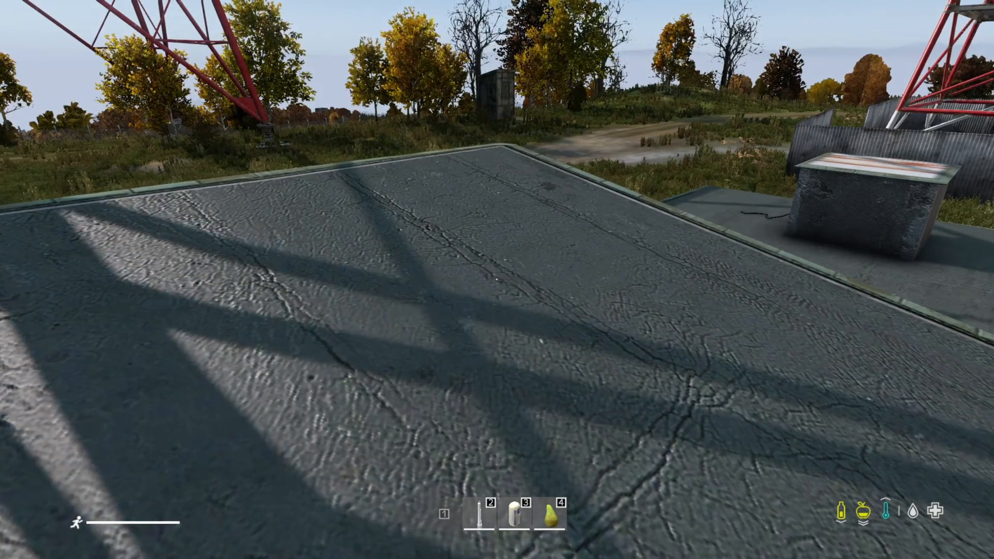
key(y)
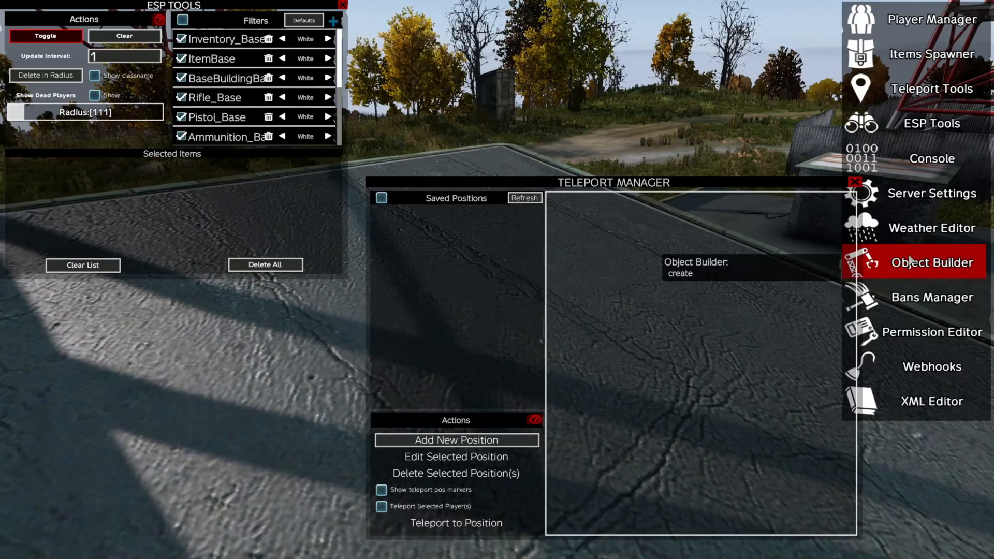
key(Escape)
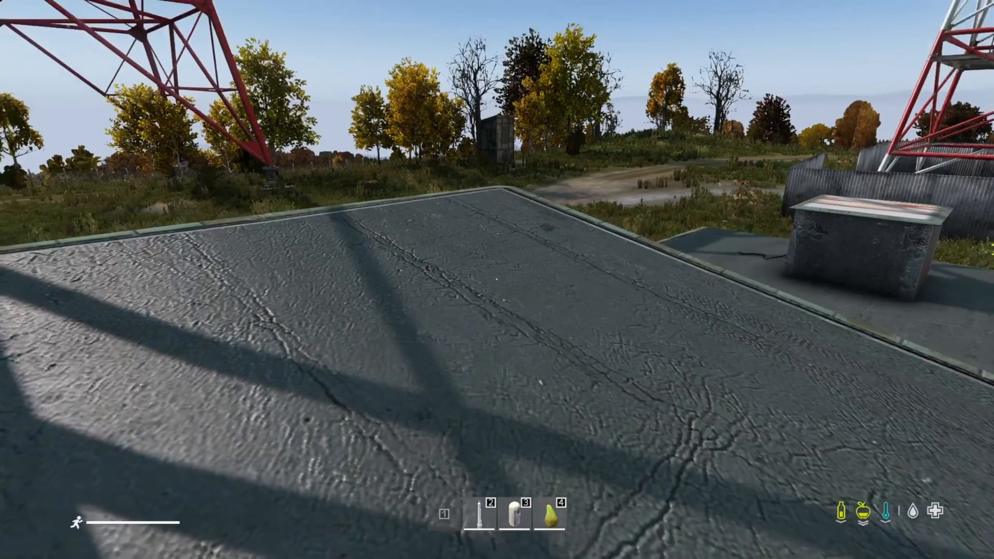